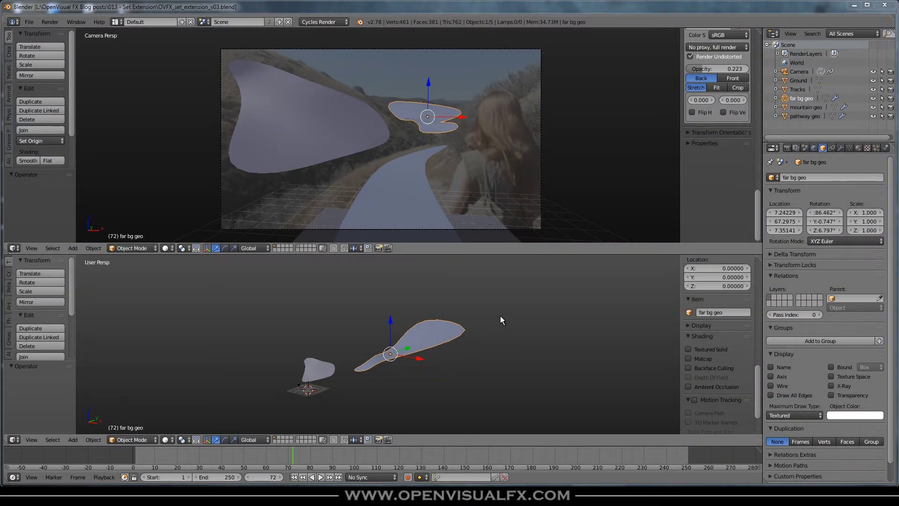
- Switch to the elements folder, open Canyon_set_extend_DMP_layers_02.psd in Photoshop and dock its window as a tab
key(alt+Tab)
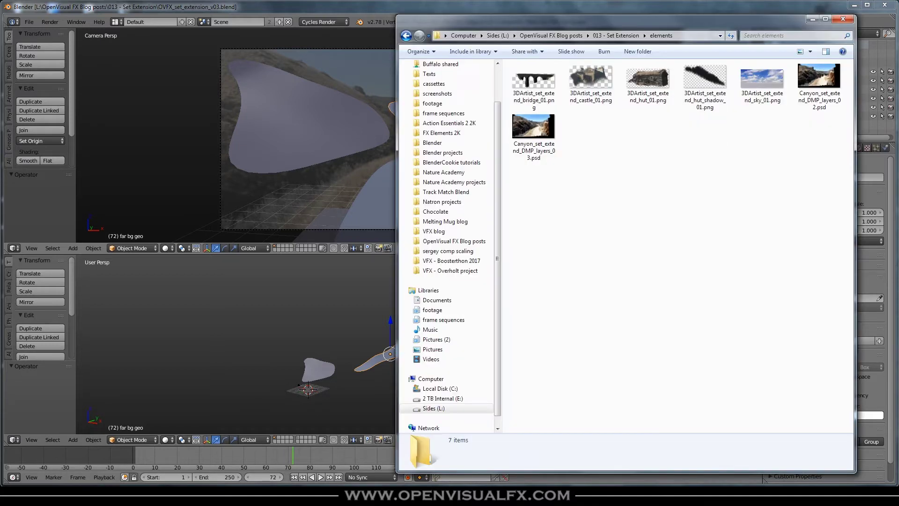
click(814, 80)
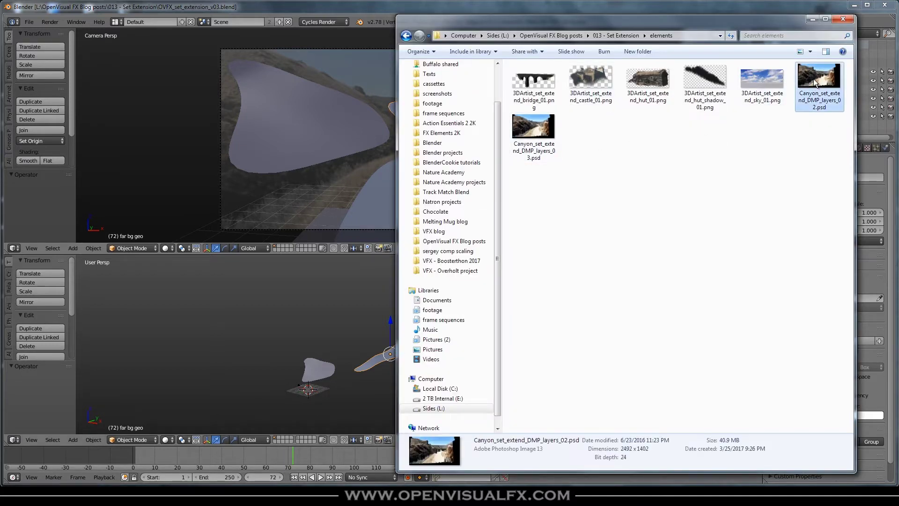
double_click(813, 78)
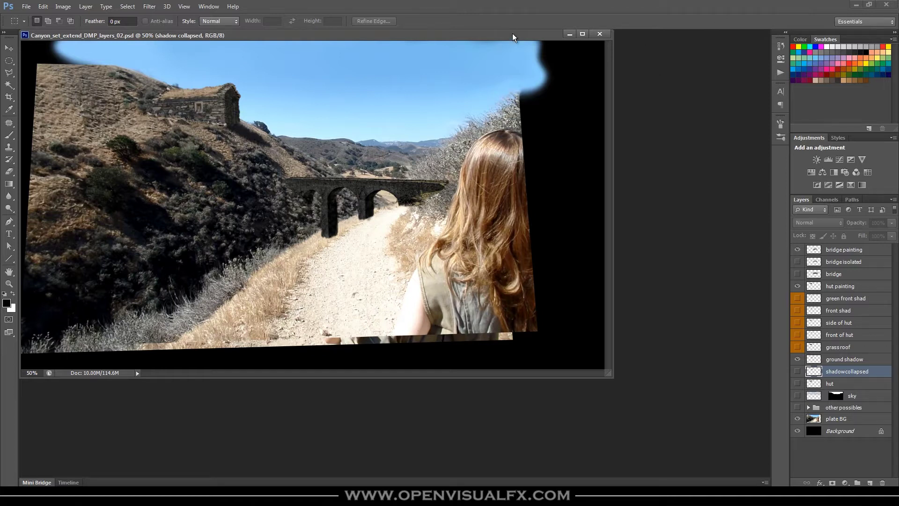
drag(514, 36, 533, 31)
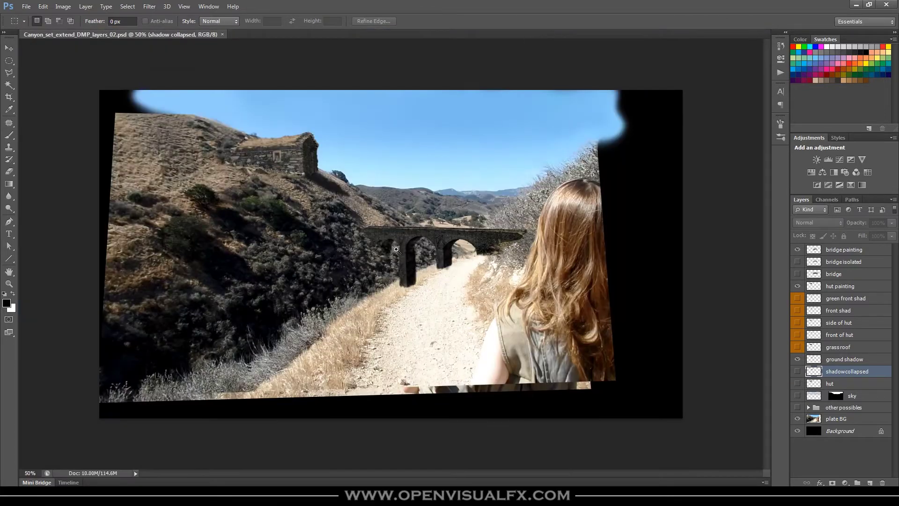
- Examine the painted bridge, the hut and its ground shadow up close in the matte painting
ctrl+drag(381, 251, 390, 283)
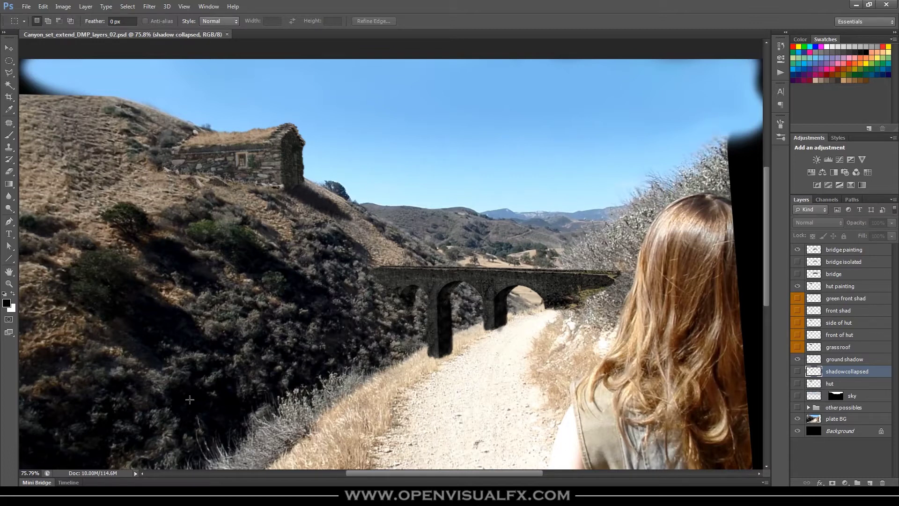
ctrl+drag(292, 213, 335, 213)
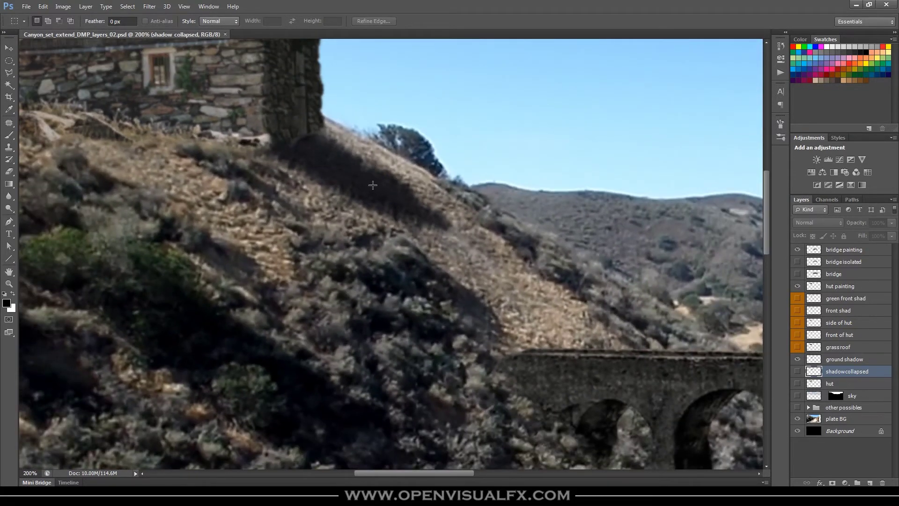
ctrl+drag(450, 190, 402, 204)
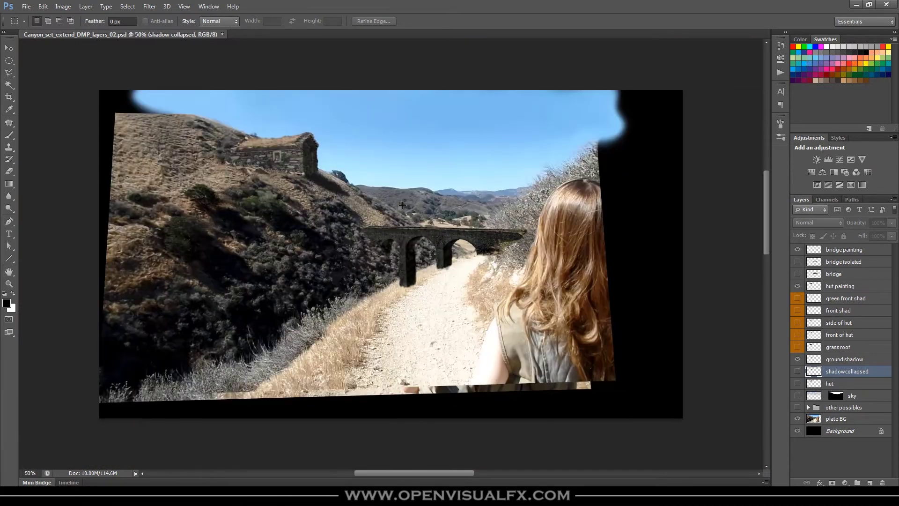
- Open Canyon_set_extend_DMP_layers_03.psd from the elements folder, examine its painted castle, and close the document
key(alt+Tab)
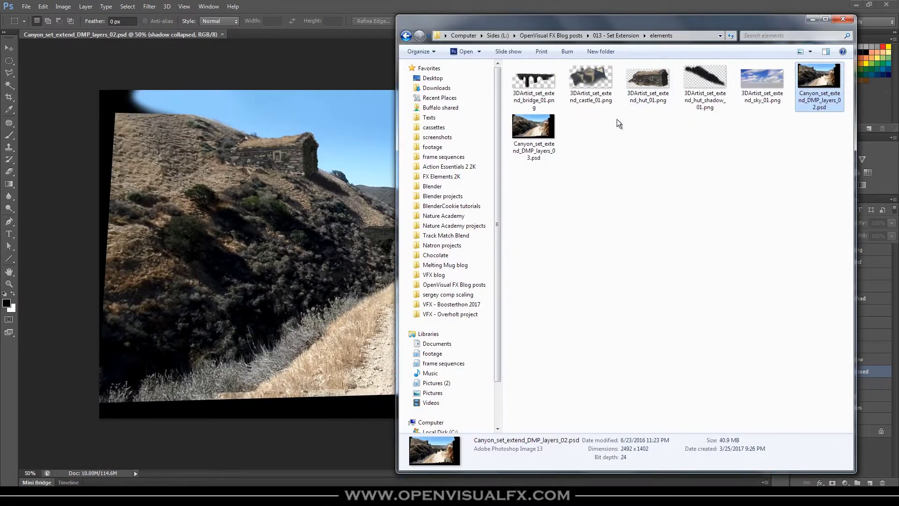
double_click(533, 125)
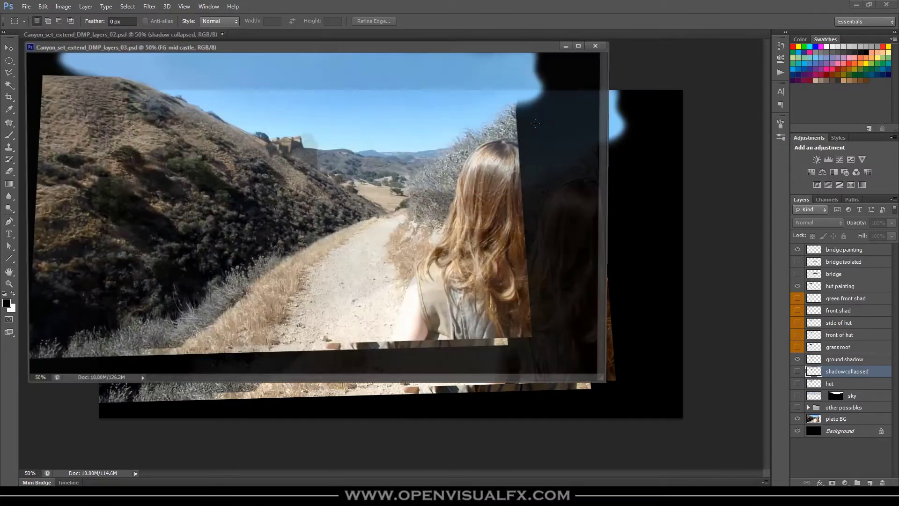
drag(474, 46, 492, 35)
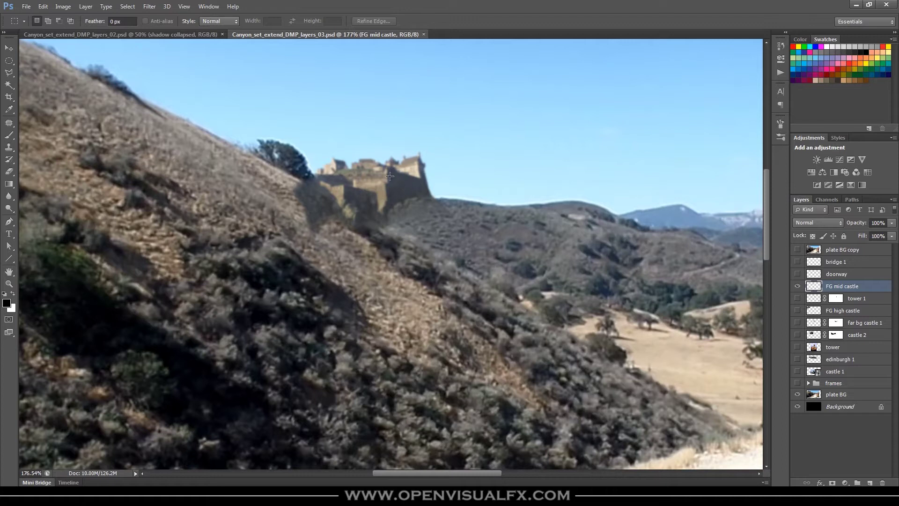
key(ctrl+0)
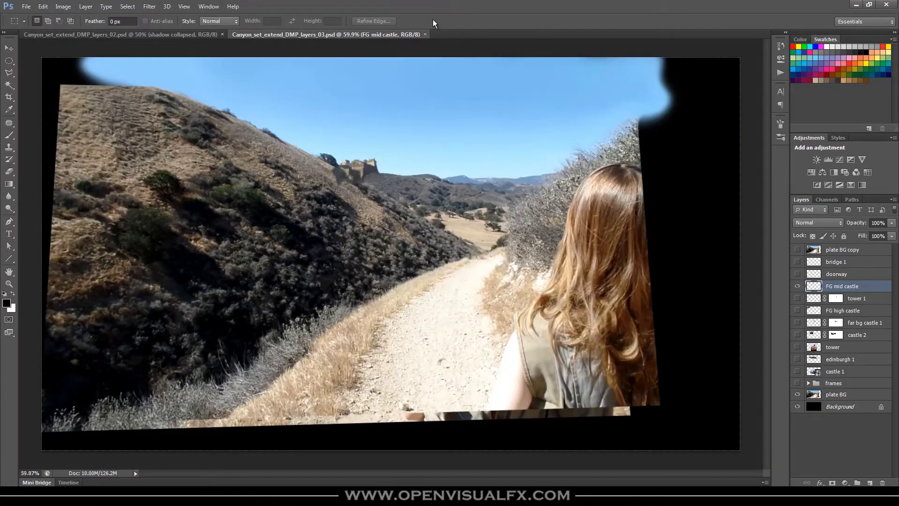
click(425, 34)
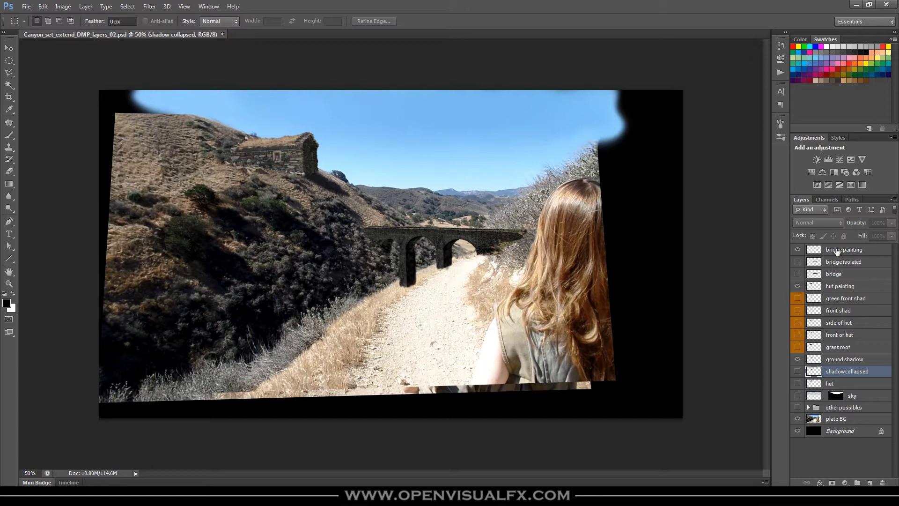
- Copy the pixels of the bridge painting layer and paste them into a new 801 x 268 pixel document
click(838, 250)
ctrl+click(814, 251)
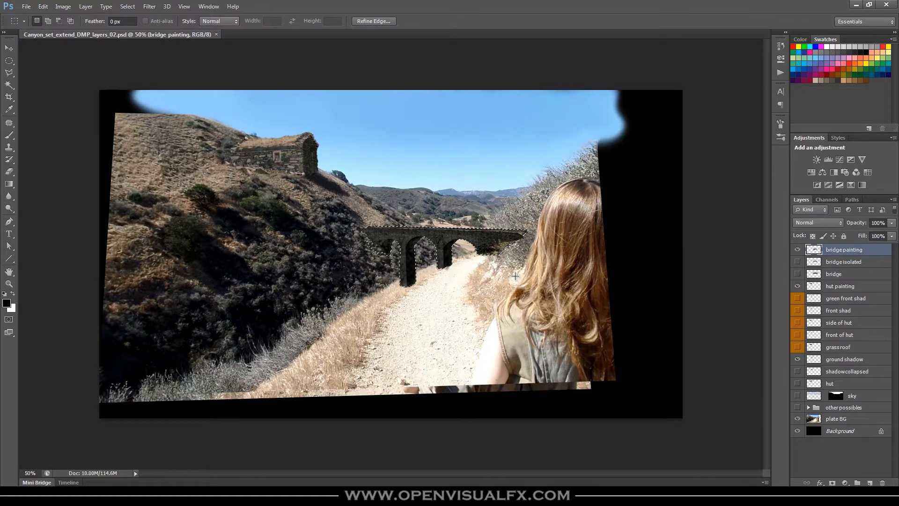
key(ctrl+c)
key(ctrl+n)
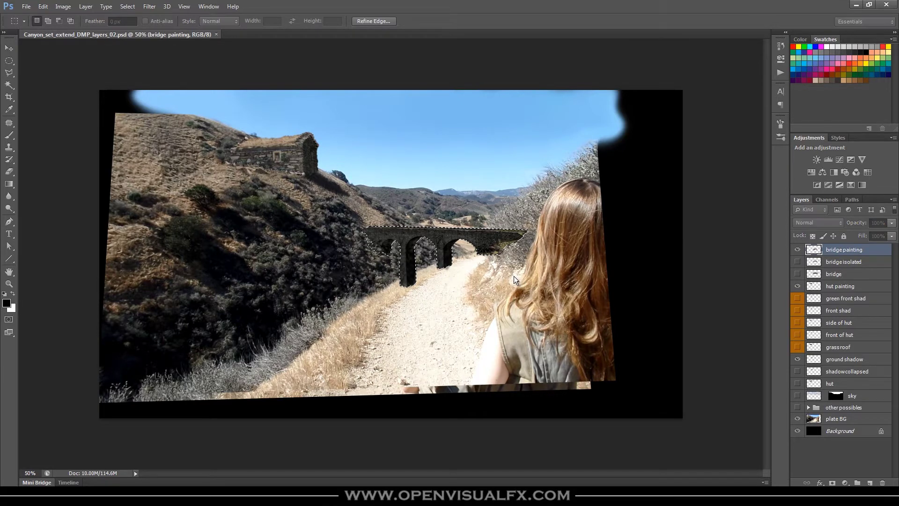
drag(489, 113, 448, 100)
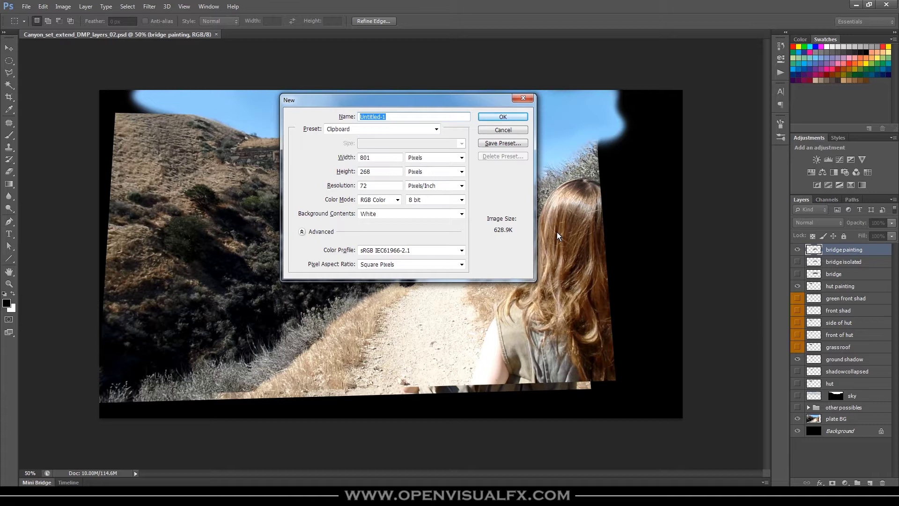
drag(481, 100, 335, 122)
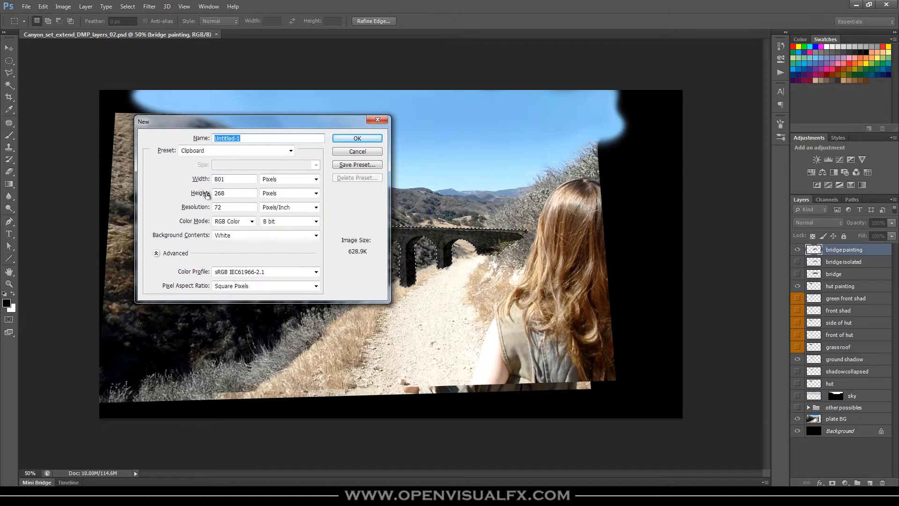
click(357, 138)
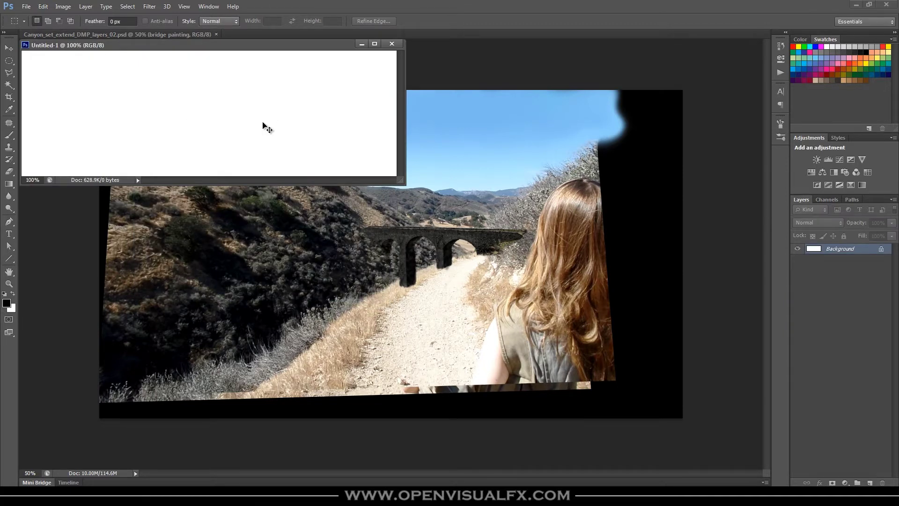
key(ctrl+v)
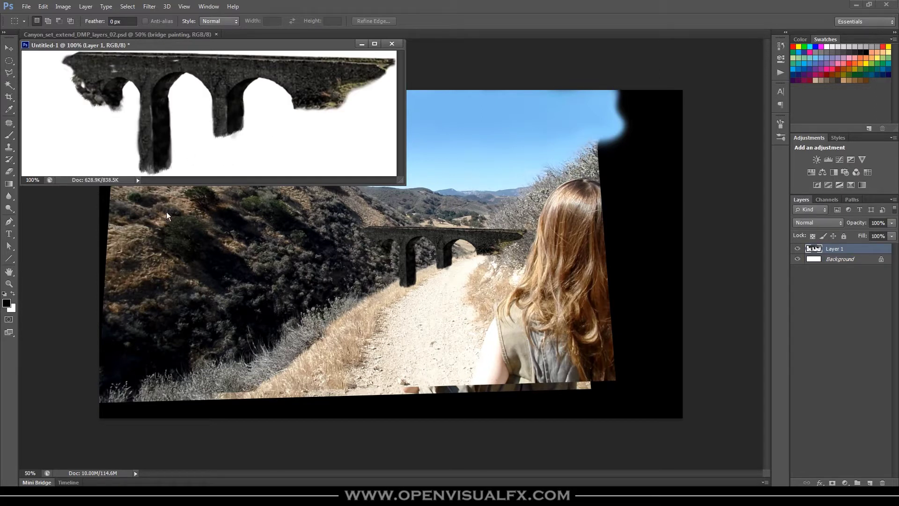
- Delete the white Background layer of the new bridge document so the bridge sits on transparency
click(9, 48)
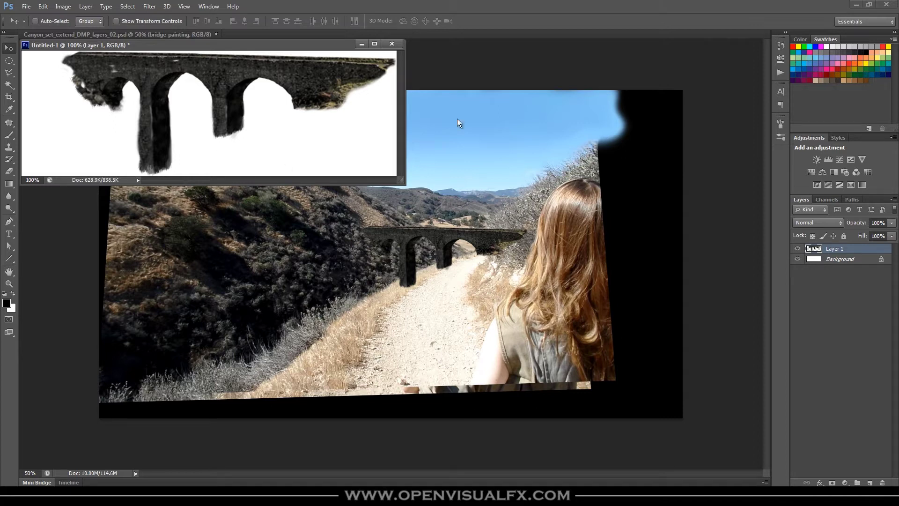
drag(833, 260, 882, 483)
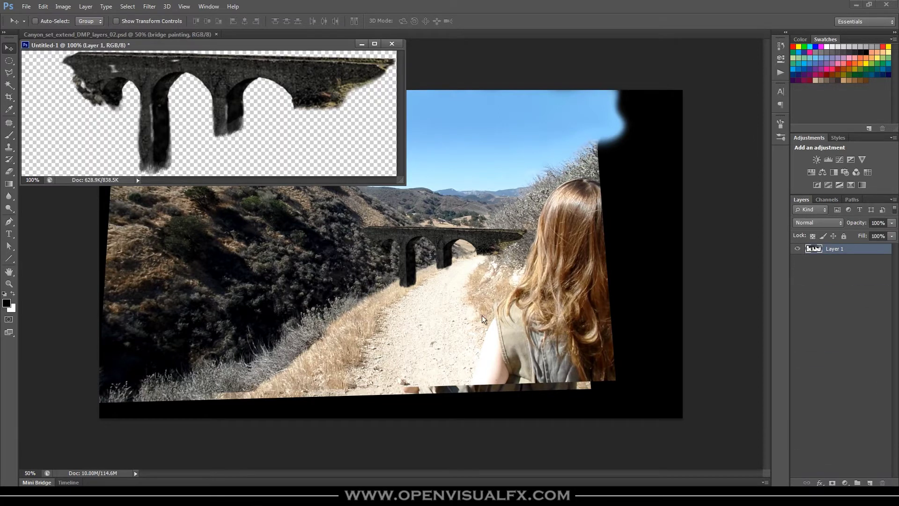
drag(335, 48, 493, 169)
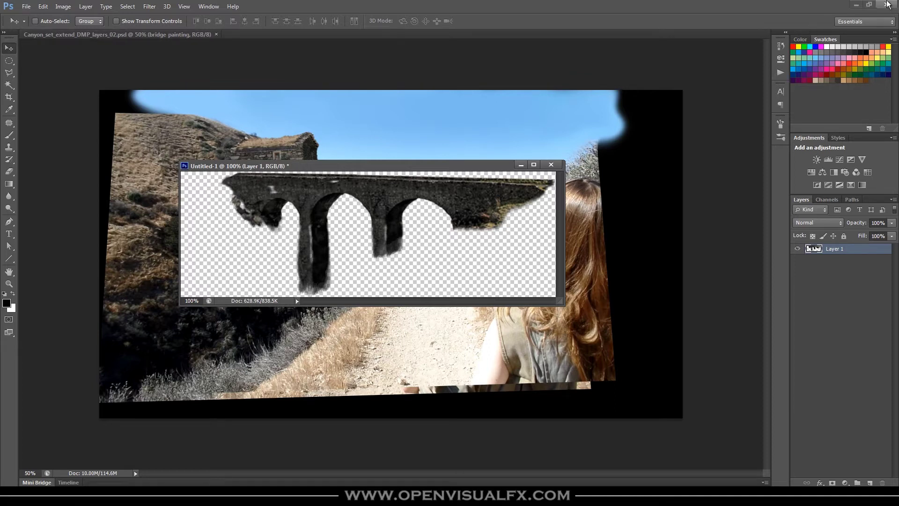
- Quit Photoshop without saving the open documents
click(888, 6)
click(452, 186)
click(453, 185)
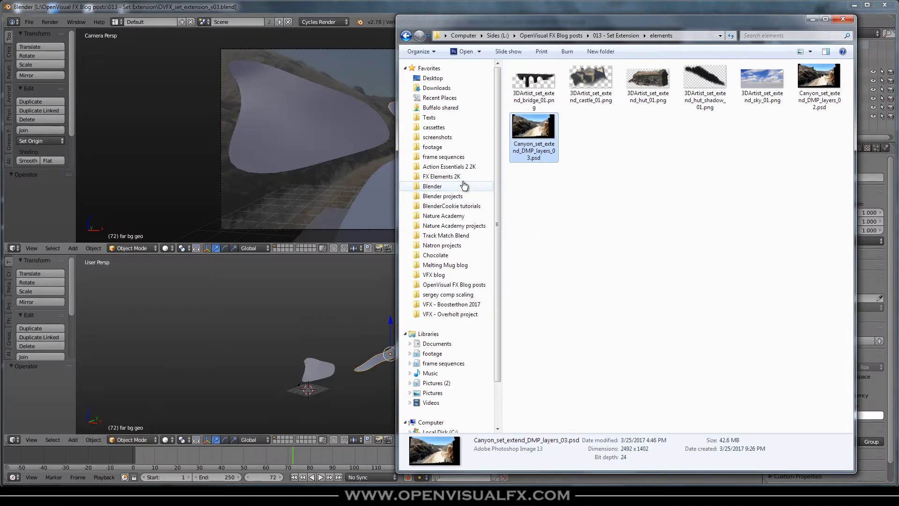
- Preview the exported bridge, castle, hut, hut shadow and sky PNG files in the elements folder, and return to Blender
click(534, 82)
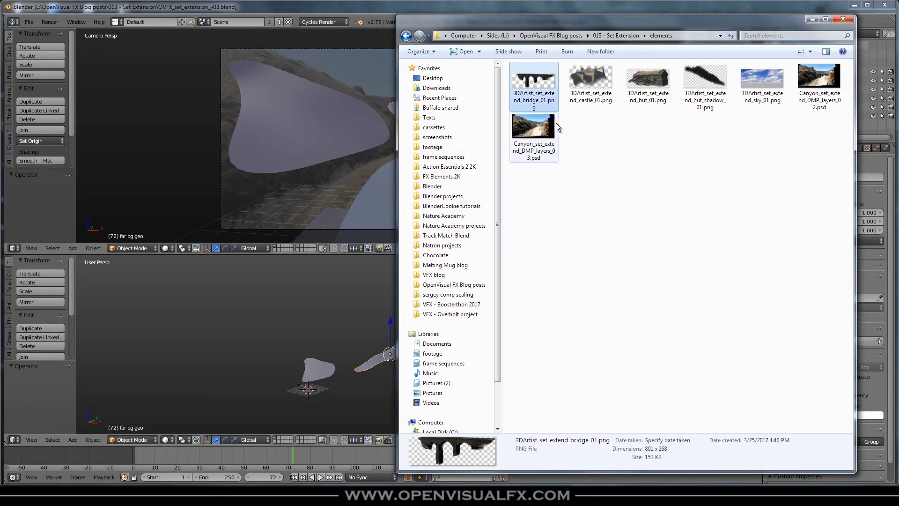
click(598, 79)
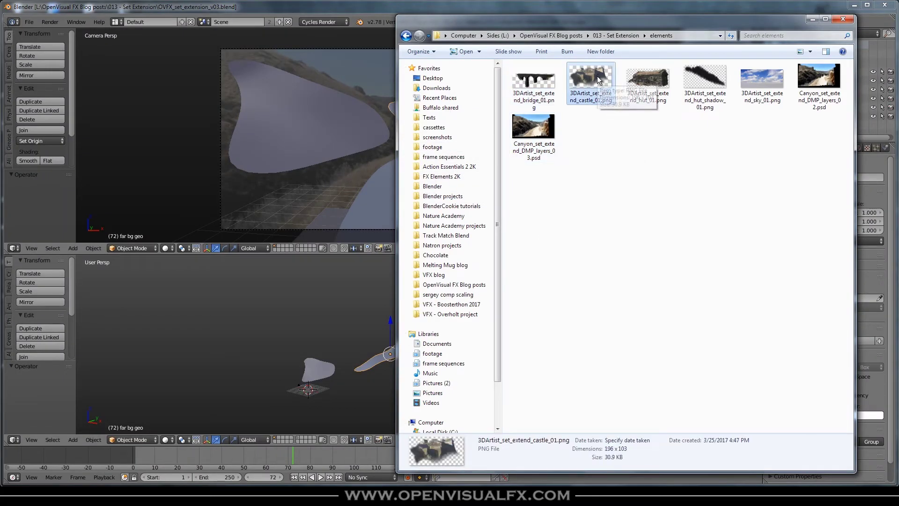
click(649, 80)
click(704, 77)
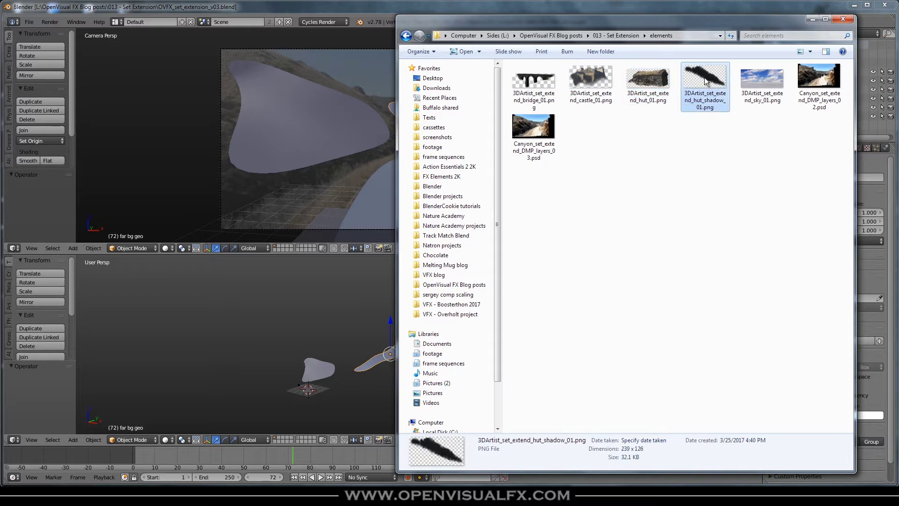
click(762, 81)
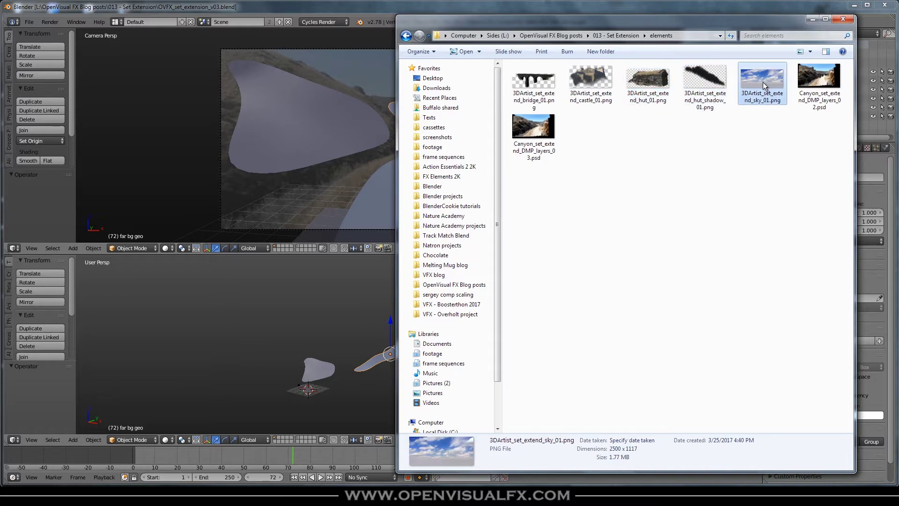
click(695, 7)
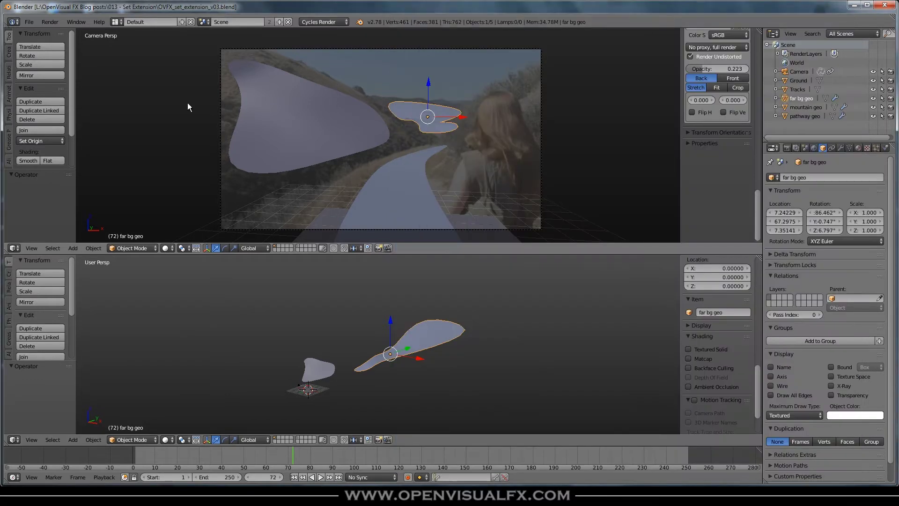
- Display the camera view's background movie clip in front of the geometry at opacity 1.000
scroll(731, 125, up, 2)
click(732, 116)
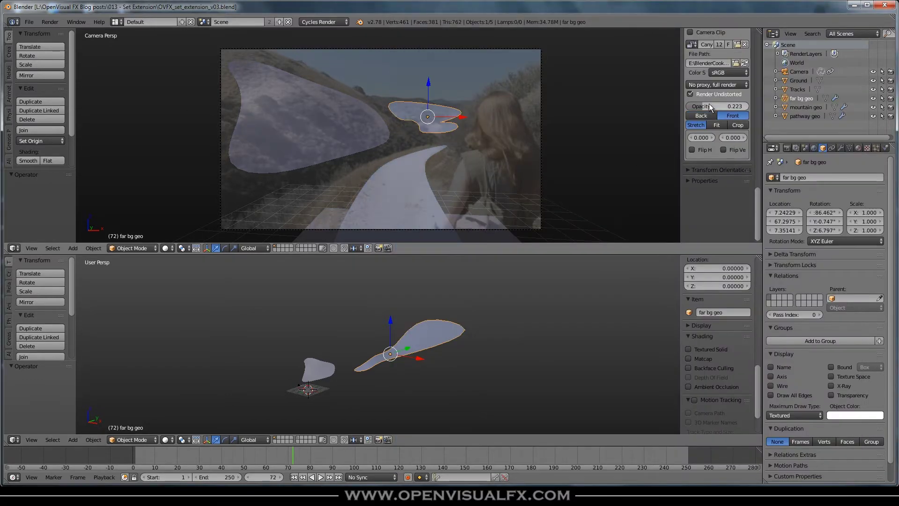
drag(709, 106, 771, 101)
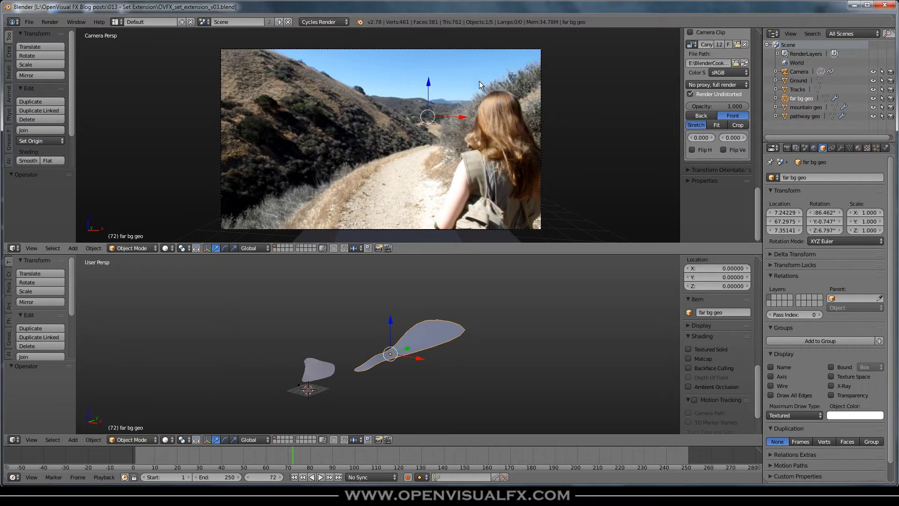
- Hide the transform manipulator in the camera view and place the background clip behind the geometry at opacity 0.628
click(206, 248)
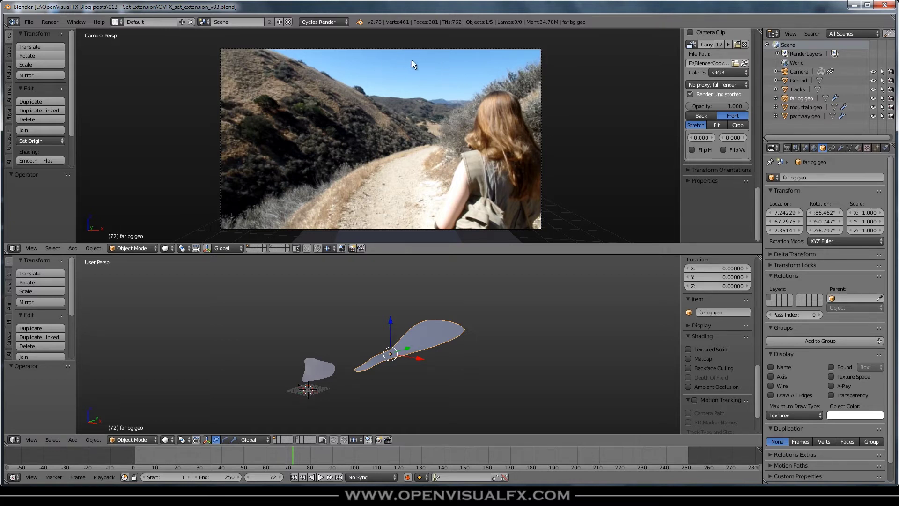
drag(740, 107, 710, 109)
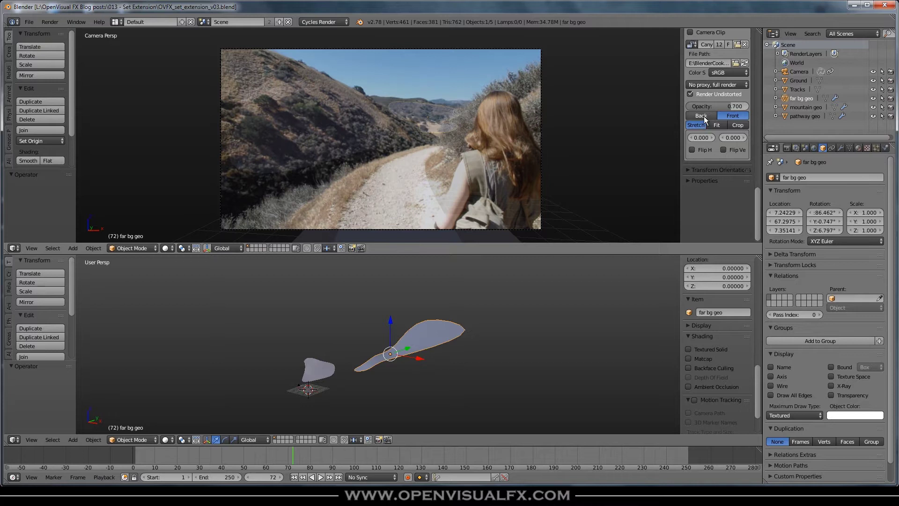
click(703, 117)
mouse_move(721, 105)
mouse_down()
mouse_move(749, 105)
mouse_move(708, 112)
mouse_up()
scroll(728, 177, up, 3)
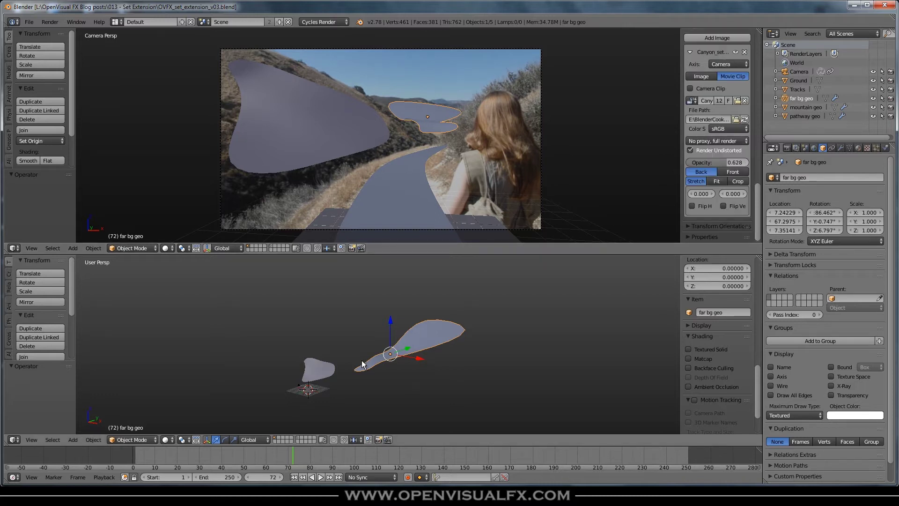
- Switch the visible scene layer to the one holding the low-poly mountain, pathway and far background geometry
scroll(324, 386, up, 6)
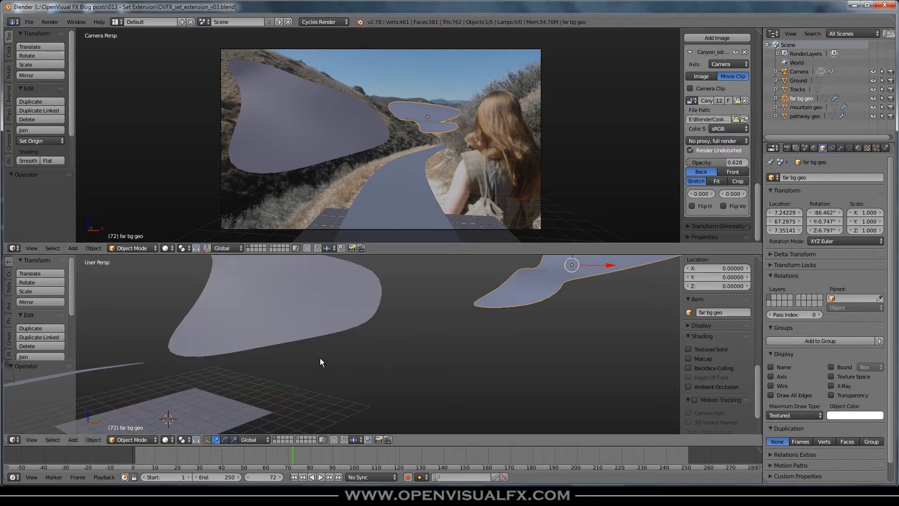
scroll(328, 356, down, 3)
middle_drag(346, 353, 317, 331)
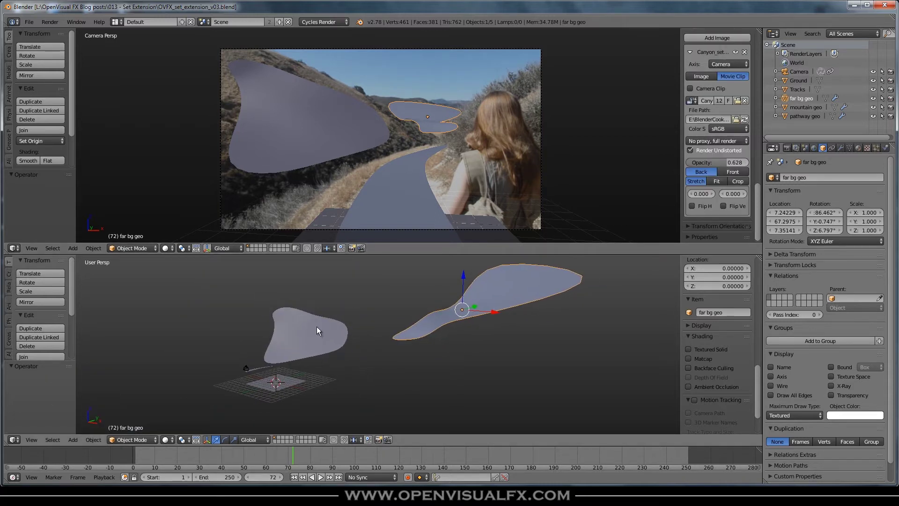
click(298, 437)
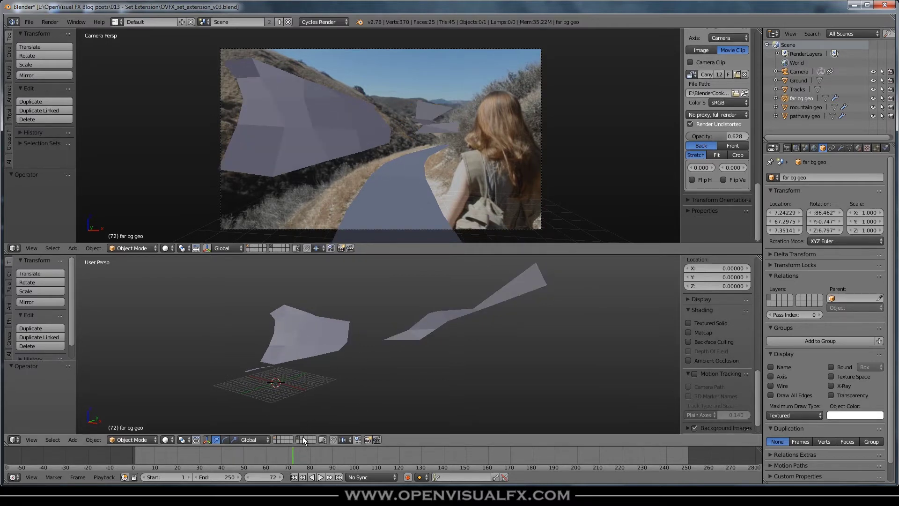
- Inspect the tracking-point mesh in Edit Mode and return to Object Mode
right_click(324, 342)
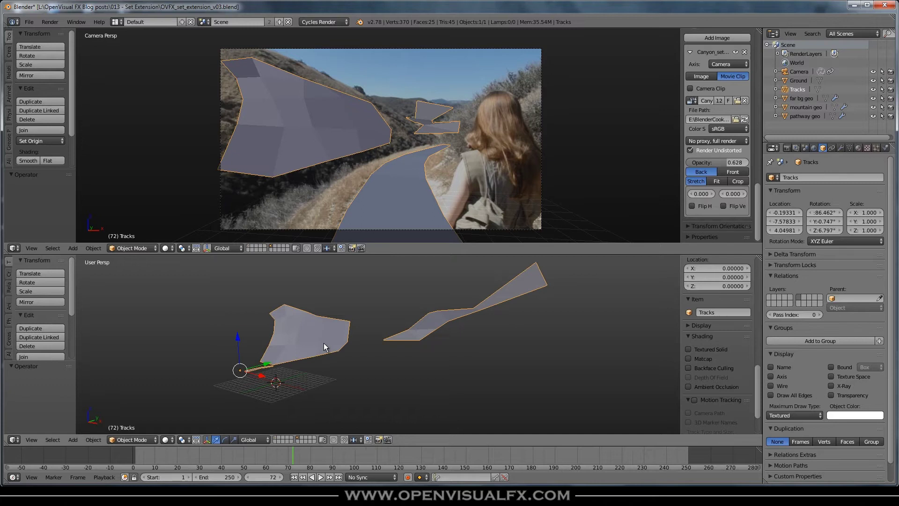
key(Tab)
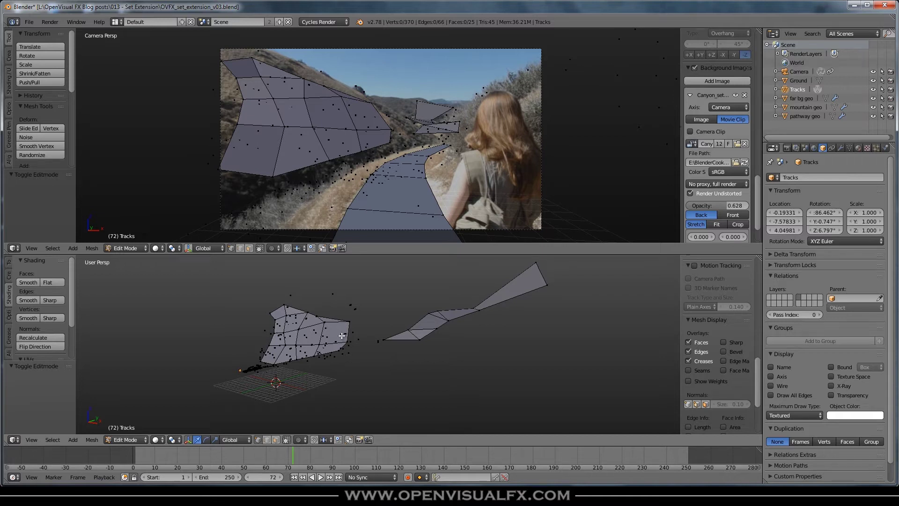
key(Tab)
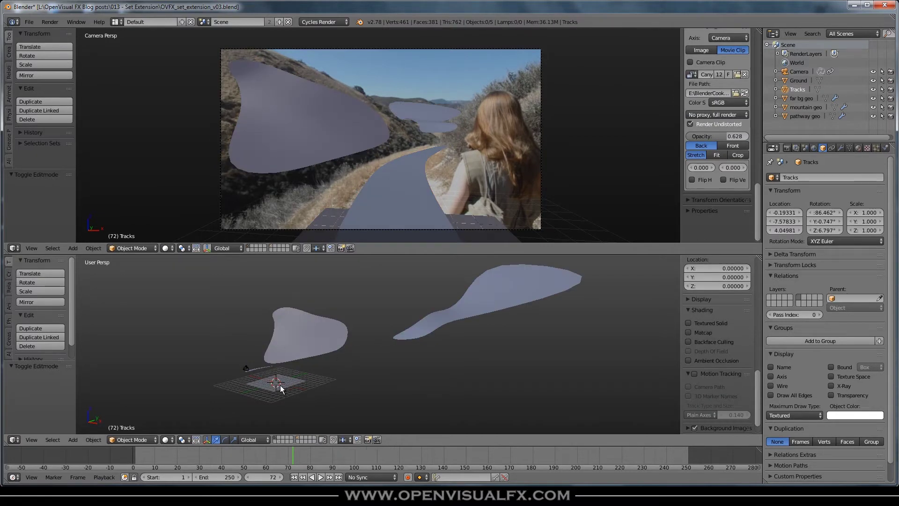
- Select the ground plane, mountain, pathway and far background geometry and move all four to a separate scene layer
scroll(280, 385, up, 3)
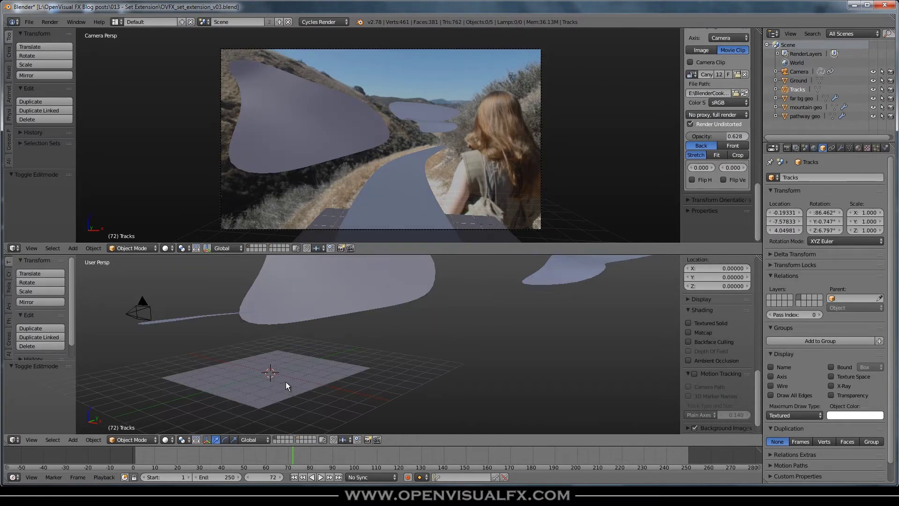
scroll(285, 381, down, 3)
right_click(309, 361)
shift+right_click(320, 344)
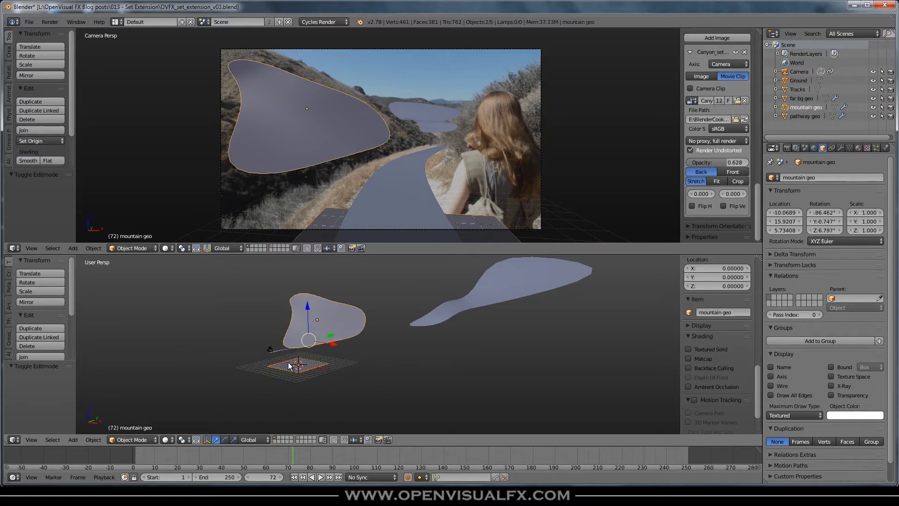
shift+right_click(280, 350)
shift+right_click(447, 306)
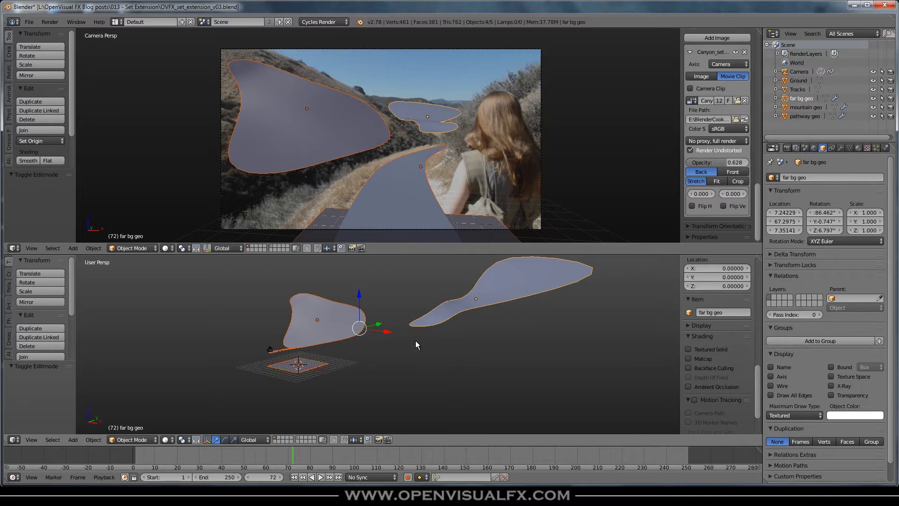
key(m)
click(487, 364)
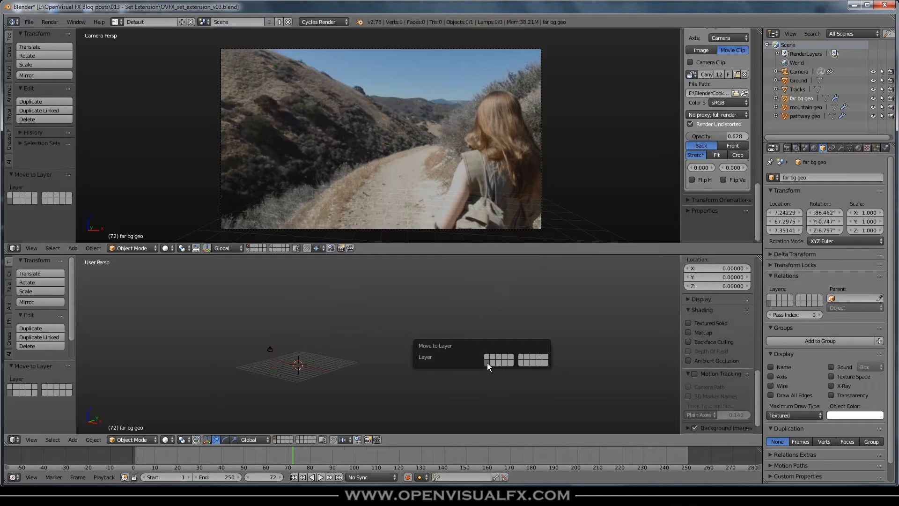
- Make the layer holding the moved projection geometry visible together with the camera's layer
click(274, 440)
click(273, 438)
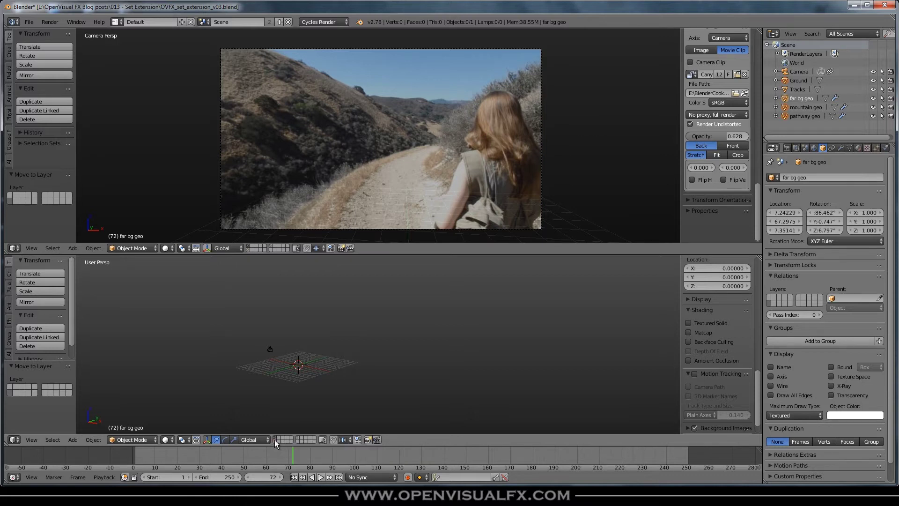
click(274, 439)
shift+click(275, 437)
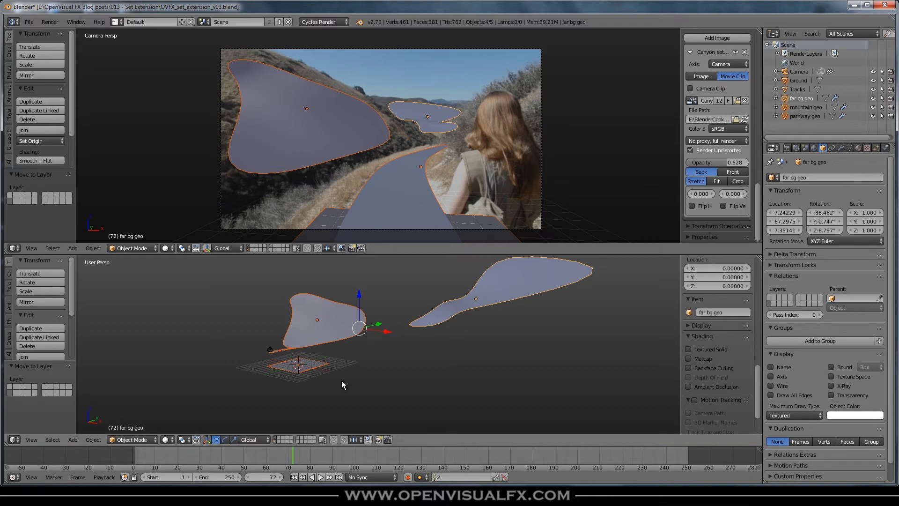
- Deselect all objects and snap the 3D cursor to the scene center
key(a)
scroll(316, 377, up, 3)
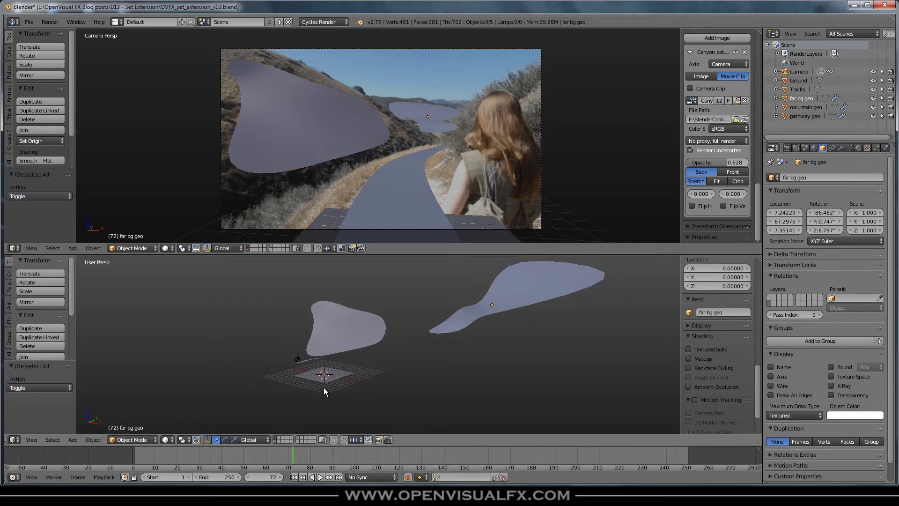
key(shift+s)
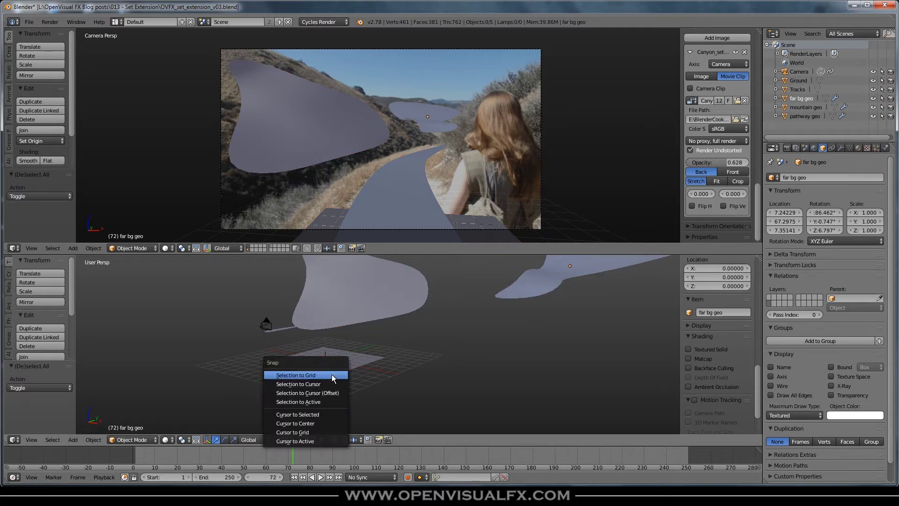
click(311, 420)
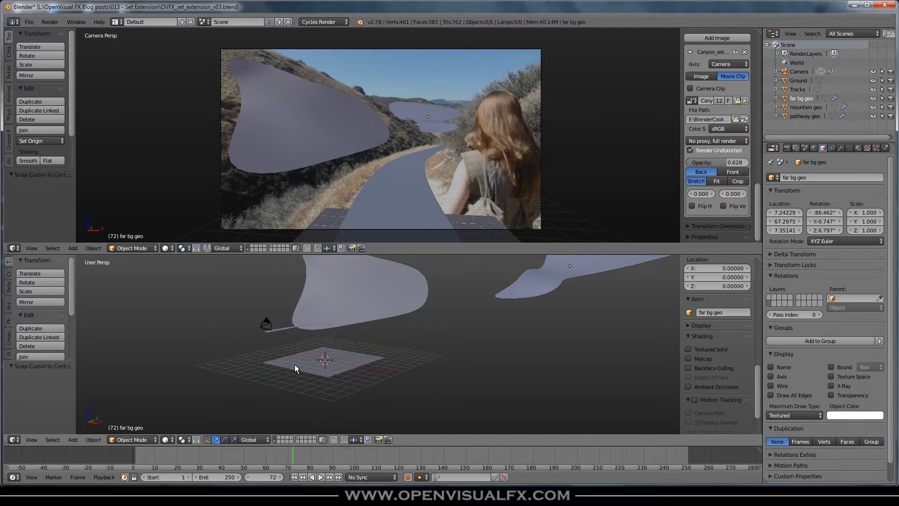
- Look up the Import Images as Planes add-on in the user preferences by searching "impor", and close the preferences
click(29, 22)
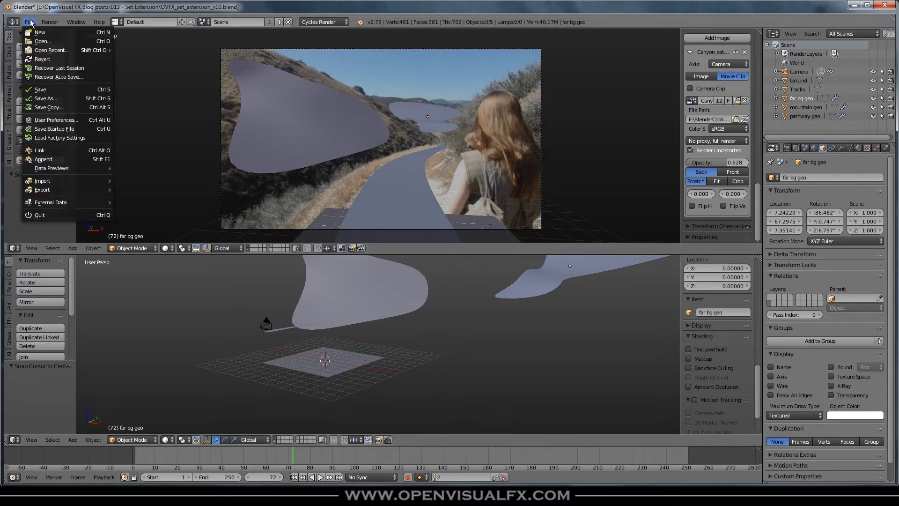
click(56, 119)
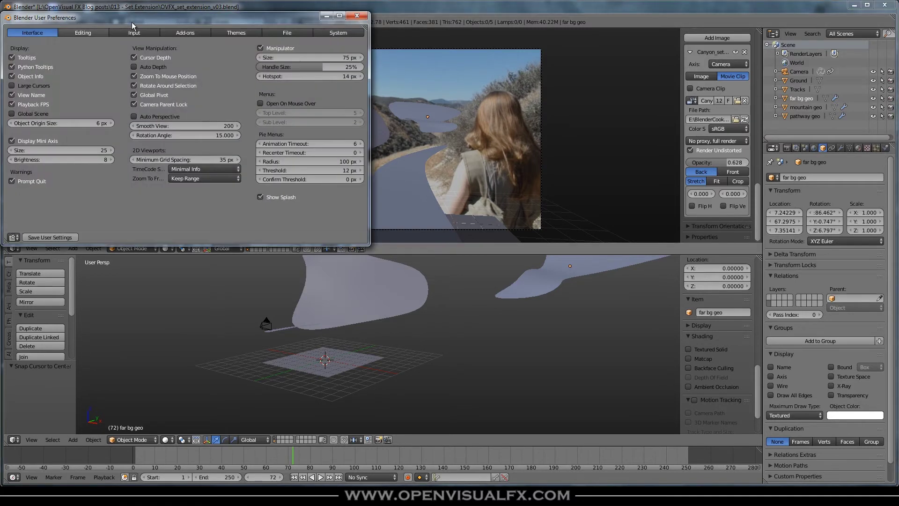
click(193, 31)
click(55, 47)
text(impor)
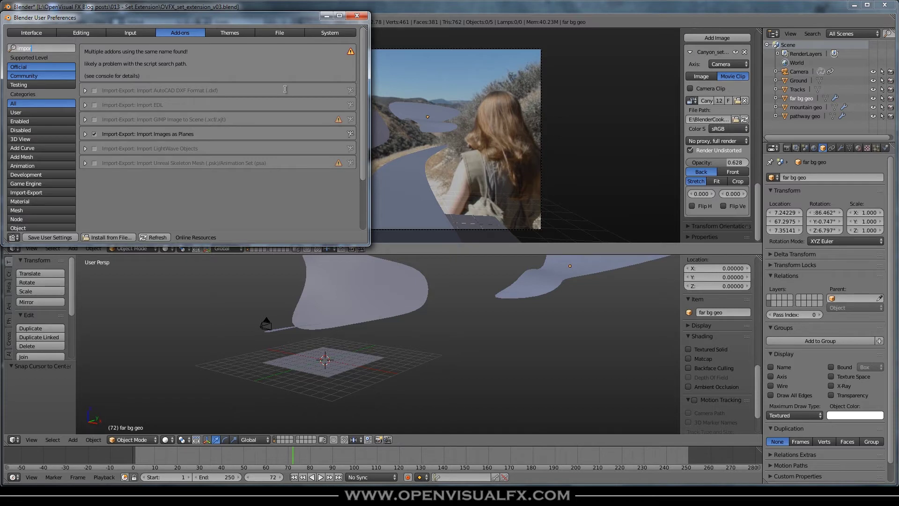
click(357, 15)
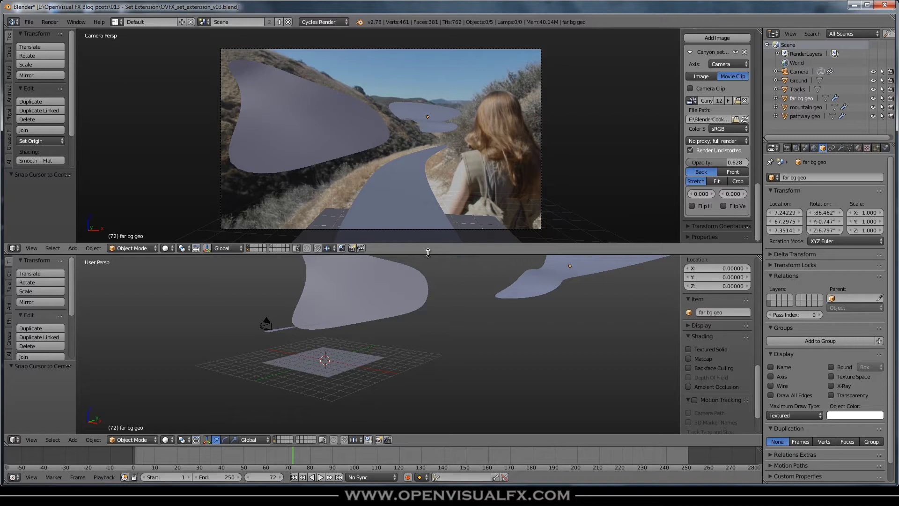
- Import 3DArtist_set_extend_hut_01.png as a plane, using Premultiplied alpha and an Emission material
middle_drag(401, 337, 358, 366)
right_click(253, 359)
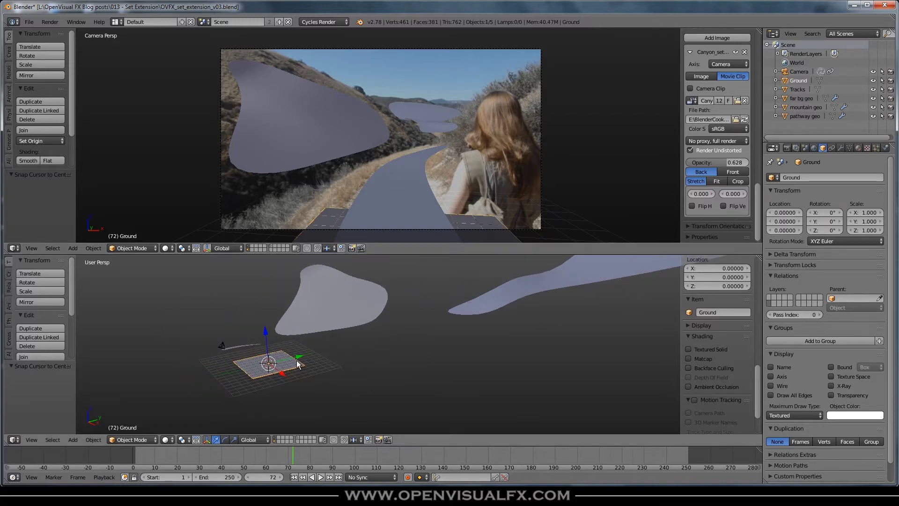
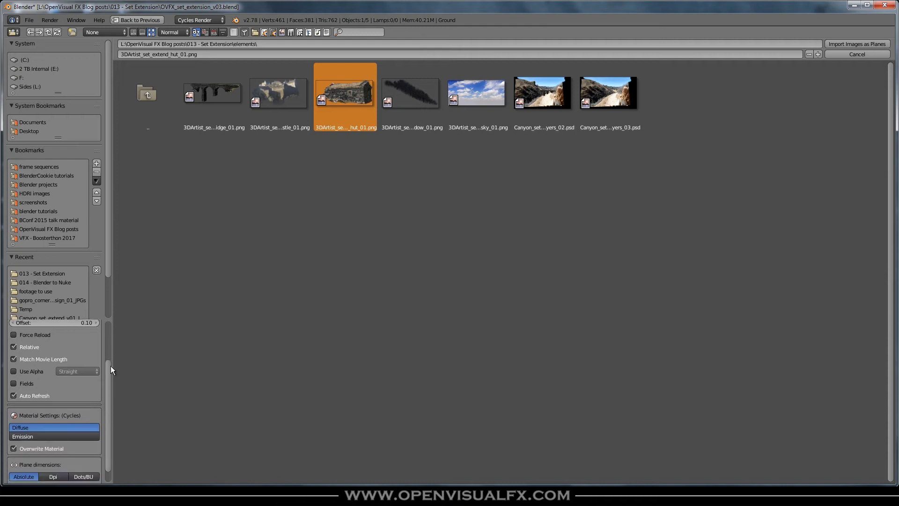
drag(88, 318, 88, 220)
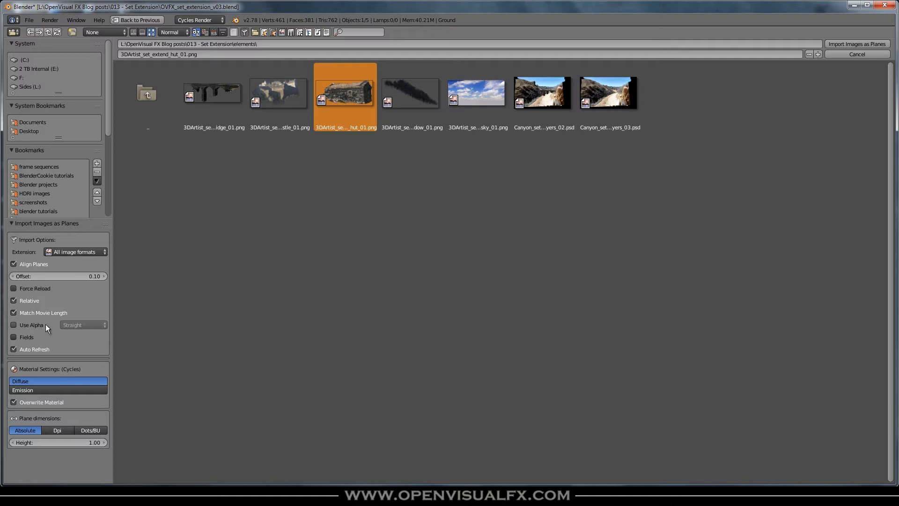
click(13, 325)
click(77, 325)
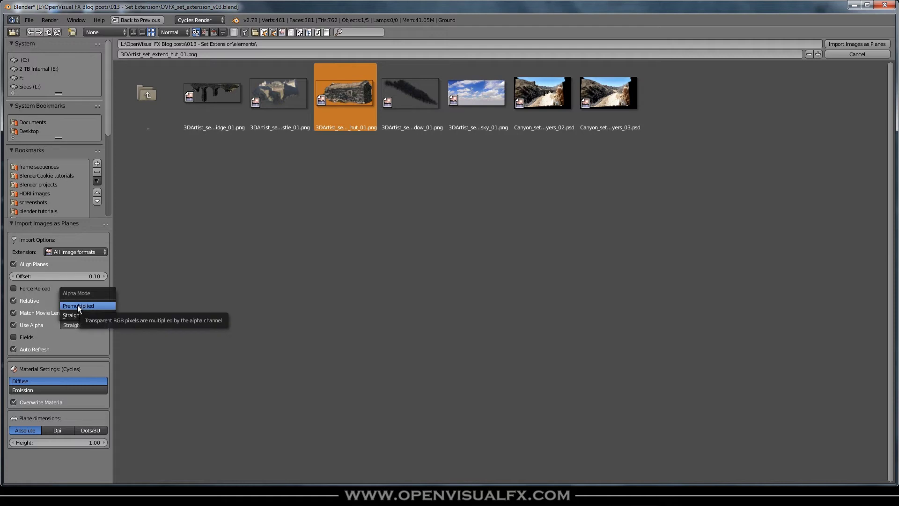
click(77, 306)
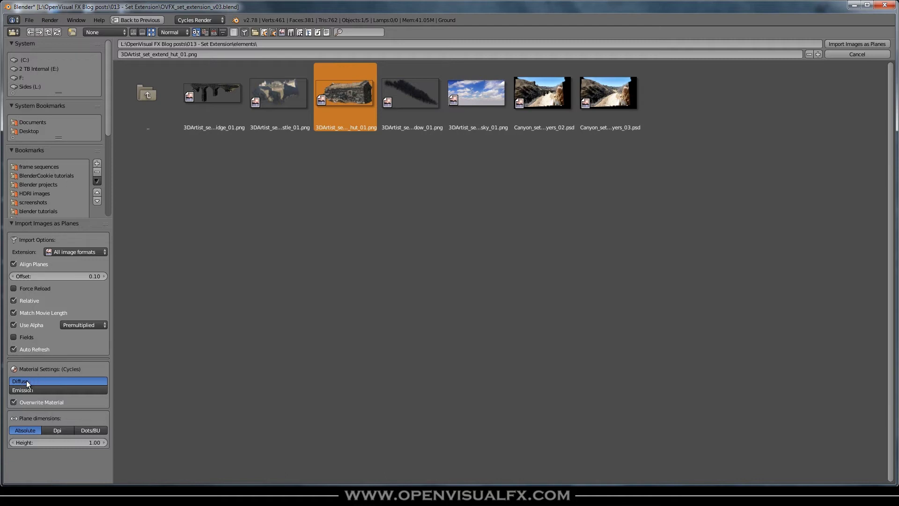
click(40, 390)
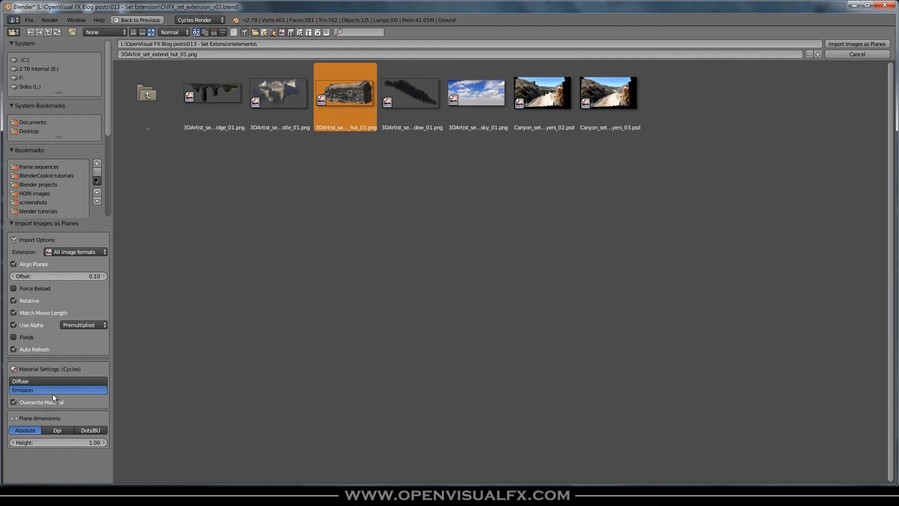
click(864, 43)
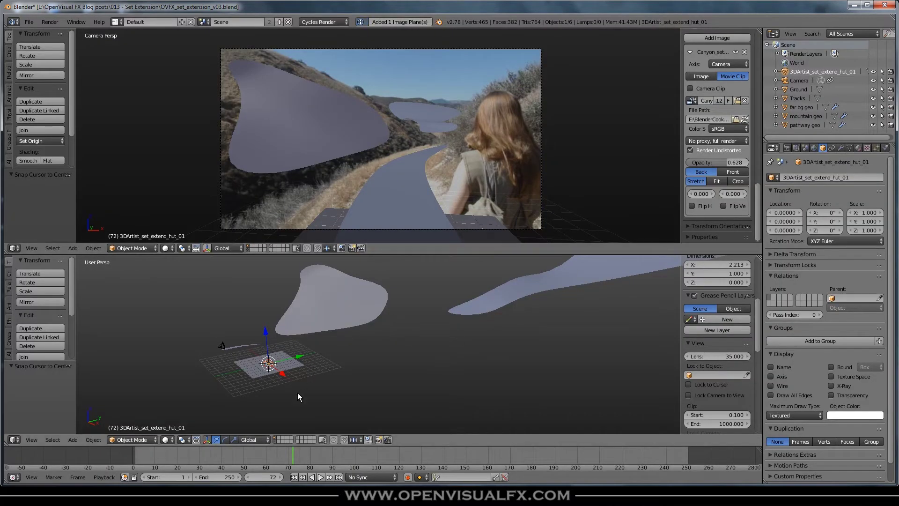
- Rotate the imported hut plane 90° around the X axis and raise it about 3.95 units along Z
scroll(264, 379, up, 4)
middle_drag(284, 348, 372, 381)
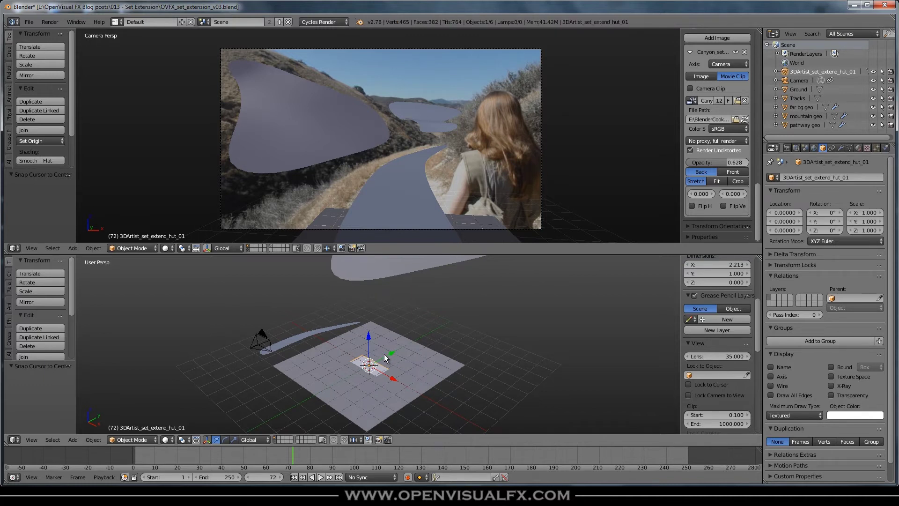
text(rx)
text(90)
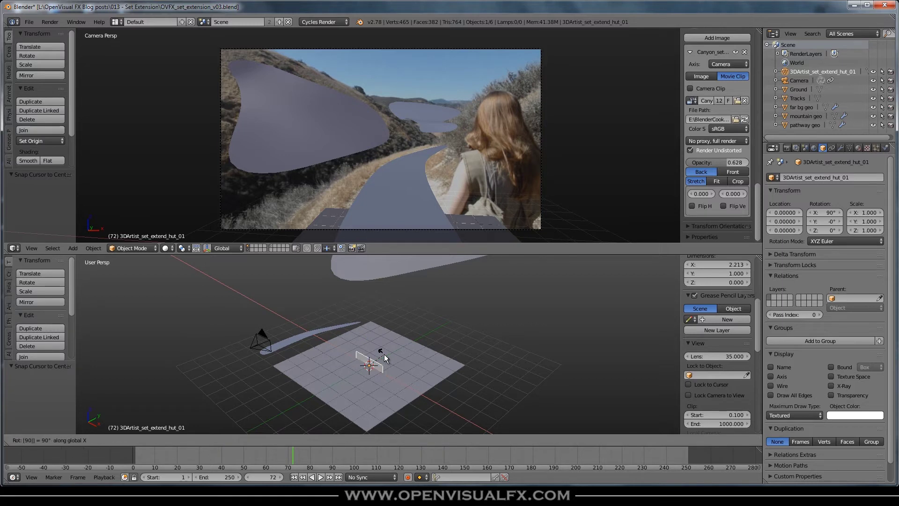
key(Return)
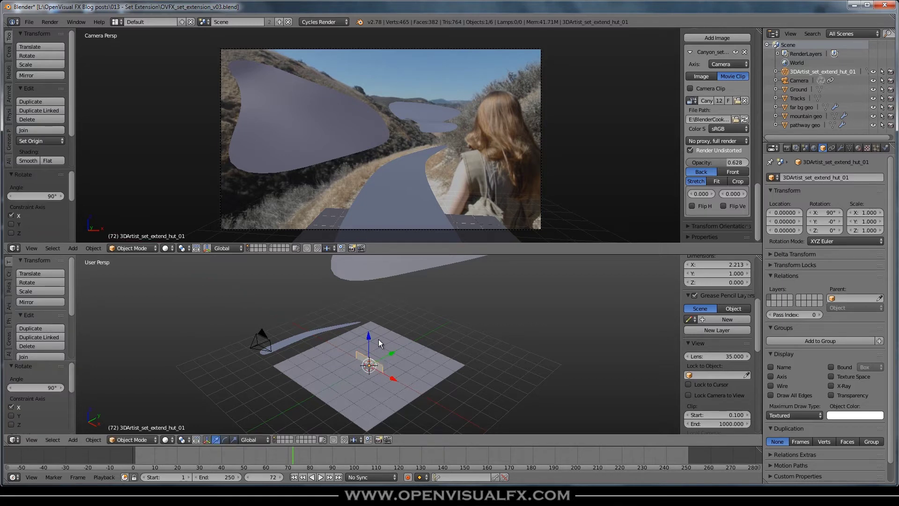
drag(368, 337, 372, 262)
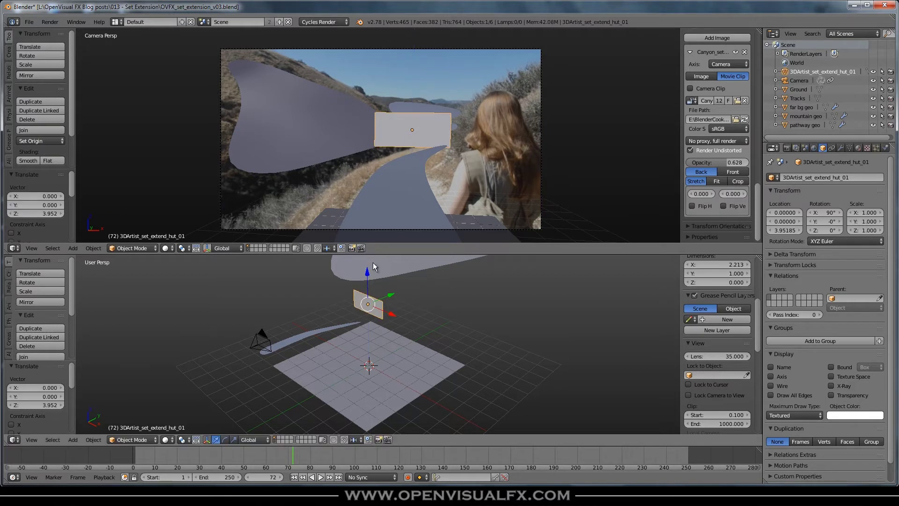
- Compare the hut plane in Material, Texture and Rendered shading in the camera view, leaving that view in Rendered shading
click(166, 248)
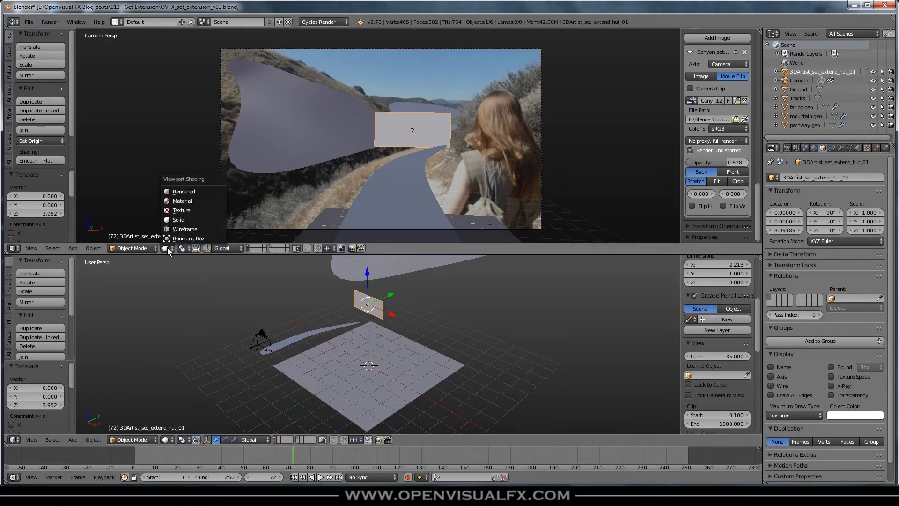
click(171, 200)
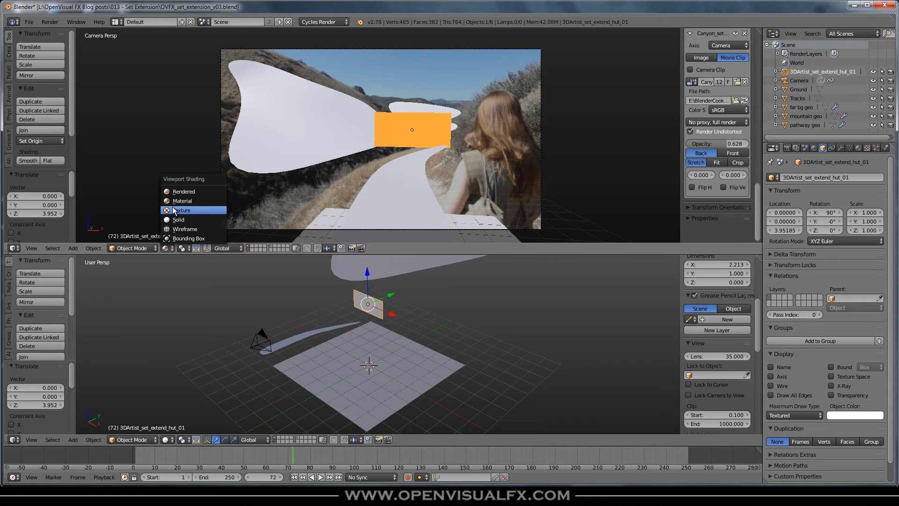
click(172, 210)
click(166, 248)
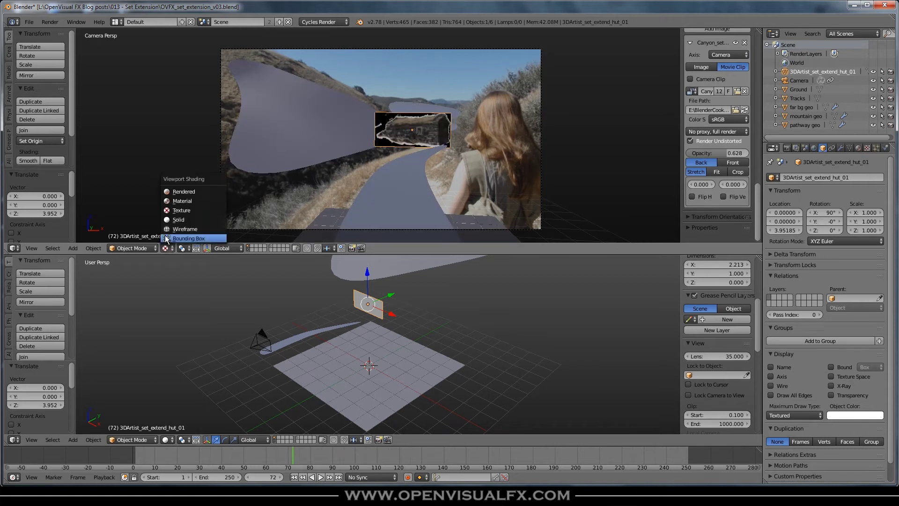
click(175, 192)
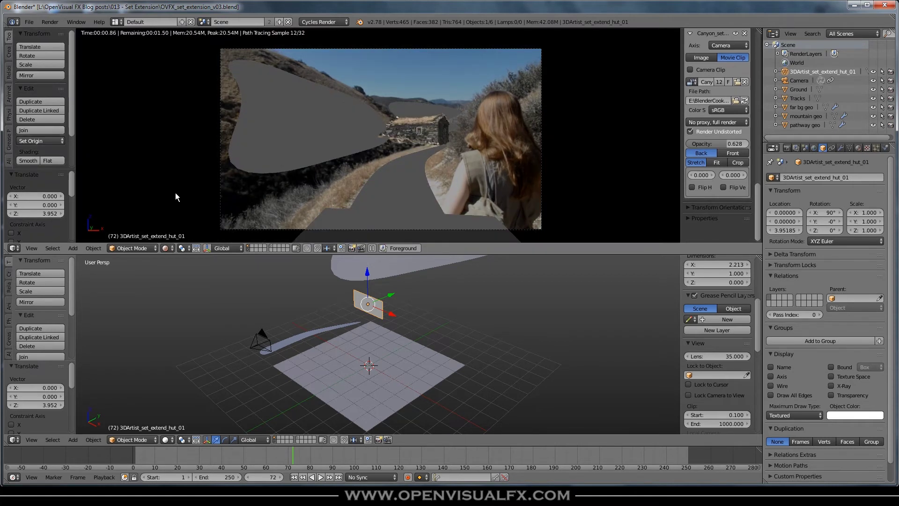
click(166, 247)
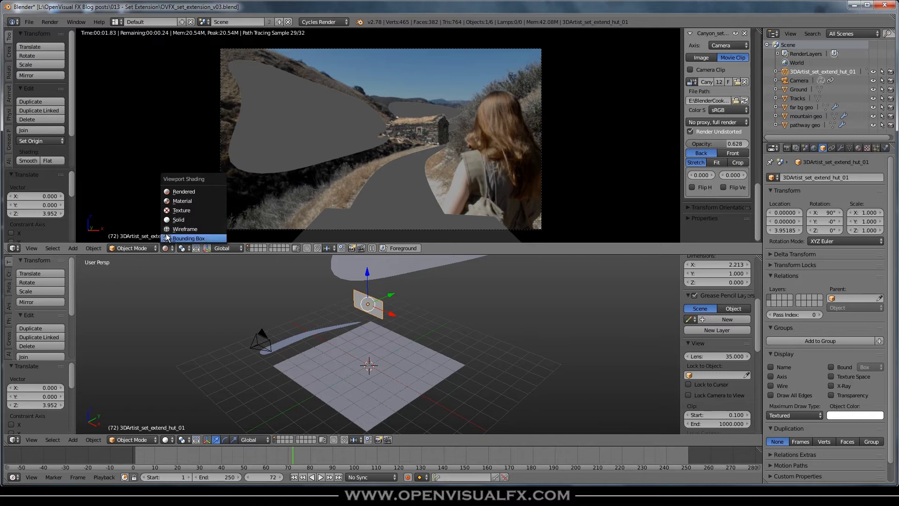
click(174, 210)
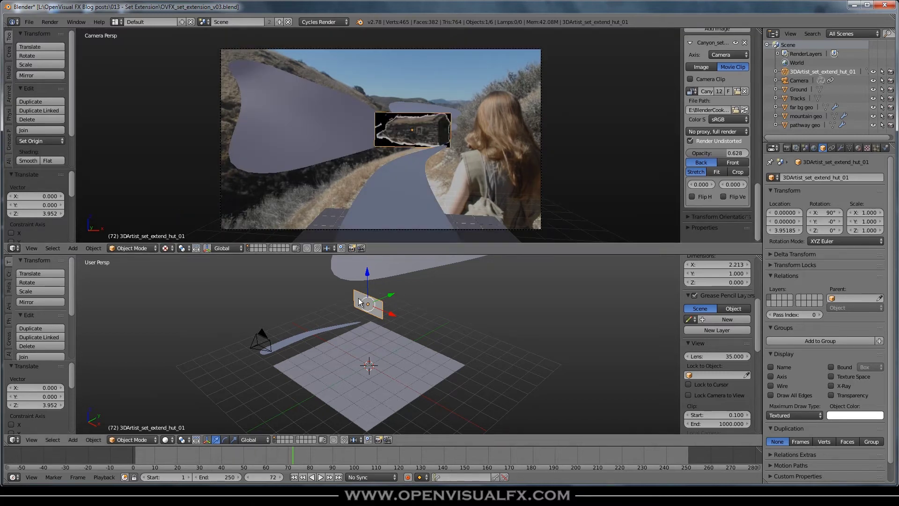
middle_drag(402, 311, 197, 255)
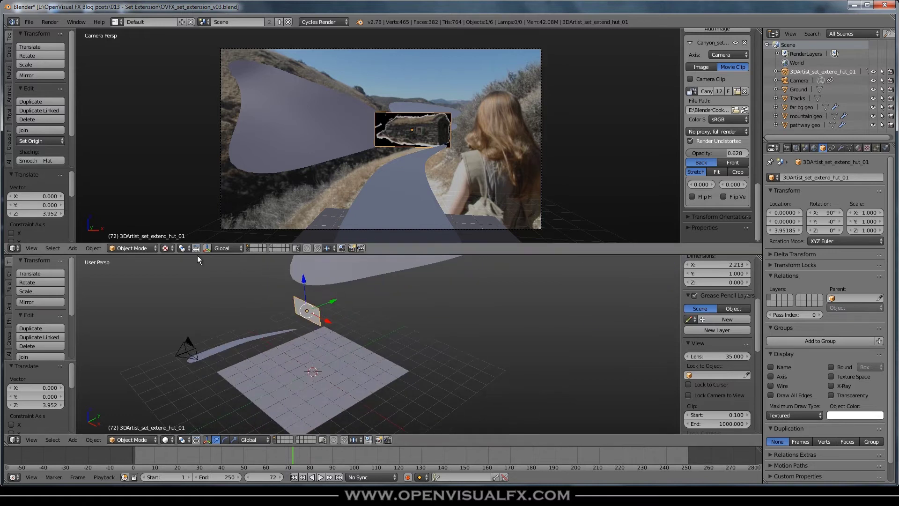
click(165, 249)
click(190, 190)
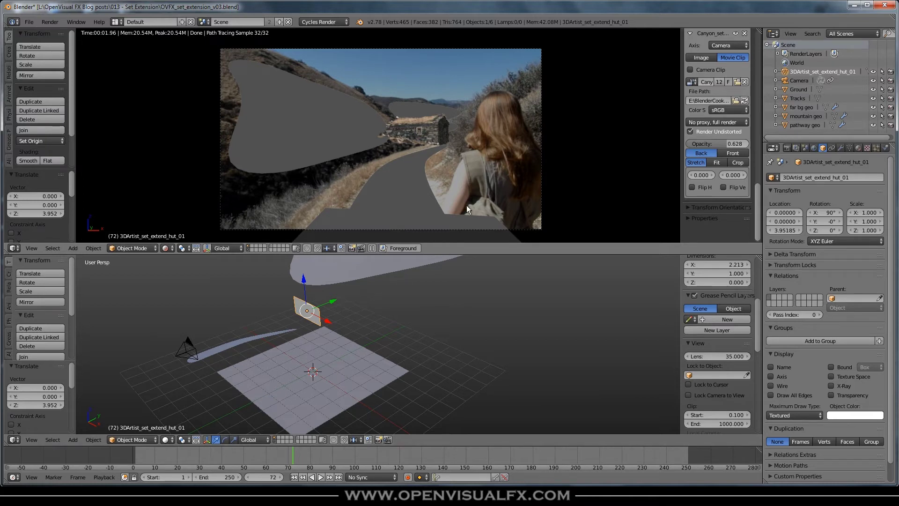
- Move the hut plane over to the hillside geometry, to about X -8.15, Y 18.02, Z 5.73
middle_drag(379, 307, 333, 358)
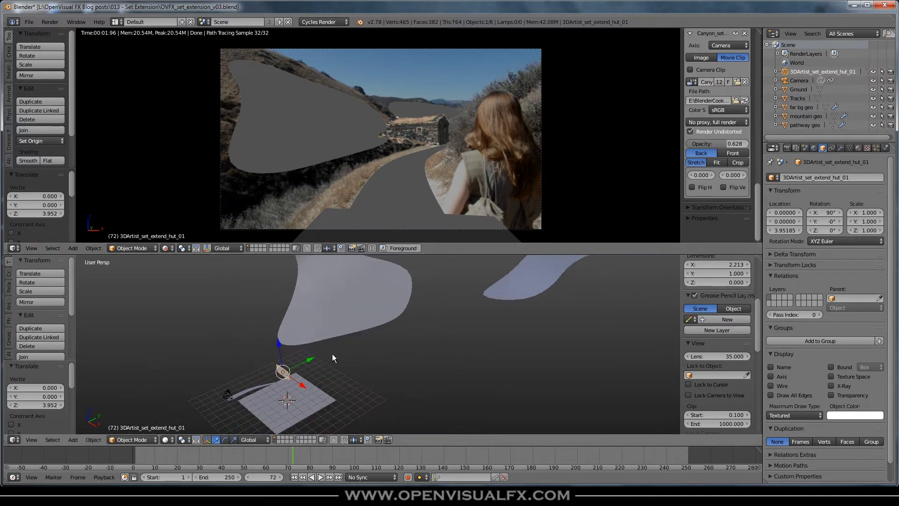
drag(278, 345, 273, 335)
middle_drag(311, 350, 293, 333)
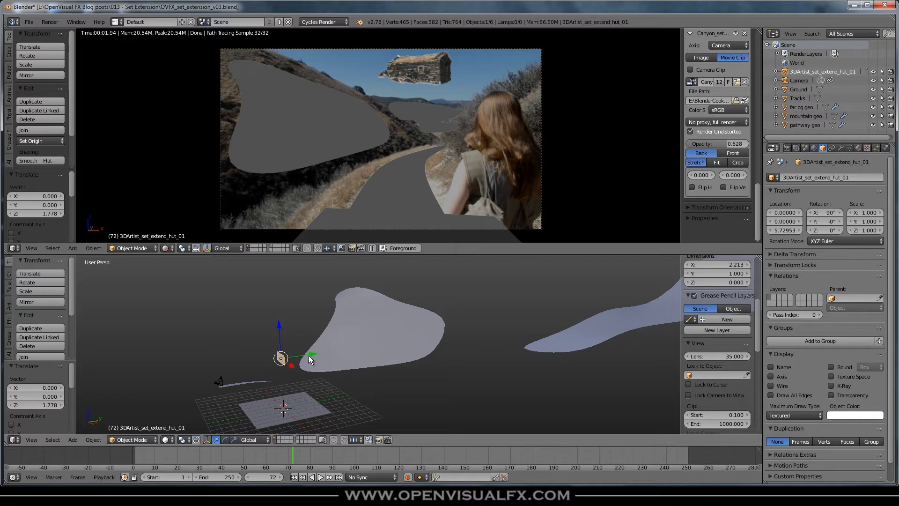
middle_drag(379, 341, 361, 337)
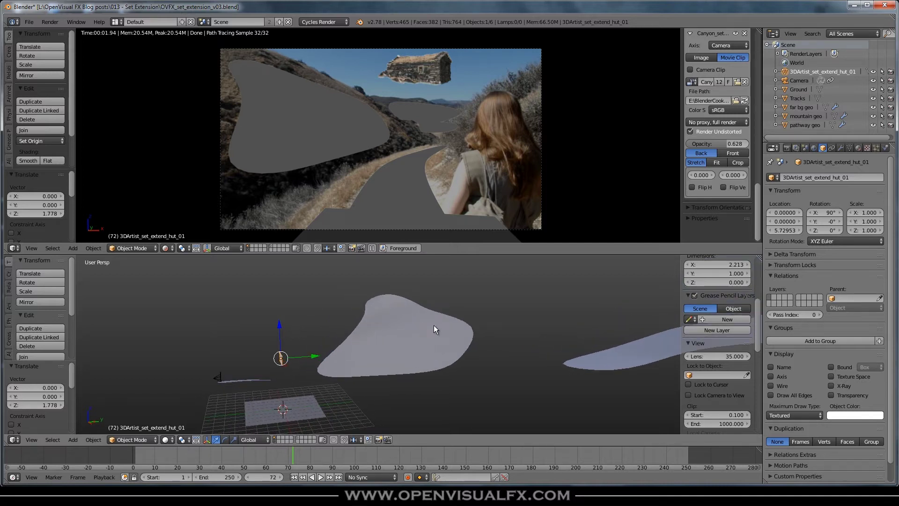
drag(317, 359, 461, 336)
middle_drag(422, 352, 467, 351)
drag(467, 351, 402, 345)
- Scale the hut plane up to about 3.99 and raise it about 2.04 along Z
key(s)
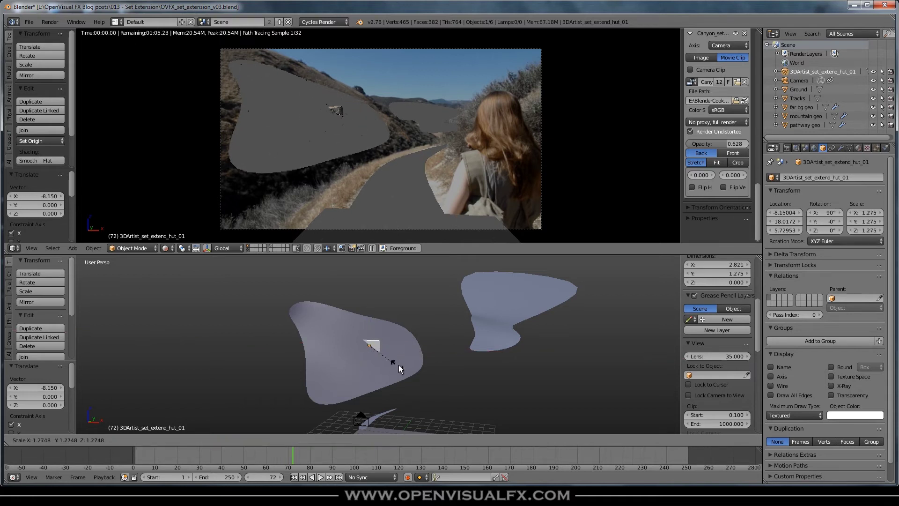
click(467, 390)
drag(369, 312, 370, 296)
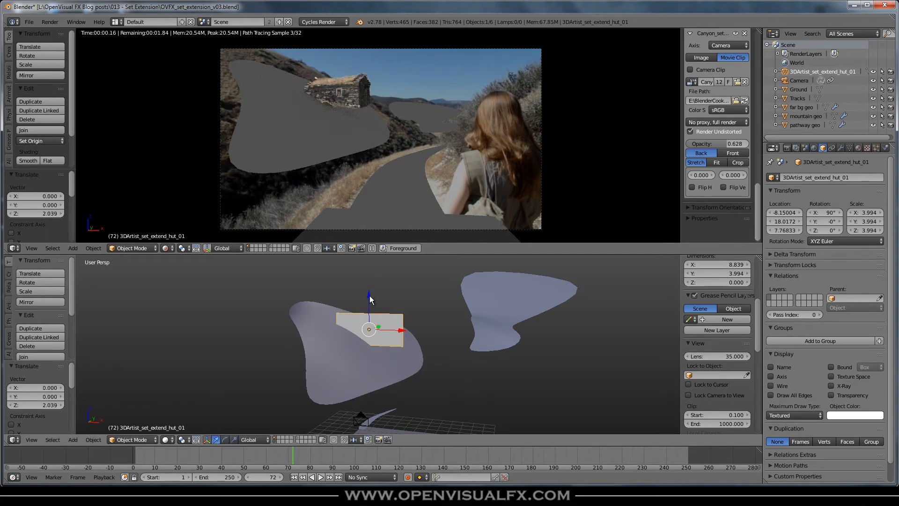
- Nudge the hut plane on the hillside slope to about X -9.10 and Z 8.37
scroll(383, 91, up, 3)
scroll(404, 158, up, 2)
scroll(364, 148, up, 1)
scroll(392, 163, up, 1)
scroll(356, 149, up, 1)
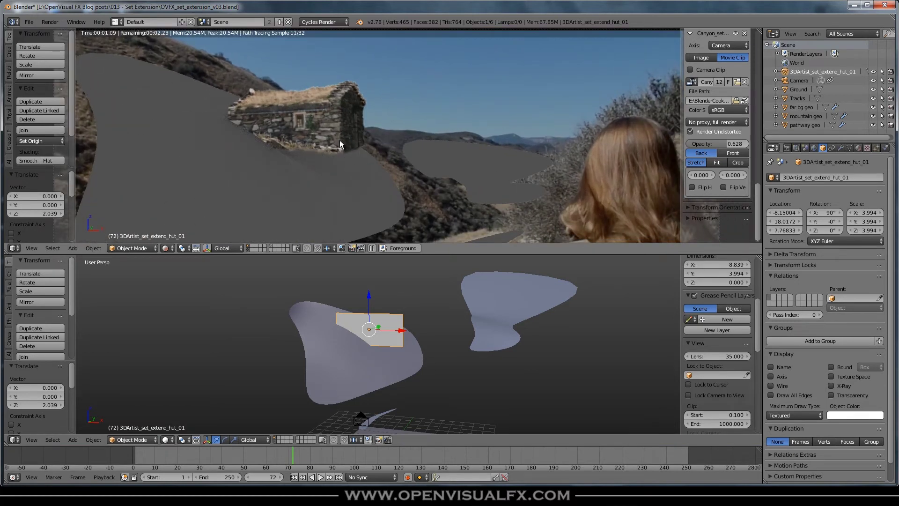
drag(368, 300, 366, 290)
drag(400, 325, 394, 325)
drag(363, 296, 361, 289)
- Push the hut plane back about 4.07 along Y, then adjust it to about X -9.52 and Z 8.68
middle_drag(423, 347, 342, 361)
drag(392, 319, 428, 323)
middle_drag(370, 350, 428, 330)
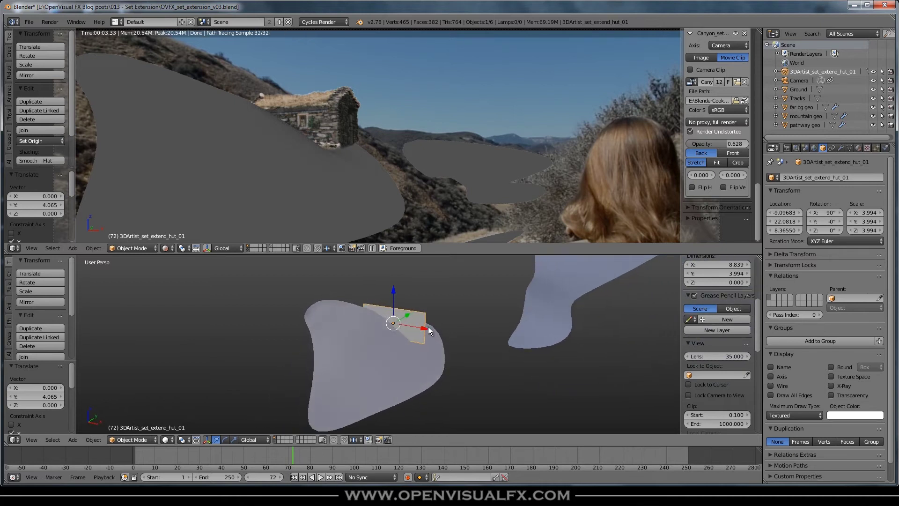
drag(393, 294, 392, 288)
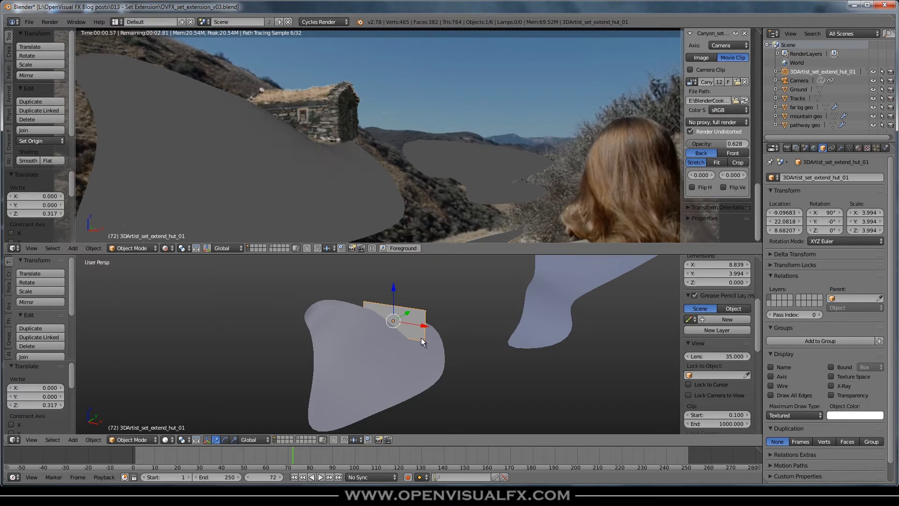
drag(420, 338, 421, 325)
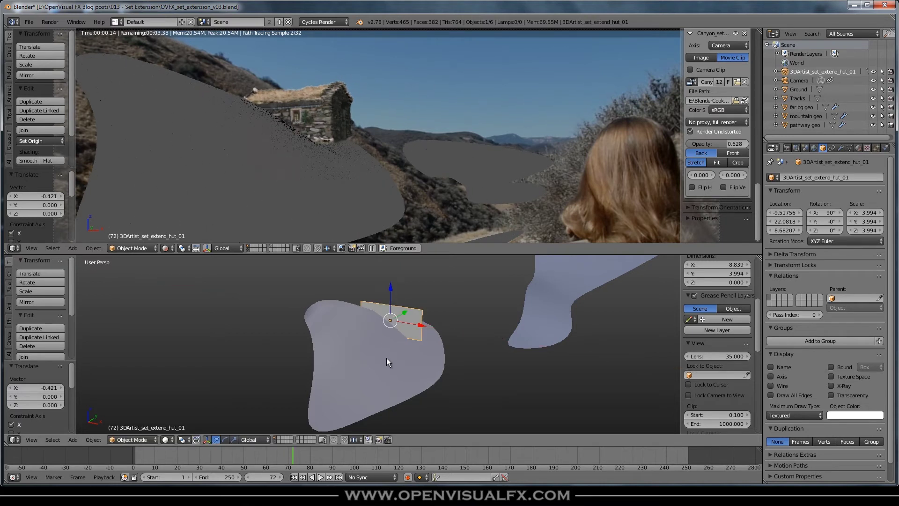
- Move the hut plane to a separate layer and display only that layer
scroll(388, 356, down, 3)
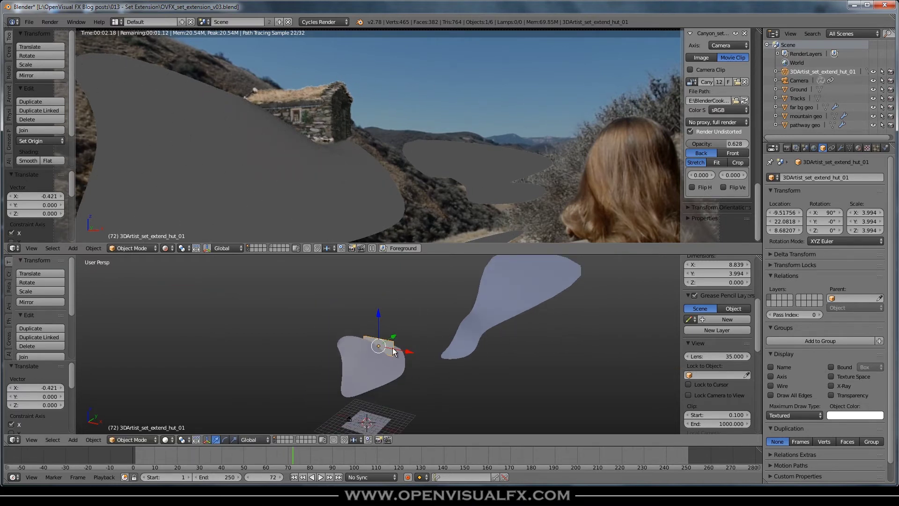
key(m)
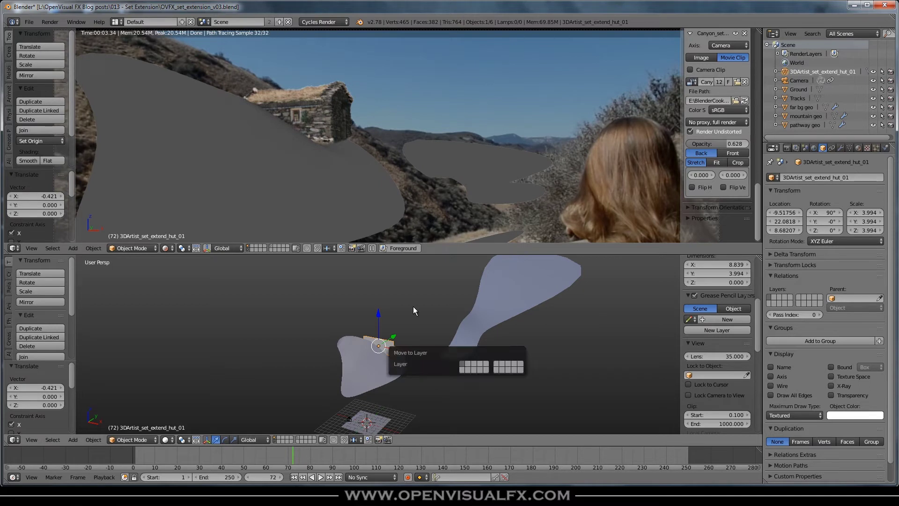
click(277, 438)
- Raise the hut plane to about Z 9.18 and shift it along X to about -10.06 against the footage
scroll(304, 155, down, 2)
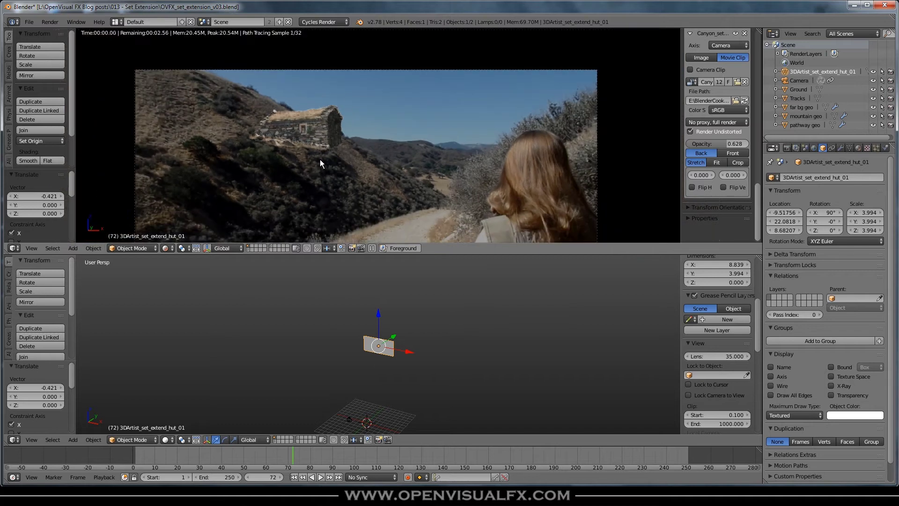
key(Home)
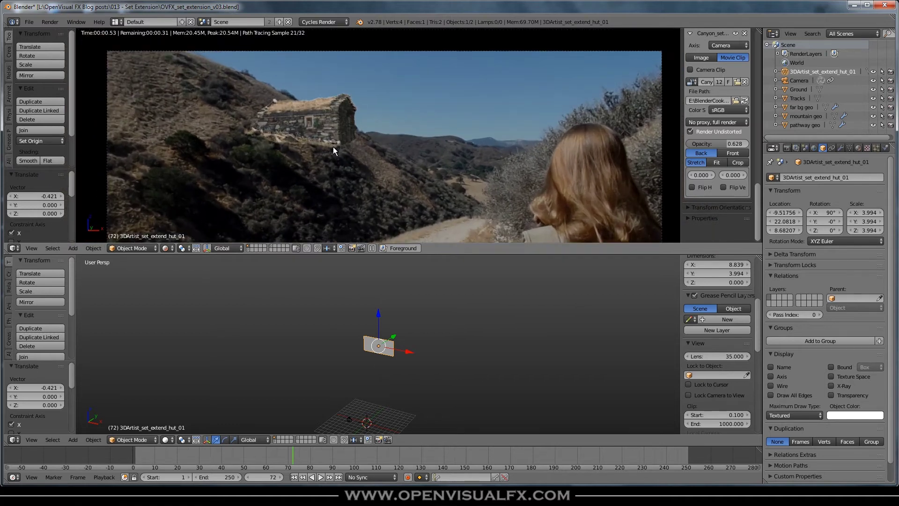
scroll(333, 146, up, 1)
key(g)
key(z)
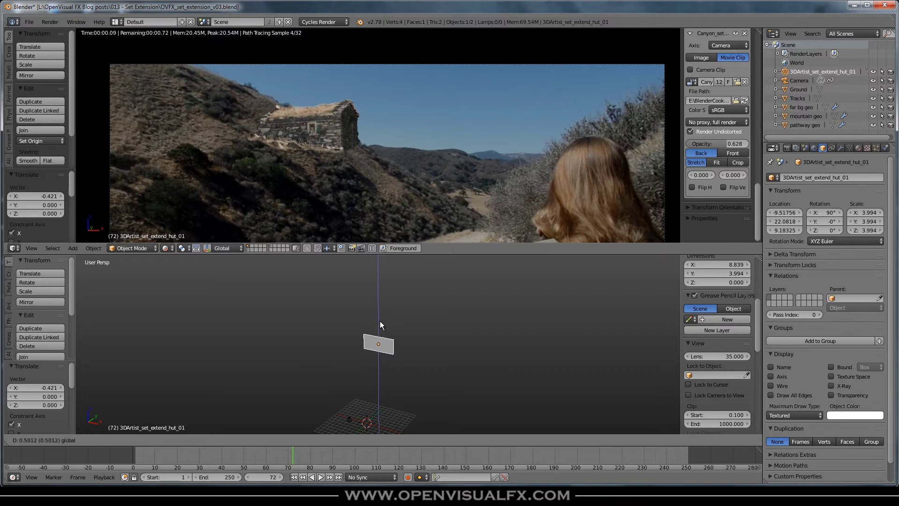
click(381, 327)
drag(410, 352, 405, 349)
key(g)
key(x)
click(375, 307)
key(ctrl+z)
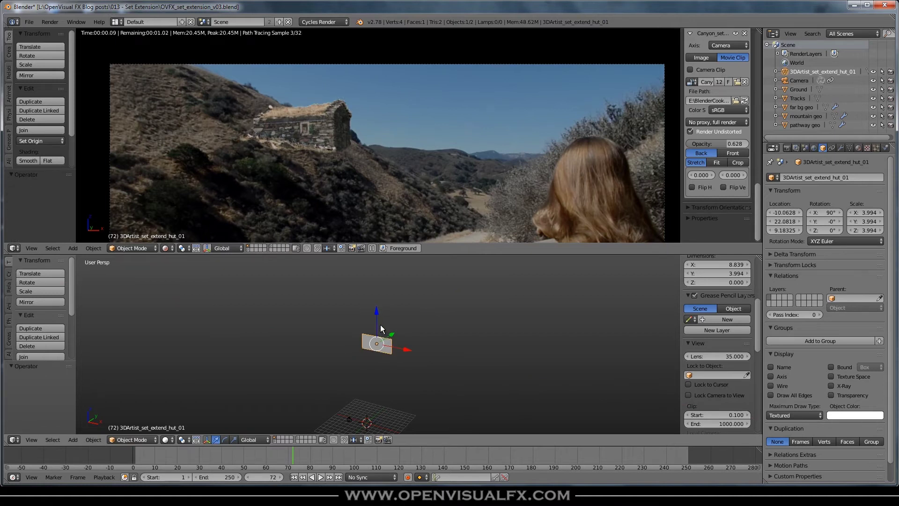
- Raise the hut plane about 0.36 along Z and set the background clip's opacity to 1.000
key(g)
key(z)
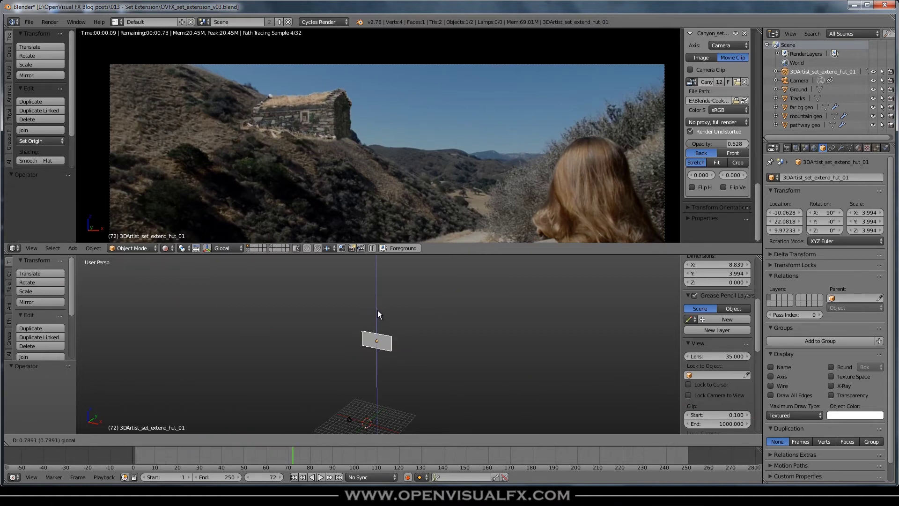
click(381, 324)
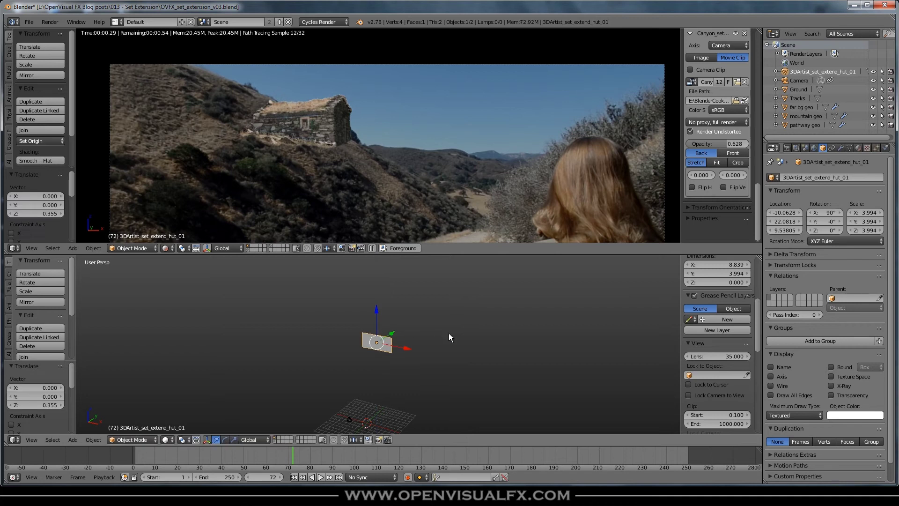
shift+middle_drag(409, 195, 397, 176)
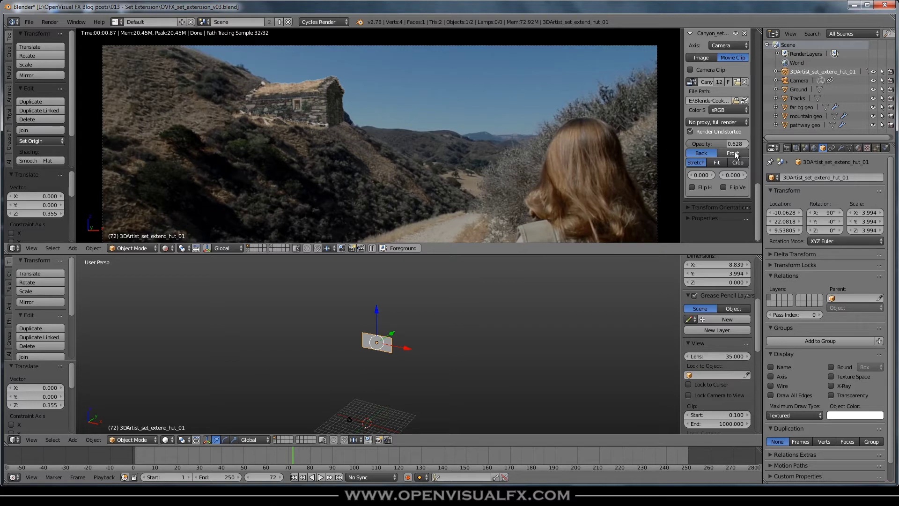
drag(731, 144, 767, 141)
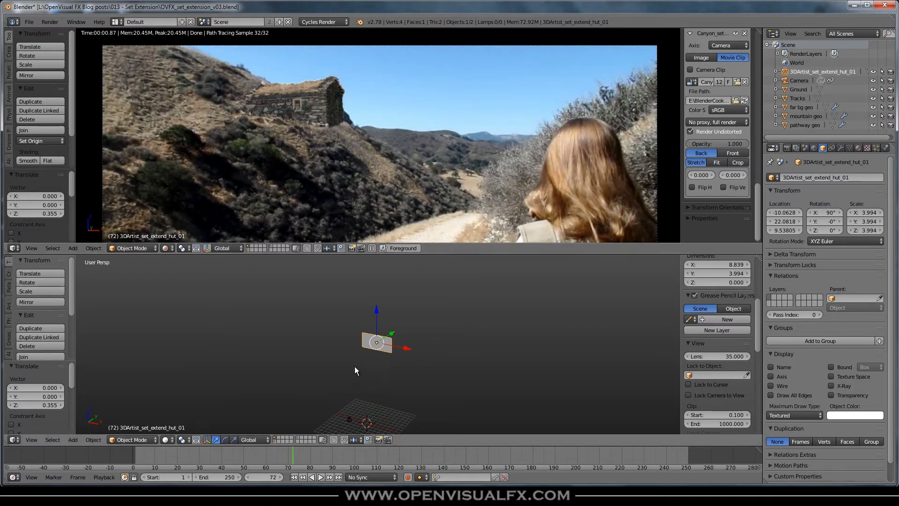
- Fine-tune the hut's height to about Z 9.67 and shift it about -0.50 along X
scroll(330, 105, up, 3)
shift+middle_drag(374, 166, 395, 184)
key(g)
key(z)
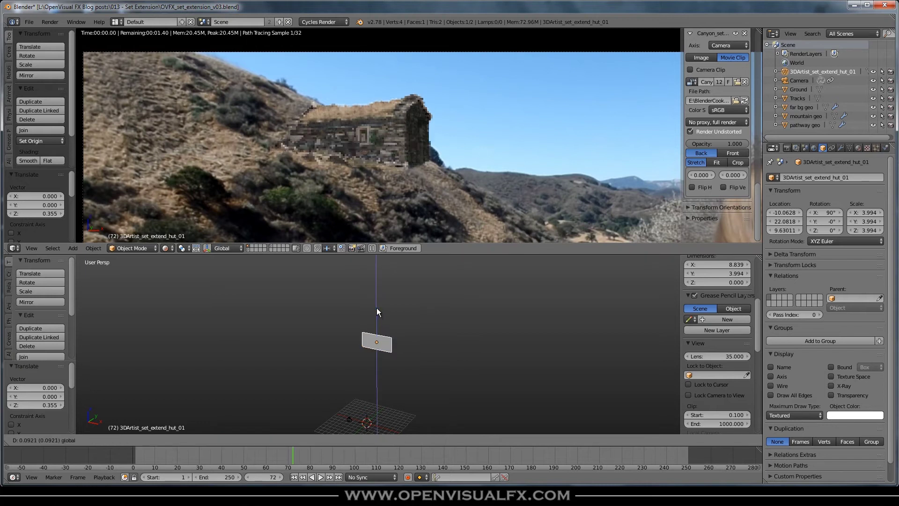
click(377, 307)
drag(405, 344, 389, 344)
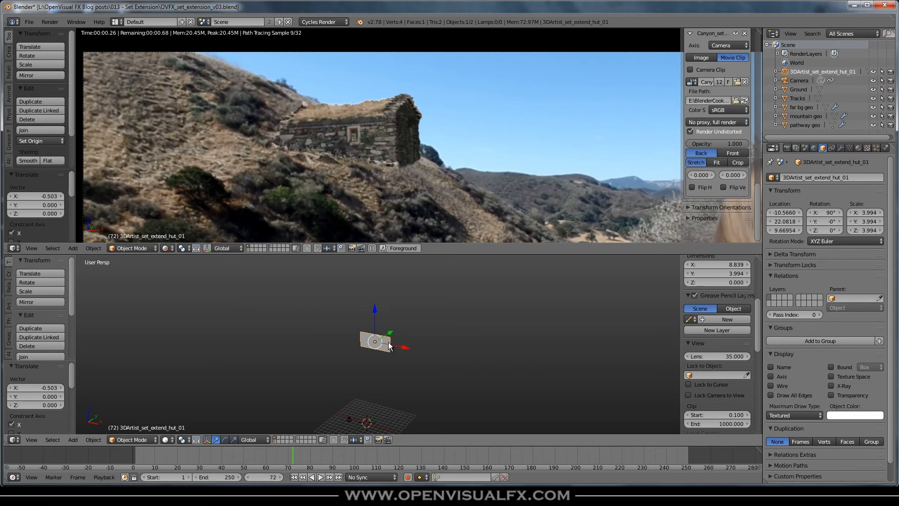
- Check how the hut sits on the ridge and shift it about -0.27 along X, to about X -10.84
scroll(364, 103, up, 2)
scroll(364, 103, up, 1)
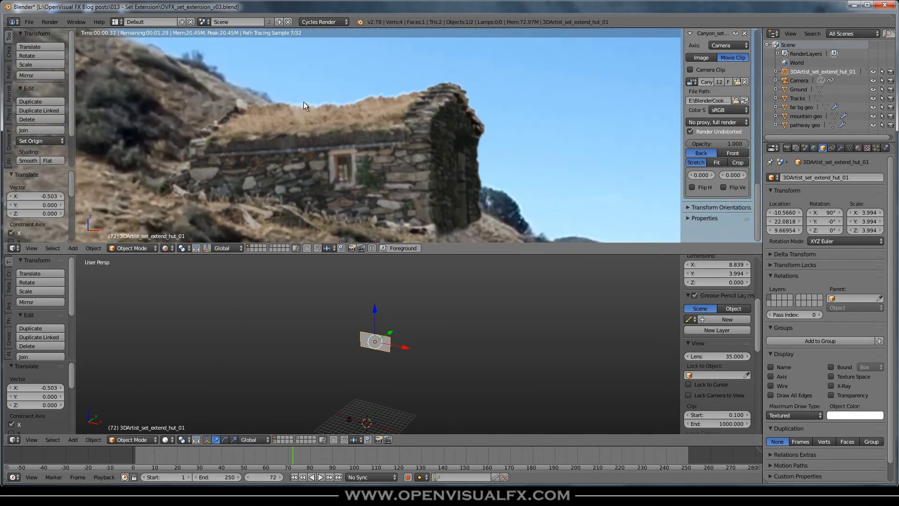
scroll(366, 139, down, 4)
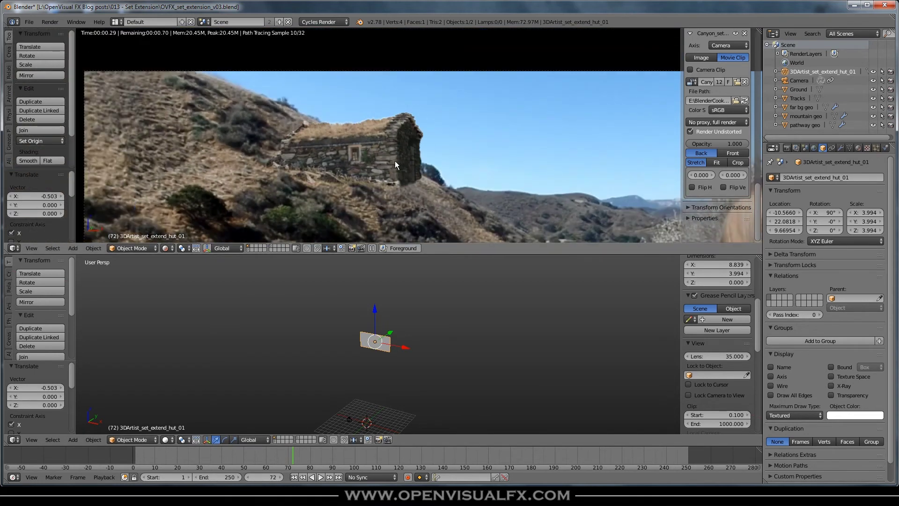
shift+middle_drag(391, 166, 356, 142)
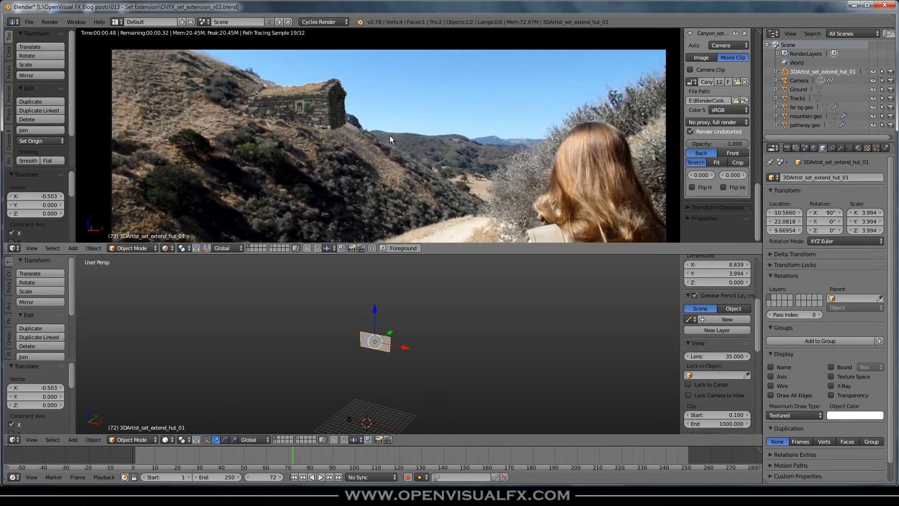
drag(405, 345, 397, 344)
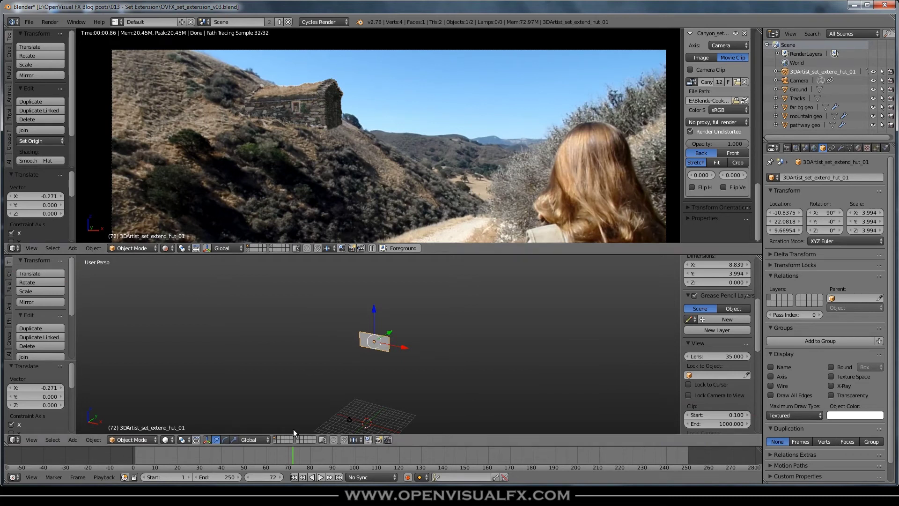
- Snap the 3D cursor to the selected hut plane
shift+middle_drag(393, 364, 341, 336)
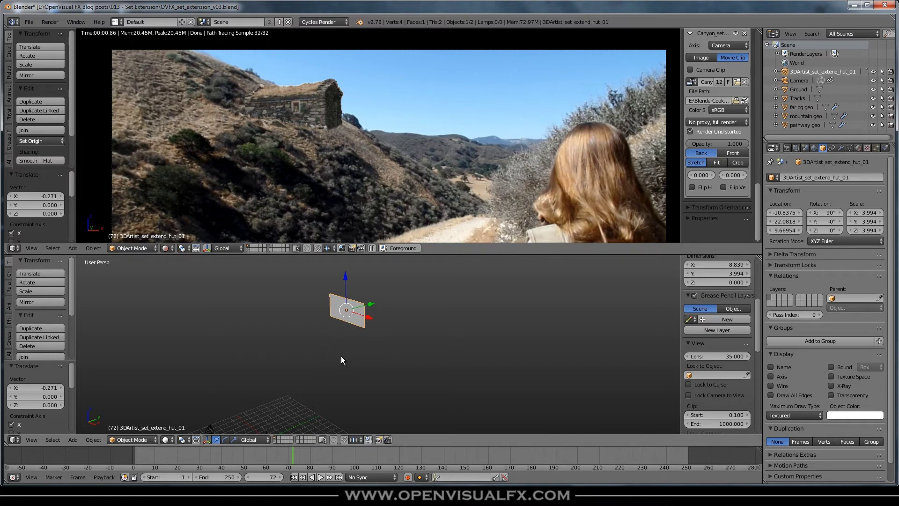
key(shift+s)
click(318, 348)
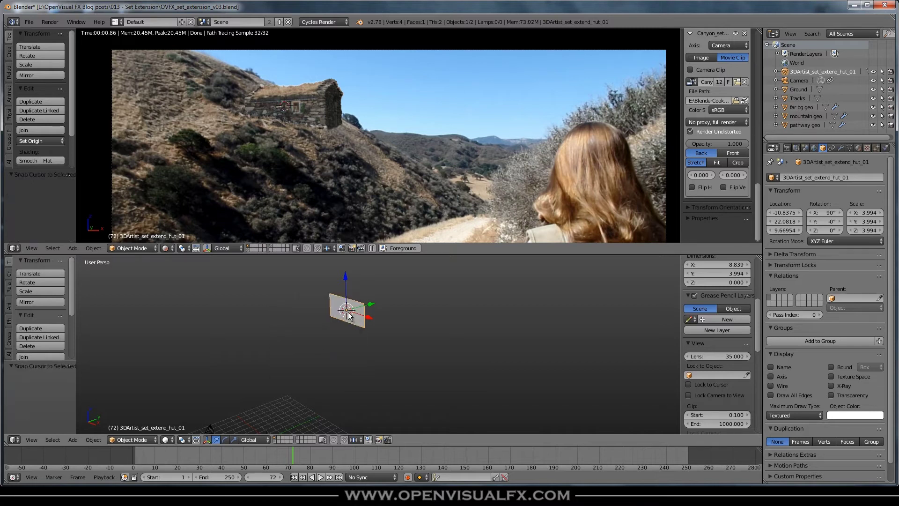
- Import 3DArtist_set_extend_hut_shadow_01.png as an image plane with Premultiplied alpha and an Emission material
key(shift+a)
mouse_move(392, 333)
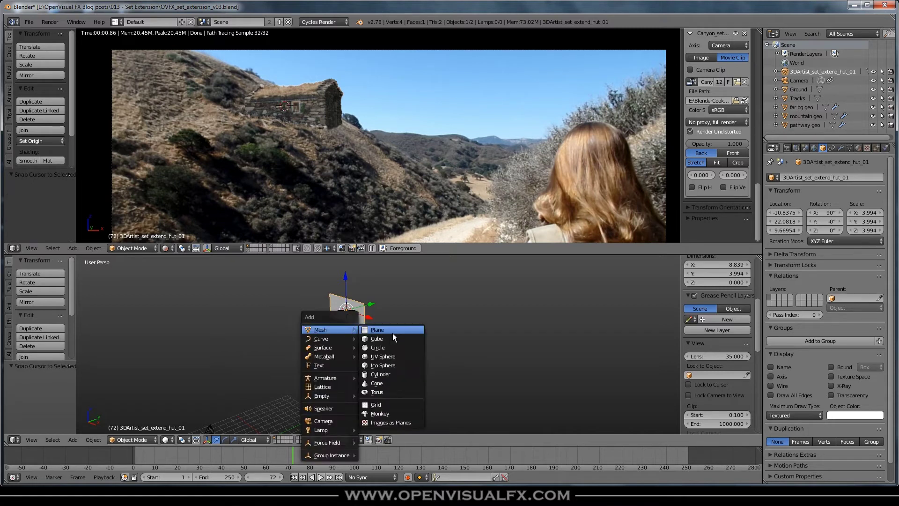
click(395, 422)
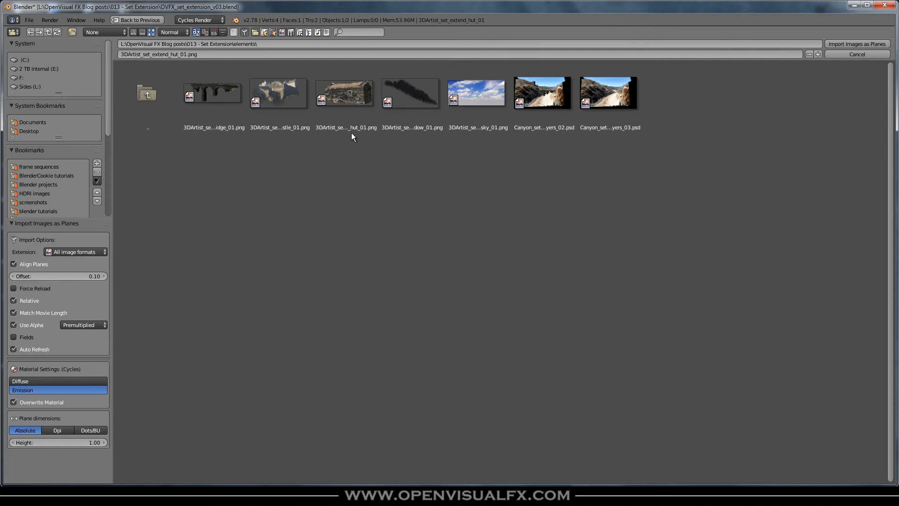
click(397, 97)
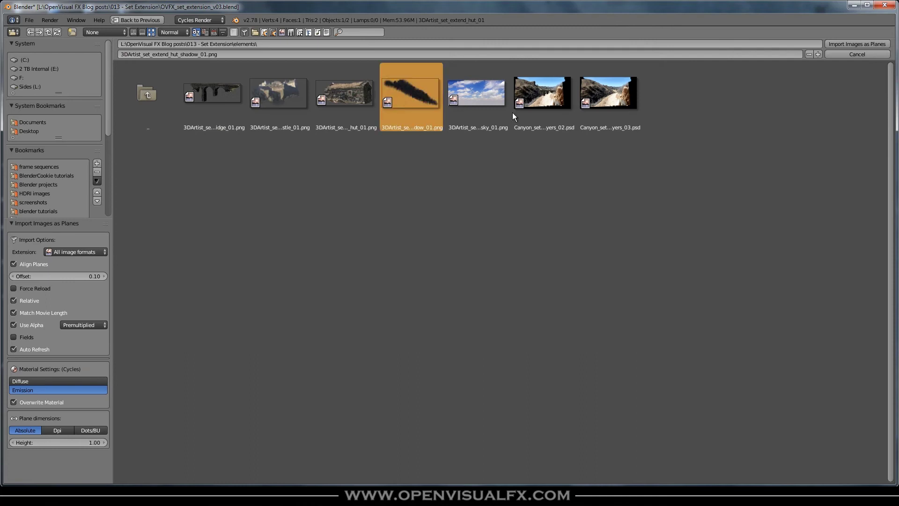
click(857, 43)
- Move the imported hut shadow plane about 4.73 along X, beside the hut
key(g)
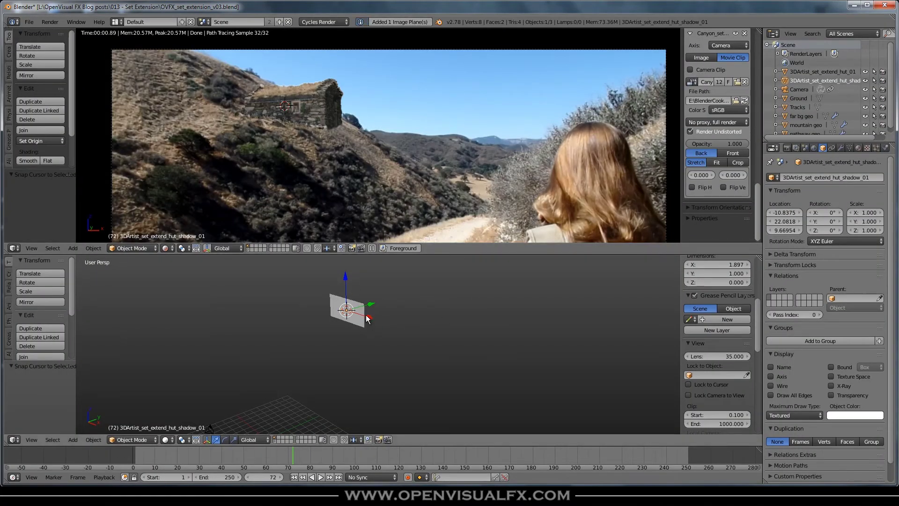
key(x)
click(384, 323)
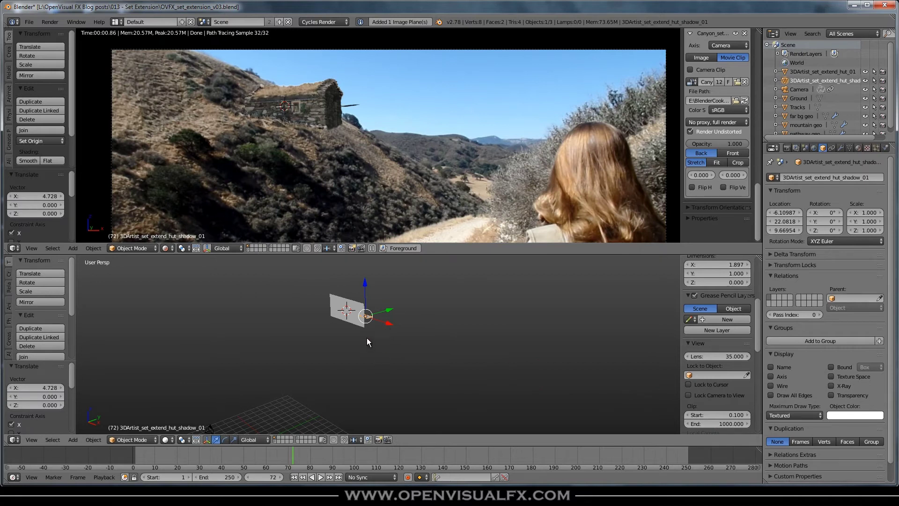
- Rotate the hut shadow plane 90° around the X axis and scale it up to about 2.55
text(rx90)
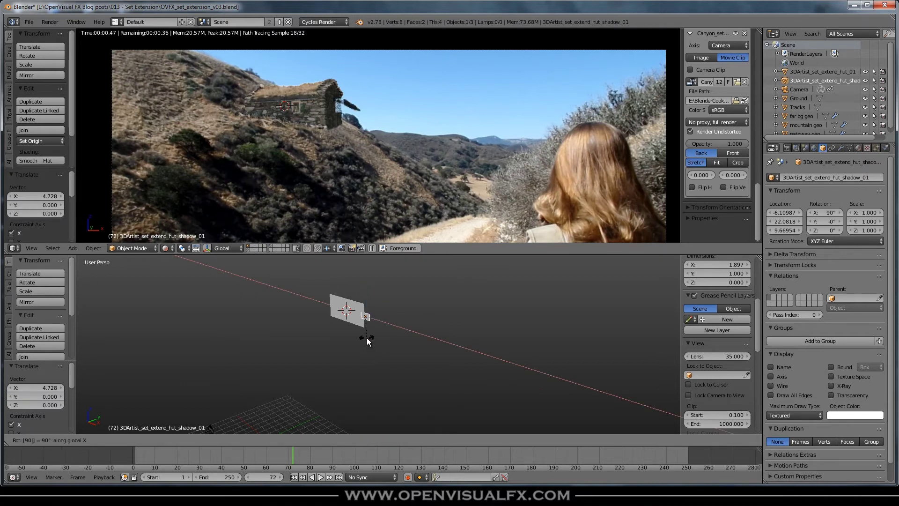
key(Return)
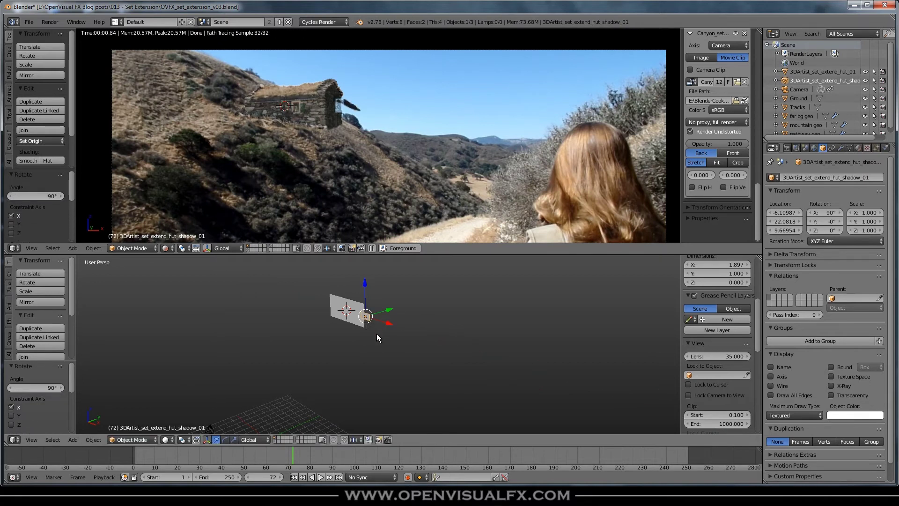
key(s)
click(409, 342)
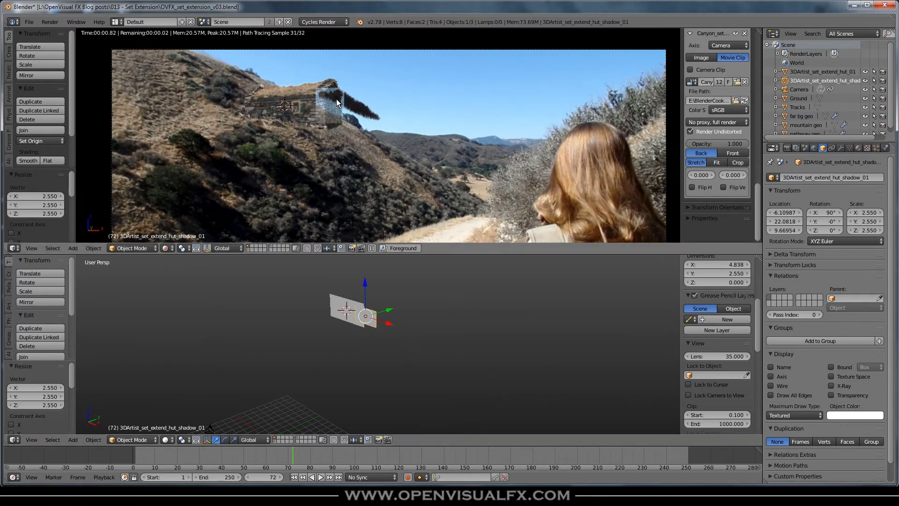
- Lower the hut shadow plane about 2.26 along Z and shift it about 0.22 along X against the hut's base
scroll(335, 99, up, 2)
scroll(378, 316, up, 4)
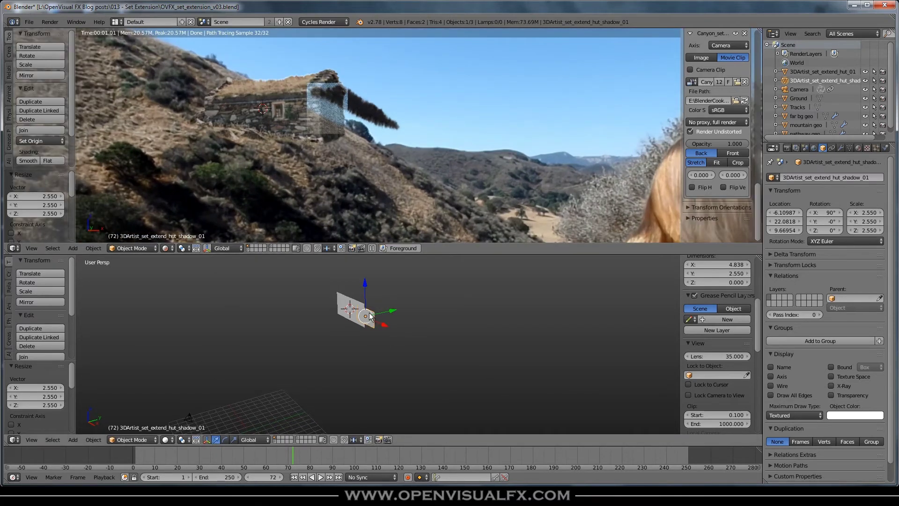
drag(385, 324, 376, 323)
drag(353, 295, 361, 349)
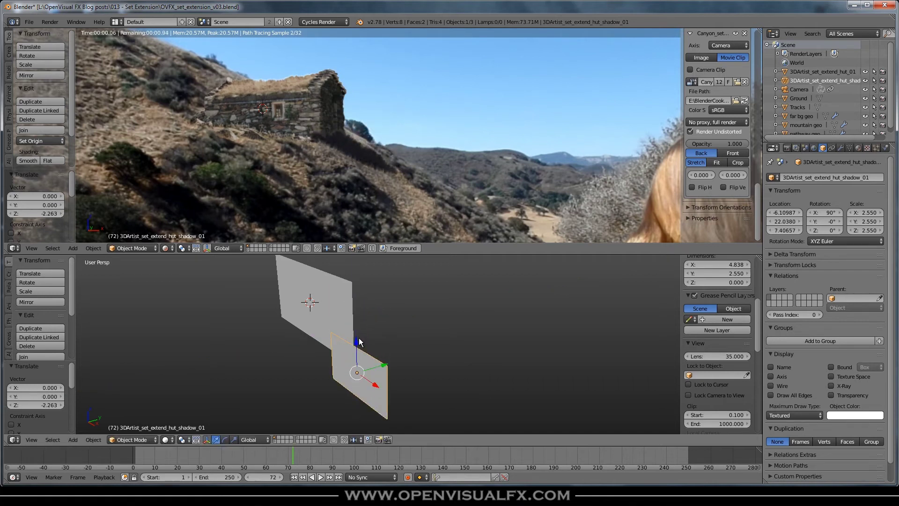
shift+middle_drag(319, 353, 338, 336)
drag(382, 347, 421, 355)
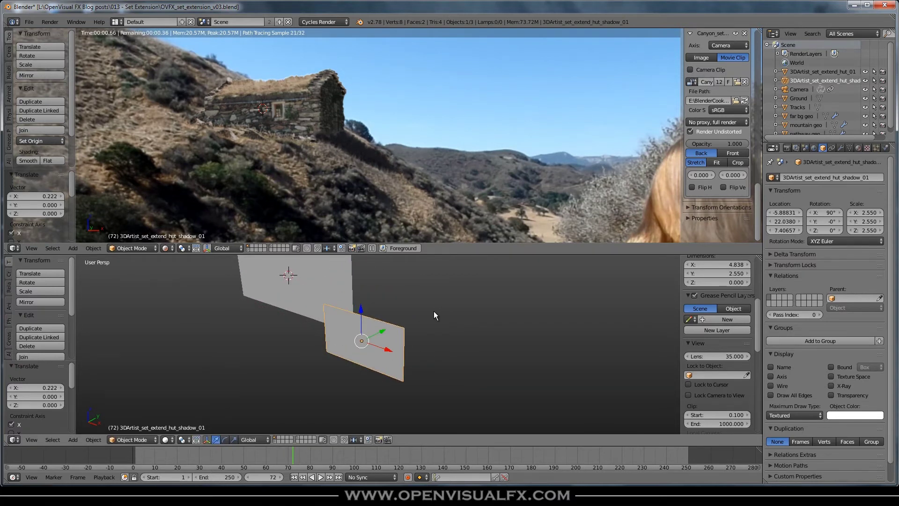
- Rotate the hut shadow plane about 1.85° around the Y axis and lower it about 0.19 along Z
key(r)
key(y)
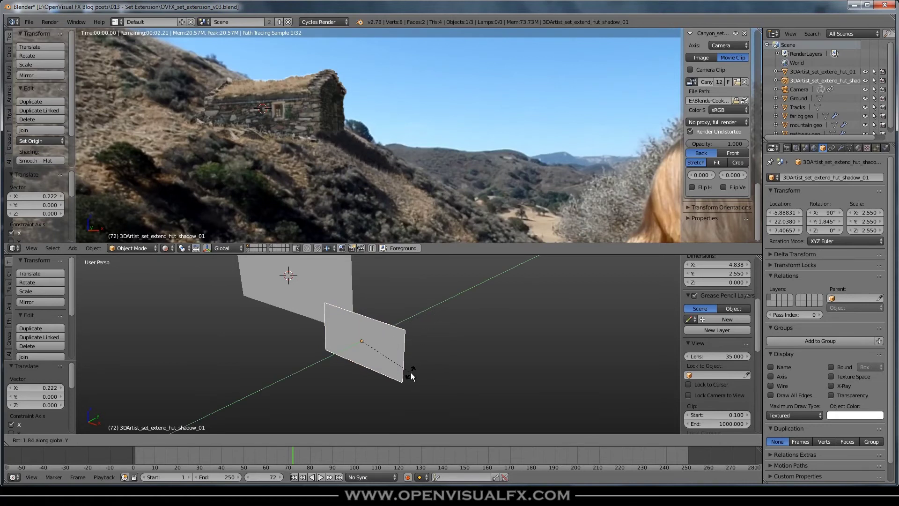
click(408, 374)
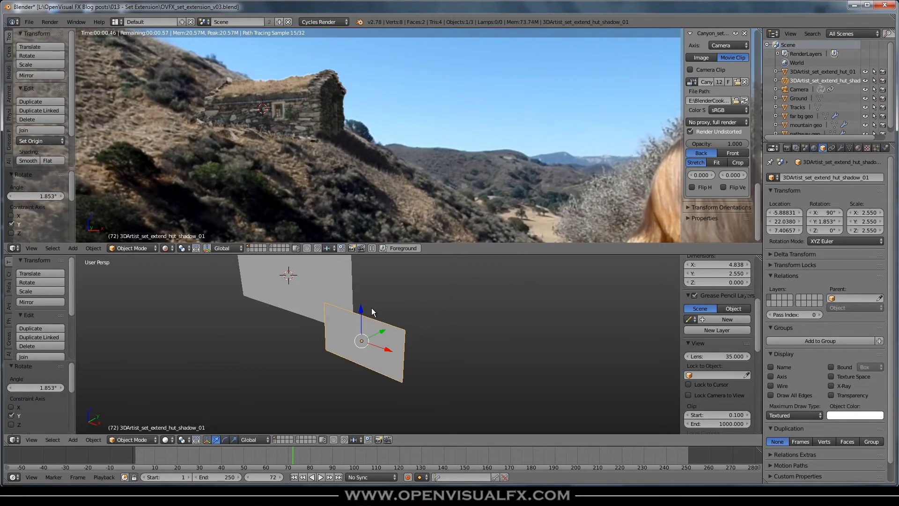
key(g)
key(z)
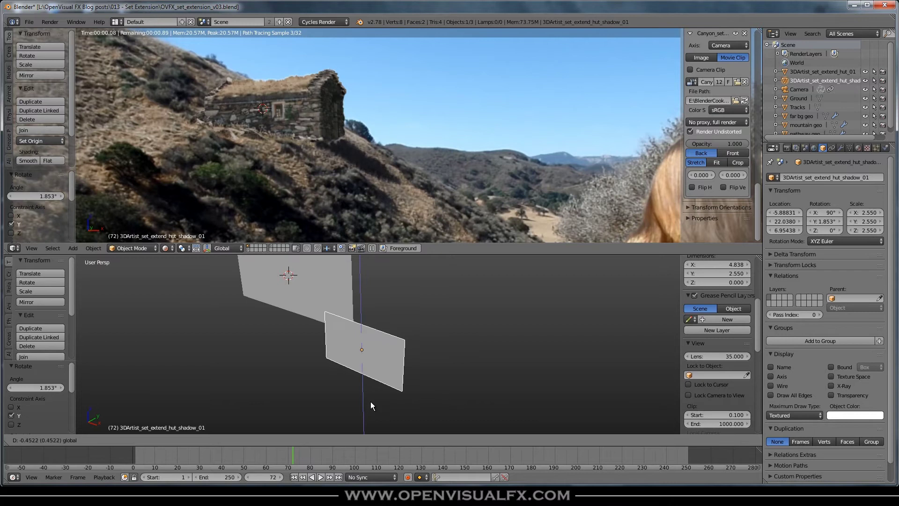
click(372, 348)
- Nudge the hut shadow plane about -0.004 along X to line it up with the hut's corner
scroll(349, 139, up, 2)
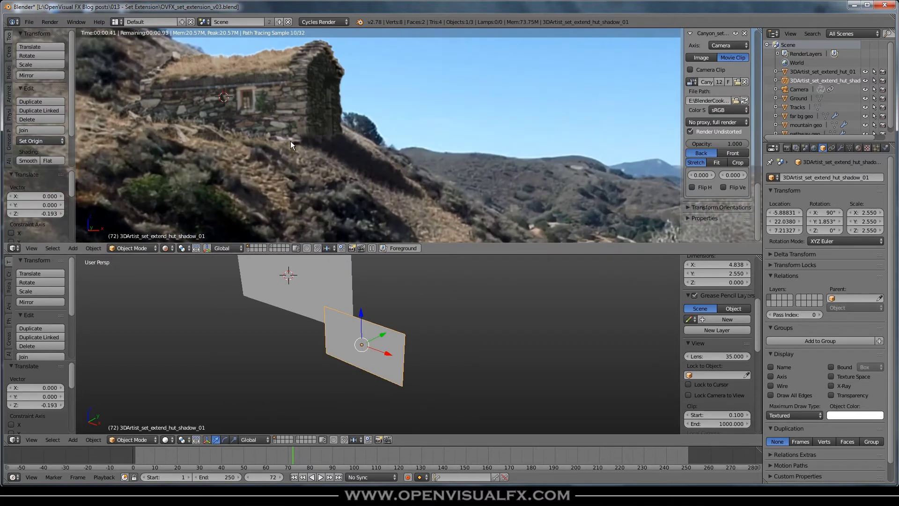
scroll(307, 144, up, 2)
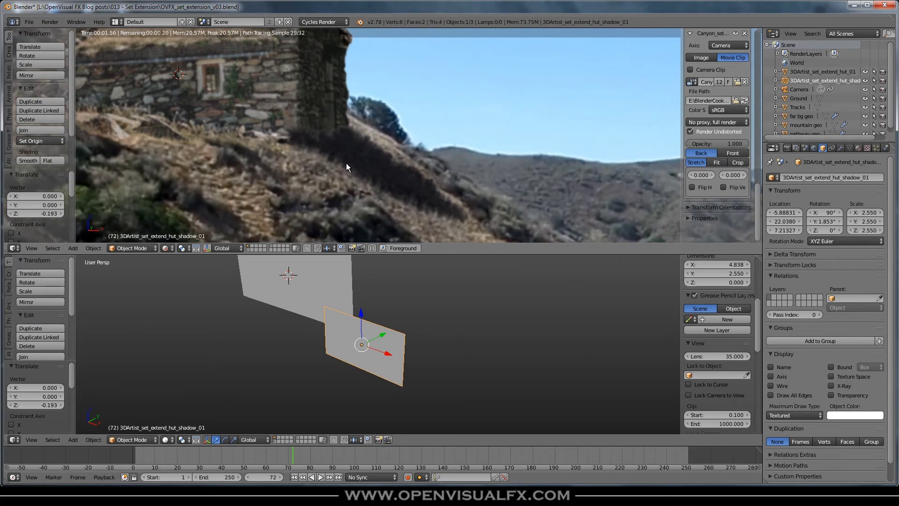
key(g)
key(x)
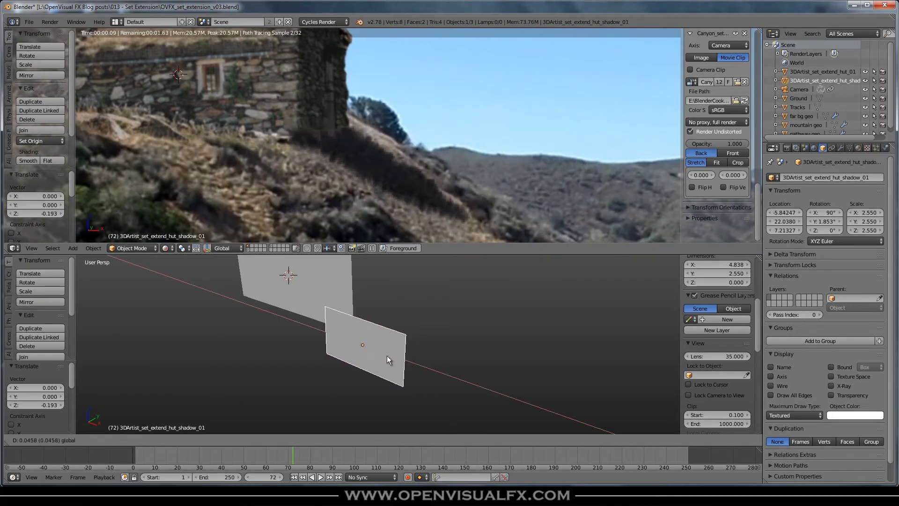
click(380, 353)
scroll(305, 94, down, 3)
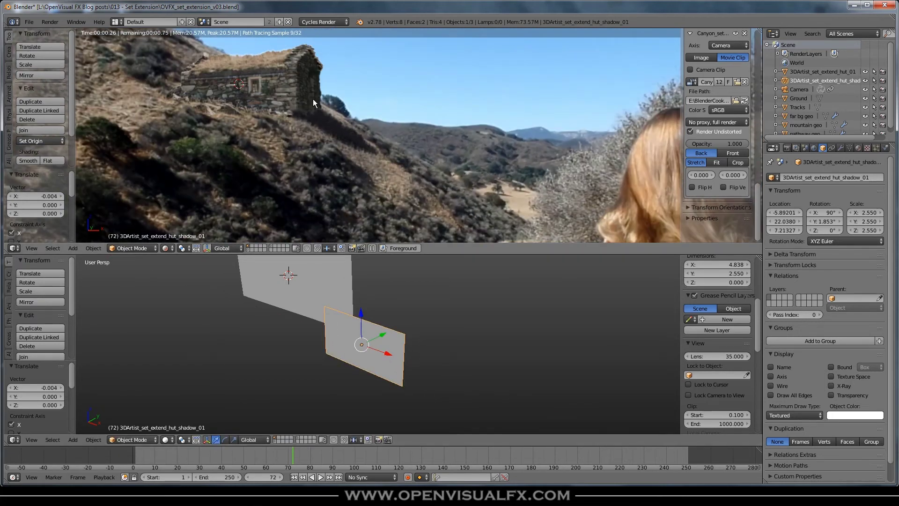
scroll(394, 128, down, 3)
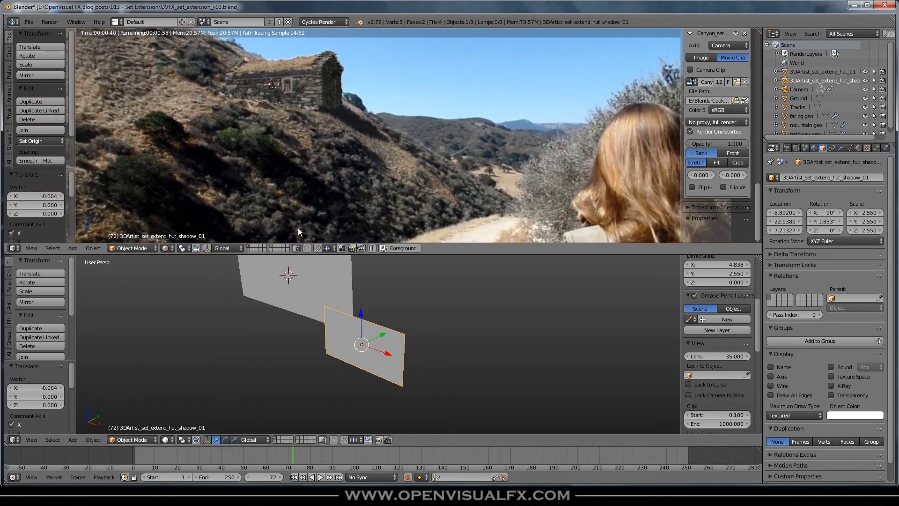
- Import 3DArtist_set_extend_bridge_01.png as an image plane with Premultiplied alpha and an Emission material
scroll(375, 309, down, 4)
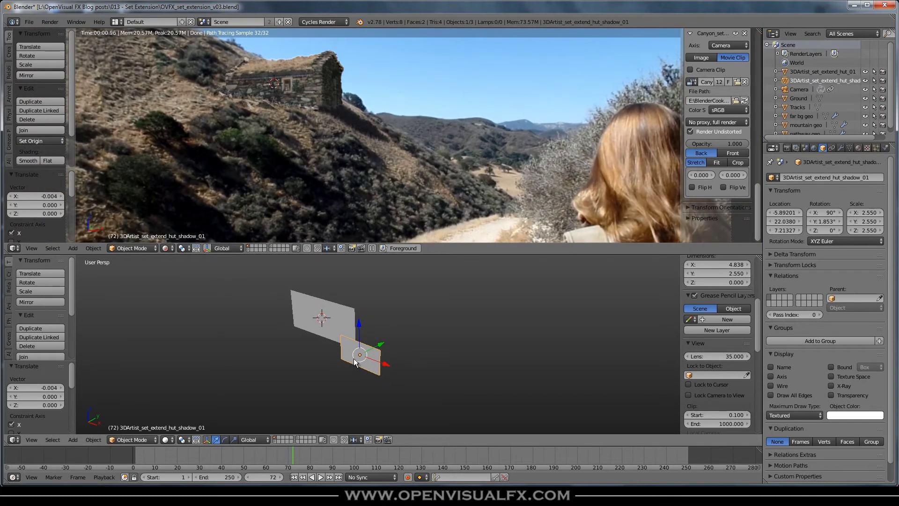
scroll(395, 131, down, 3)
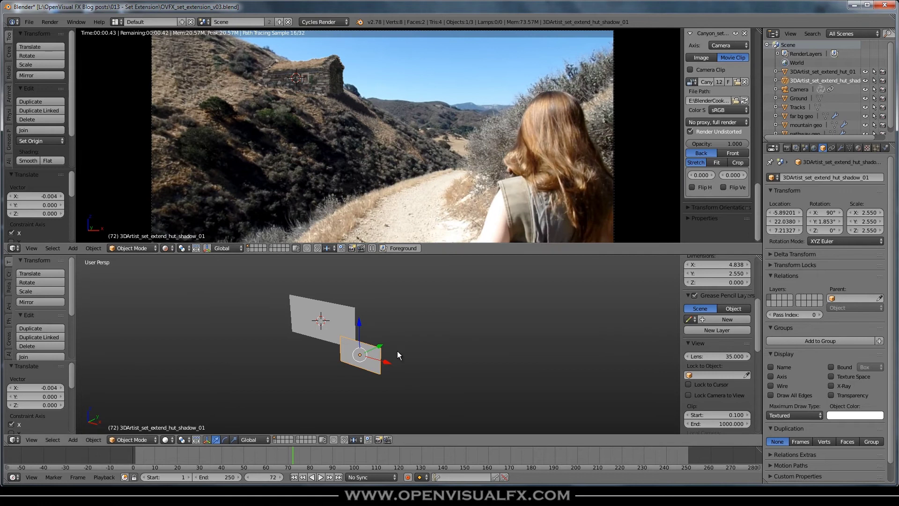
scroll(396, 350, down, 5)
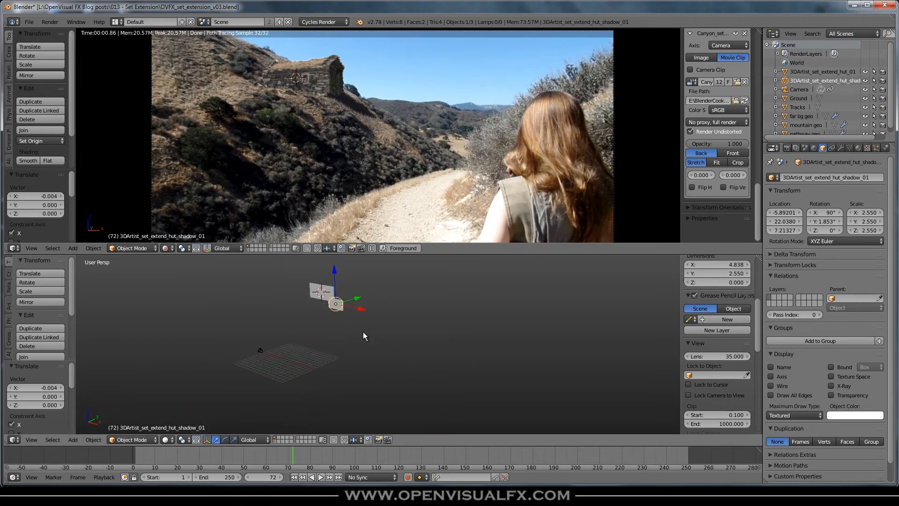
key(shift+a)
mouse_move(358, 355)
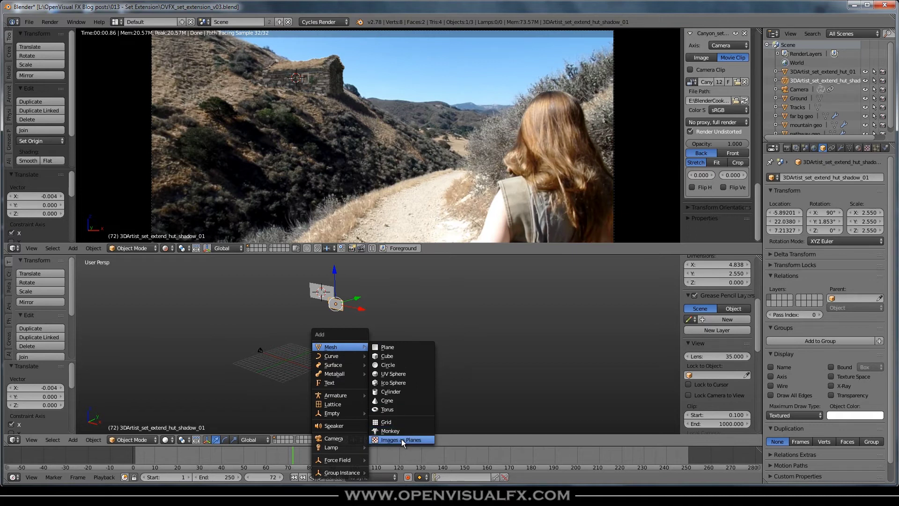
click(400, 439)
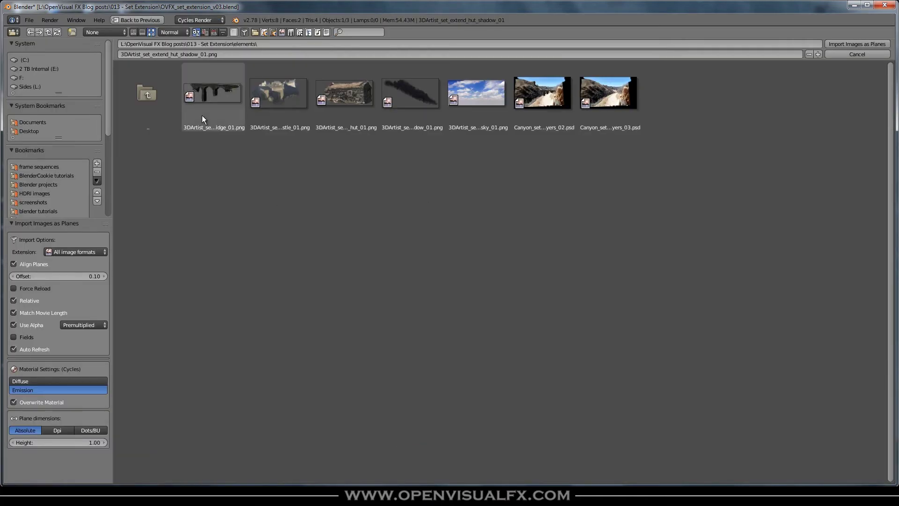
click(215, 95)
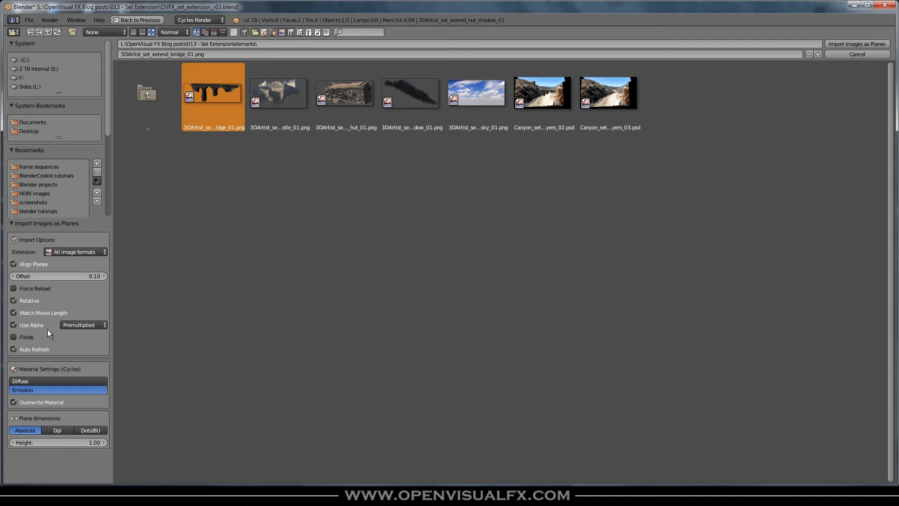
click(857, 44)
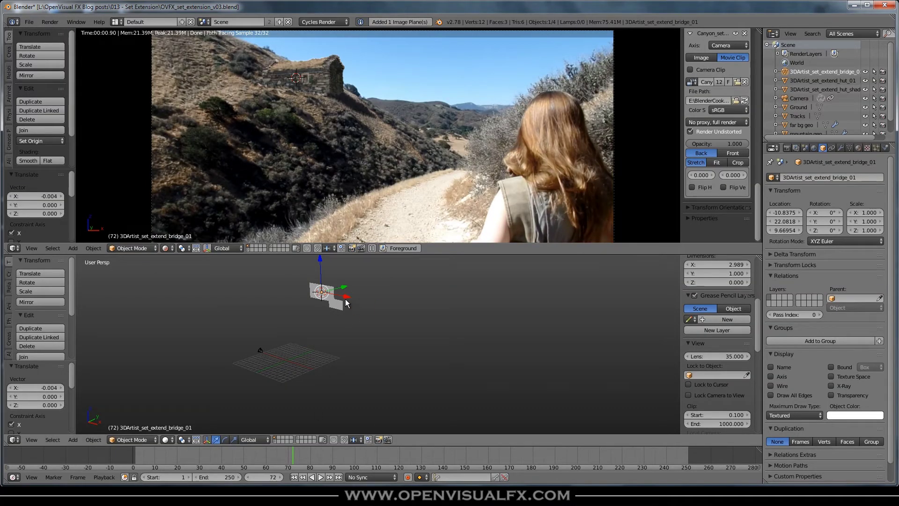
- Rotate the bridge plane 90° around the X axis and move it about 13.83 along X
text(rx90)
key(Return)
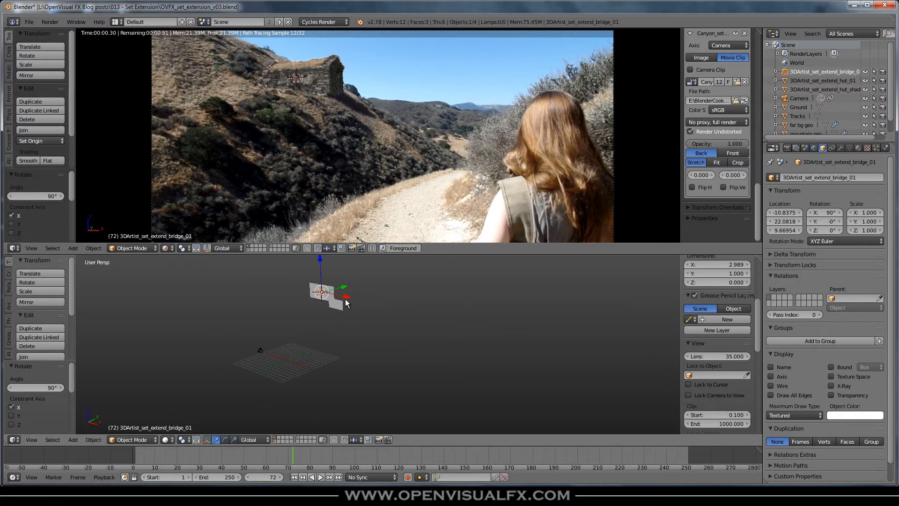
key(g)
key(x)
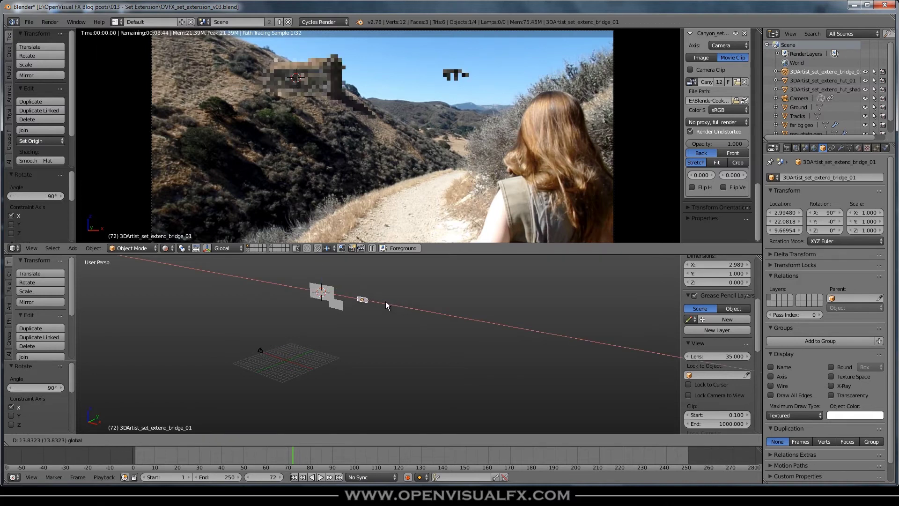
click(374, 305)
- Move the bridge plane about -6.05 along Y, in front of the hut planes
middle_drag(398, 323, 346, 330)
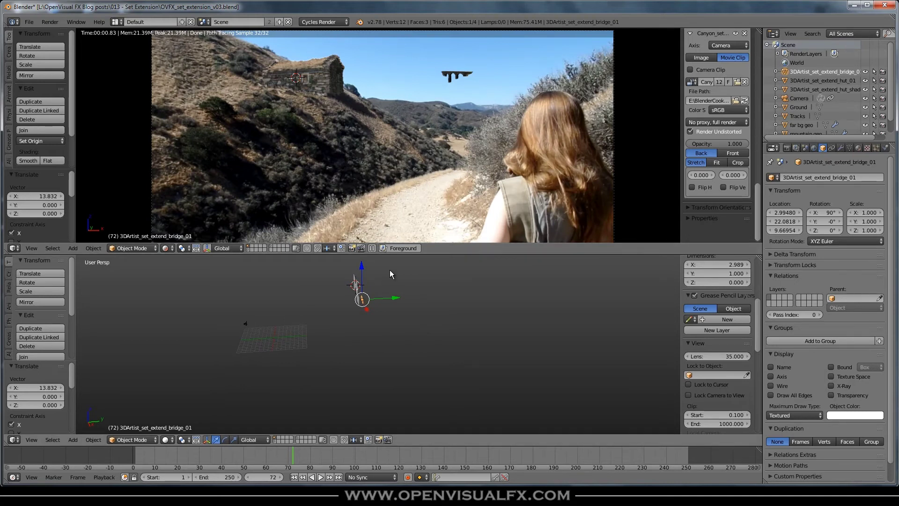
drag(397, 300, 371, 299)
middle_drag(371, 298, 291, 357)
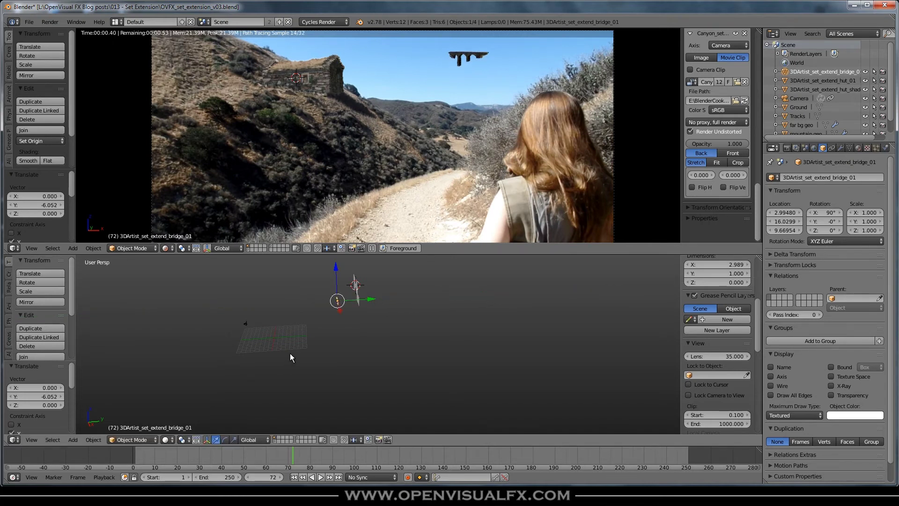
- Scale the bridge plane up to about 4.09 and move it to about X -0.4 and Z 3.6, across the canyon
middle_drag(369, 347, 365, 341)
key(s)
click(442, 359)
drag(336, 263, 340, 287)
mouse_move(367, 327)
mouse_down()
mouse_move(349, 325)
mouse_move(360, 333)
mouse_up()
key(s)
click(396, 338)
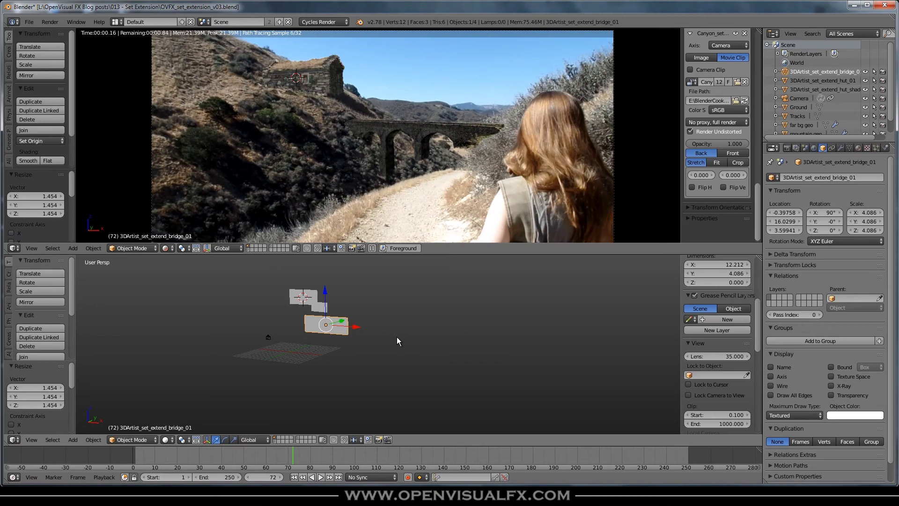
- Bring the bridge plane to about 15.38 on Y and lower it about 1.22 along Z
middle_drag(381, 337, 336, 319)
drag(336, 320, 304, 344)
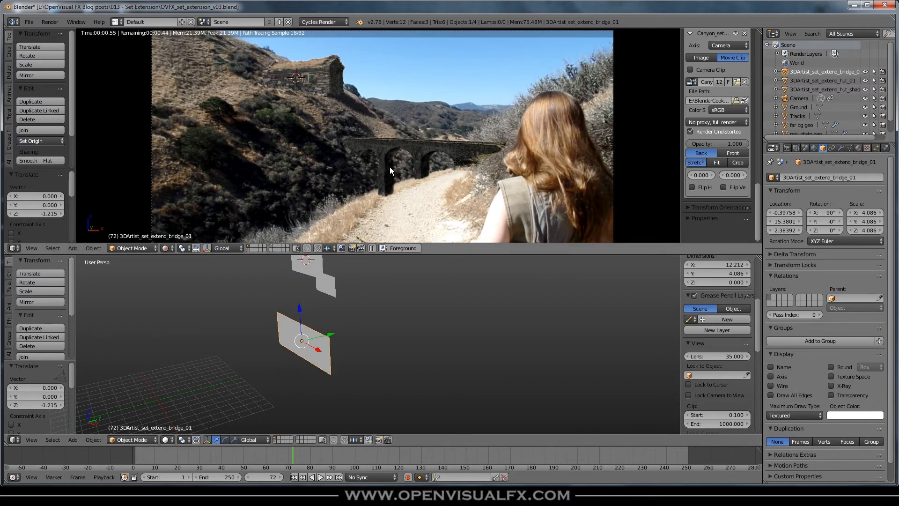
scroll(410, 168, up, 2)
shift+middle_drag(411, 168, 389, 154)
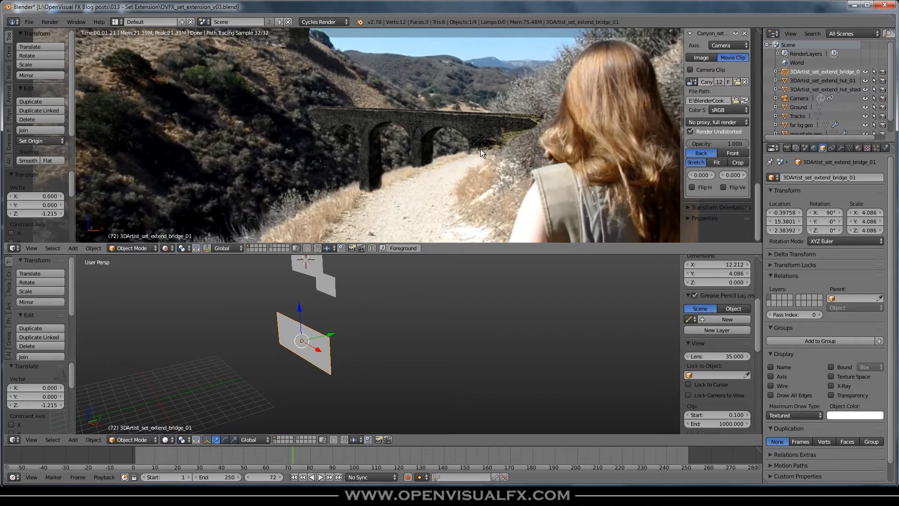
- Check the bridge's placement against the footage at frame 1 and at frame 250
scroll(458, 156, down, 1)
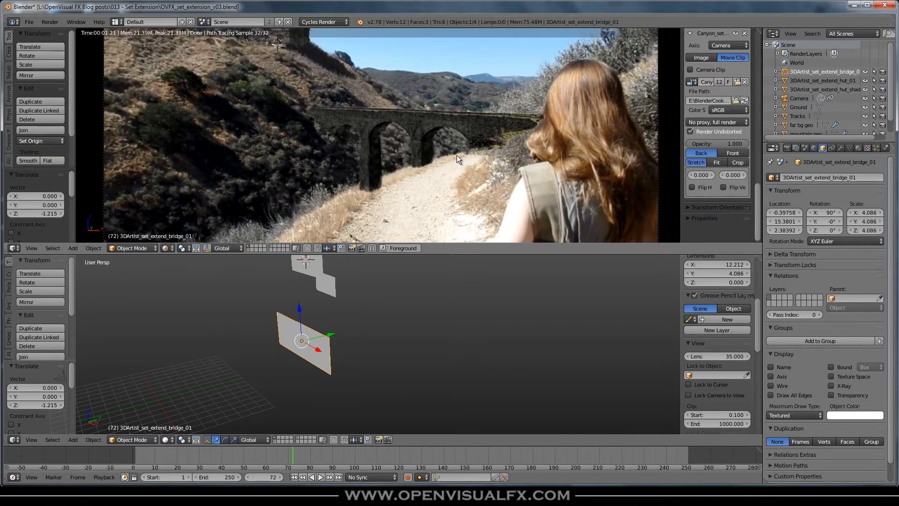
shift+middle_drag(455, 148, 471, 91)
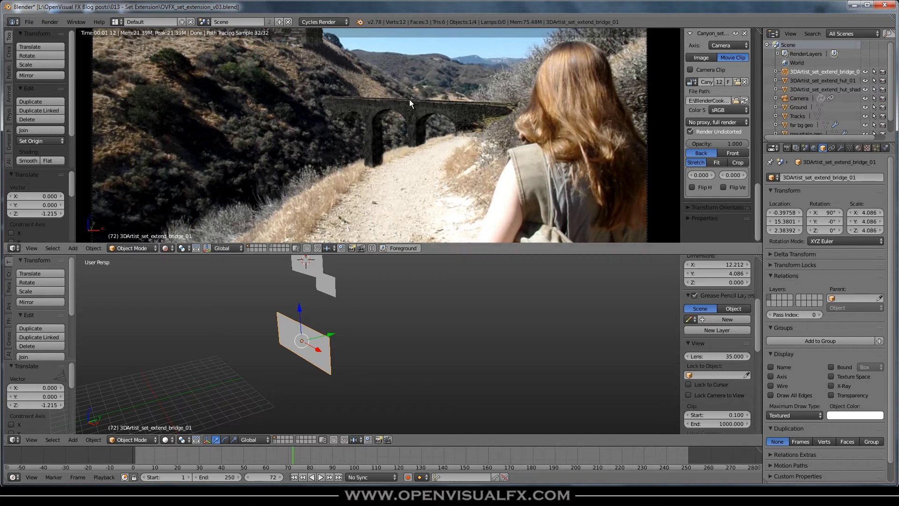
scroll(410, 101, down, 1)
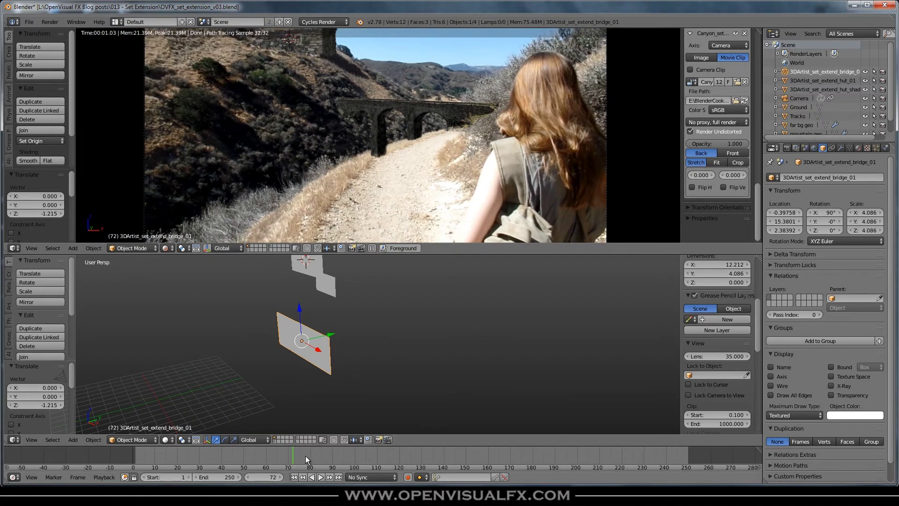
drag(305, 456, 92, 453)
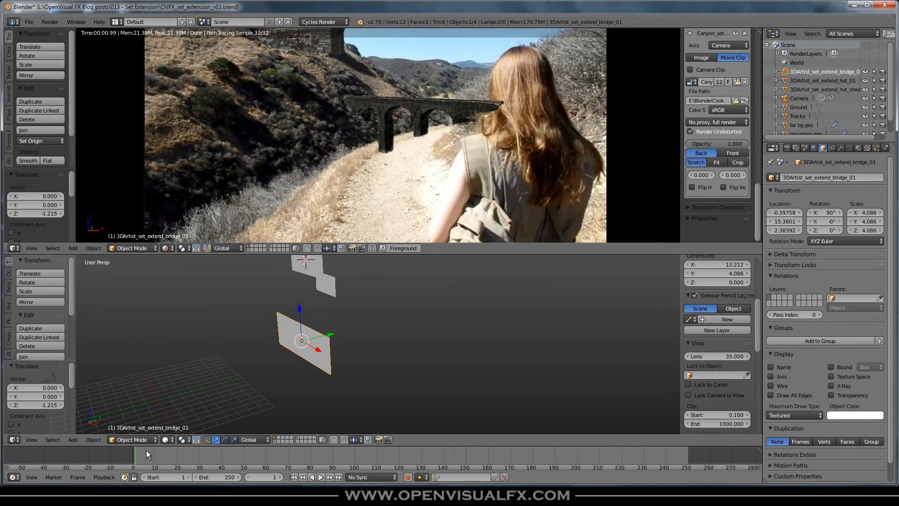
click(341, 477)
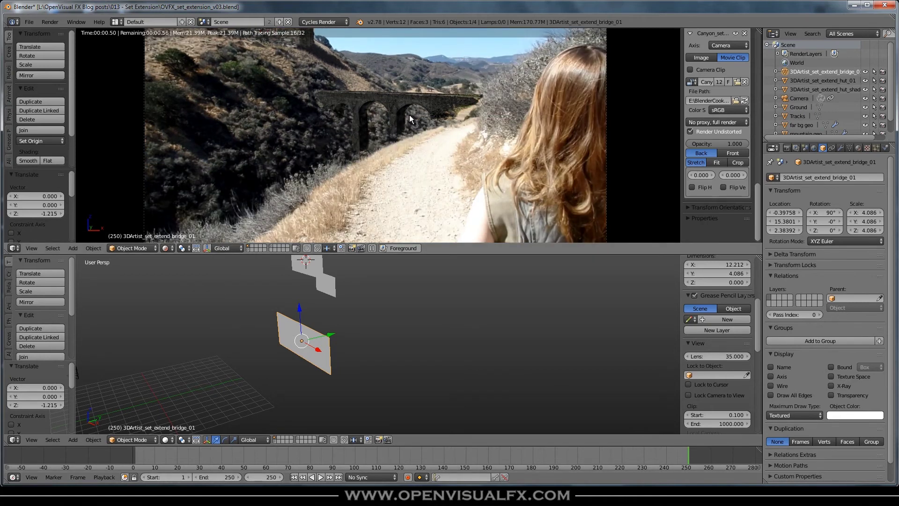
scroll(386, 135, up, 2)
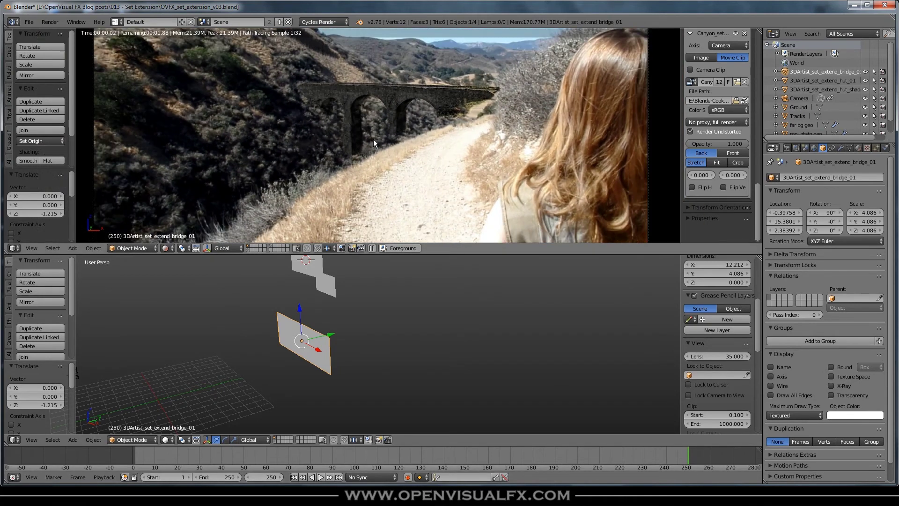
scroll(372, 139, down, 2)
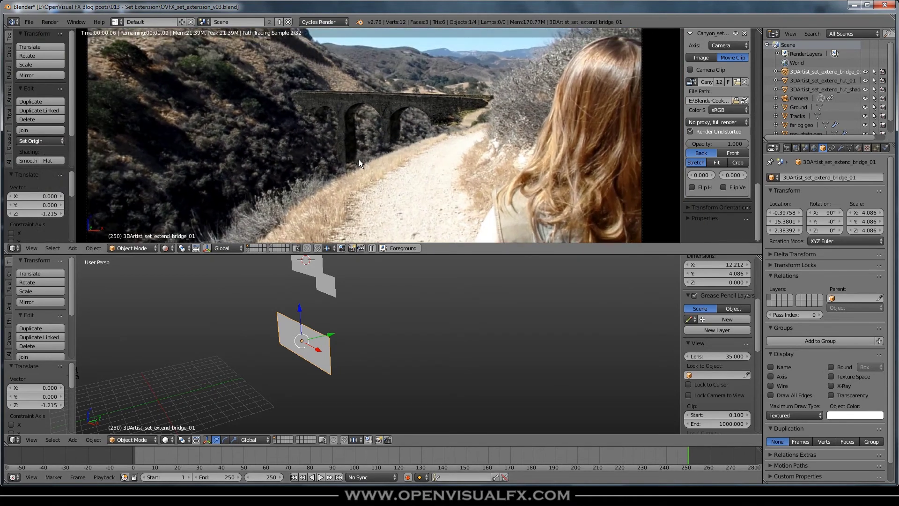
- Scale the bridge plane up to about 5.06 and move it about 1.0 along X
key(s)
click(335, 351)
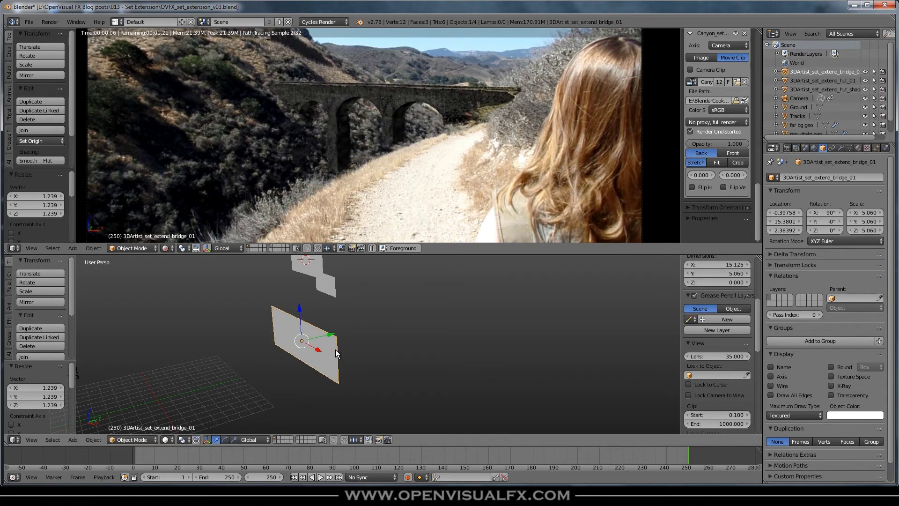
key(g)
key(x)
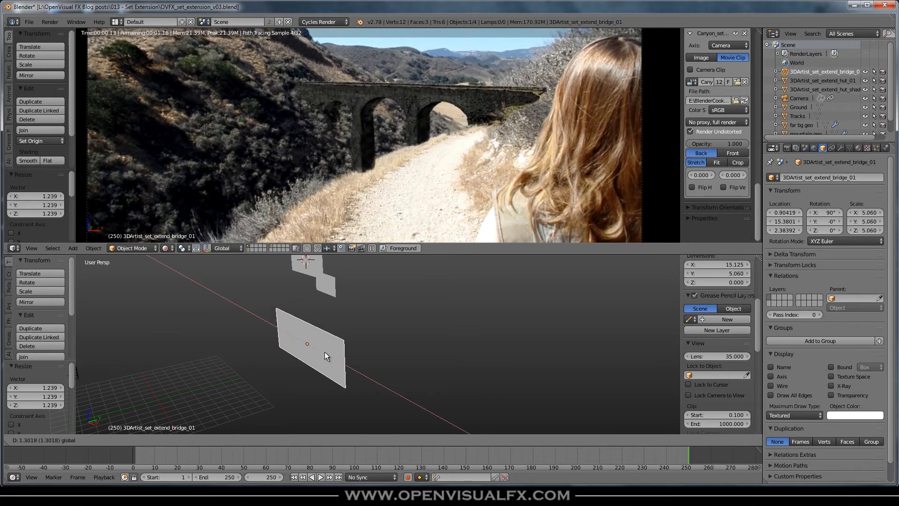
click(310, 348)
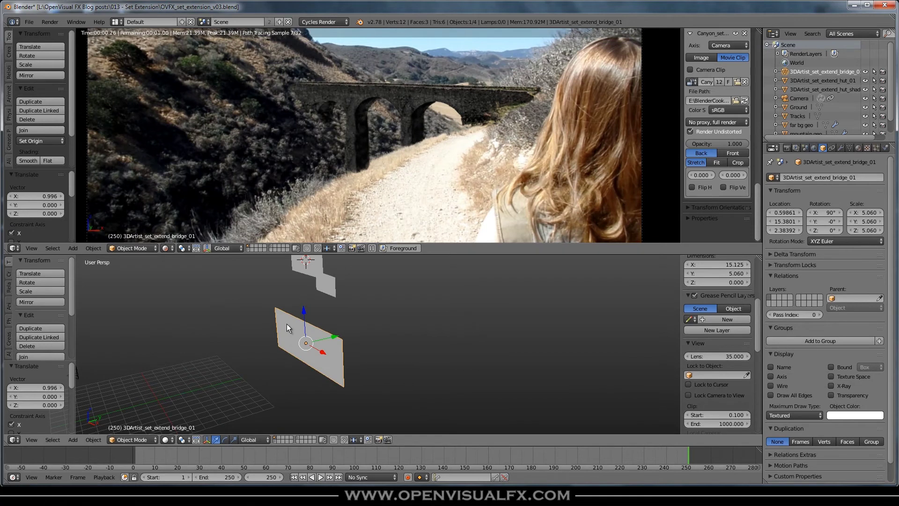
- Lower the bridge plane about 0.4 along Z, to about Z 1.99
drag(302, 315, 345, 344)
right_click(346, 344)
drag(304, 317, 306, 345)
- Play and scrub through the footage in the camera view to check how well the bridge sticks to the canyon
scroll(448, 172, down, 2)
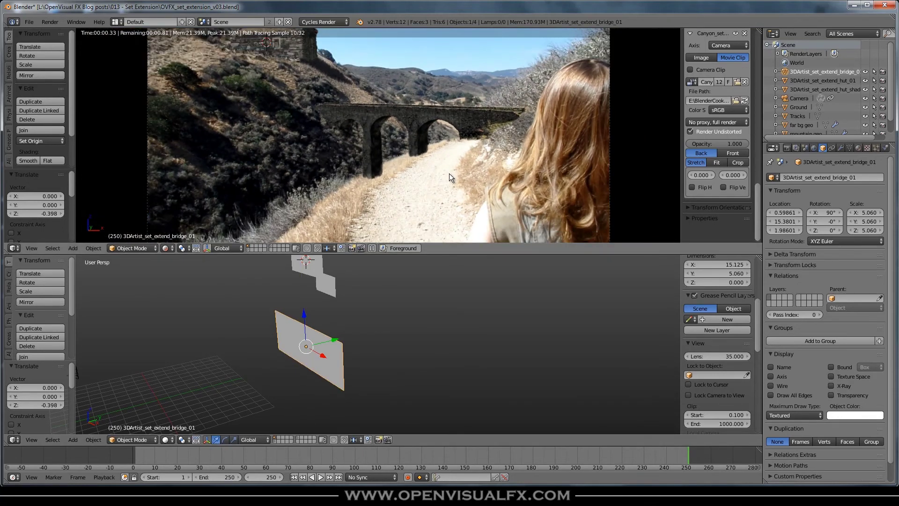
shift+middle_drag(483, 236, 477, 206)
key(shift+alt+a)
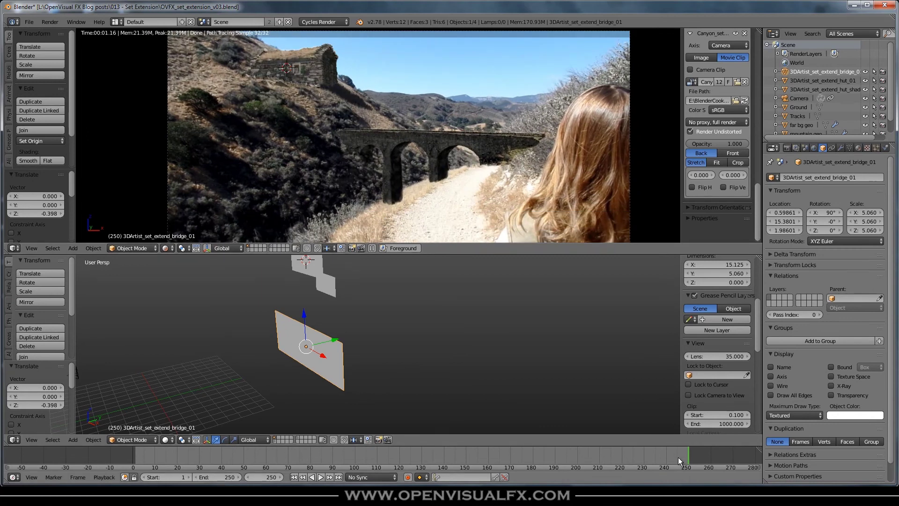
click(471, 459)
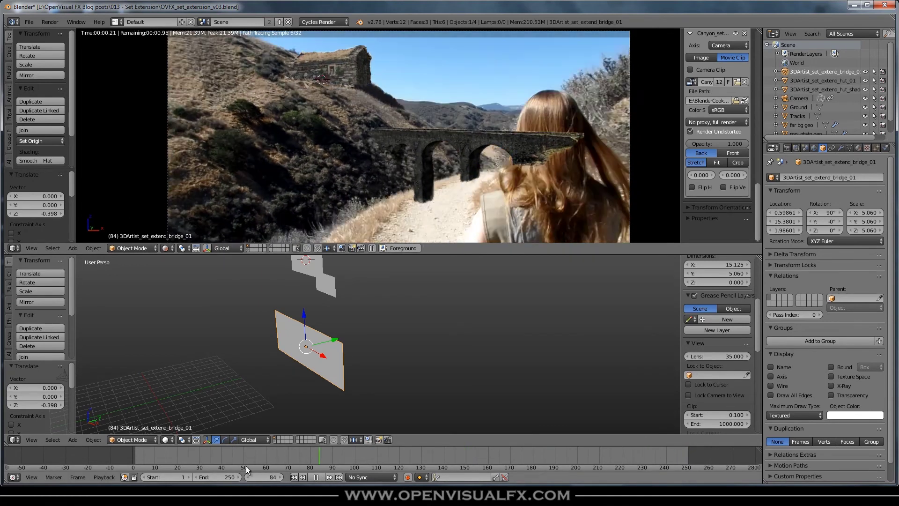
click(164, 454)
drag(131, 466, 566, 465)
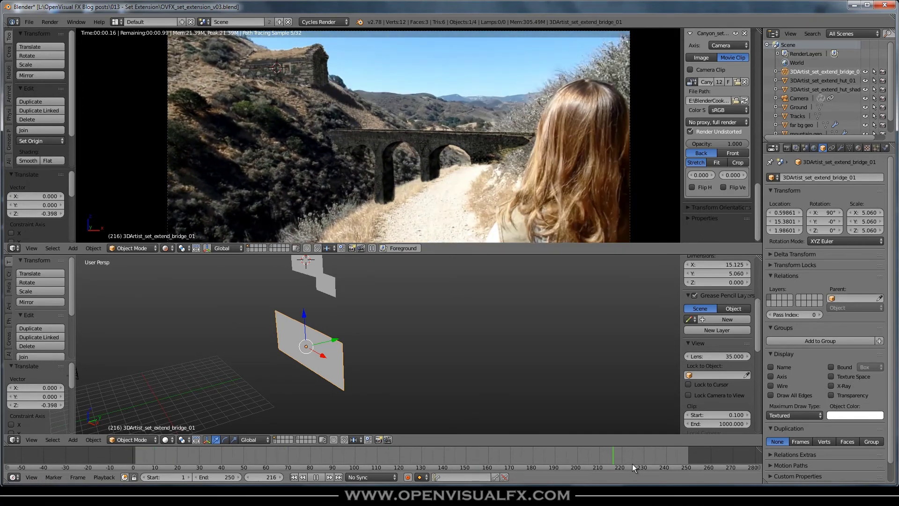
click(548, 467)
drag(113, 457, 633, 457)
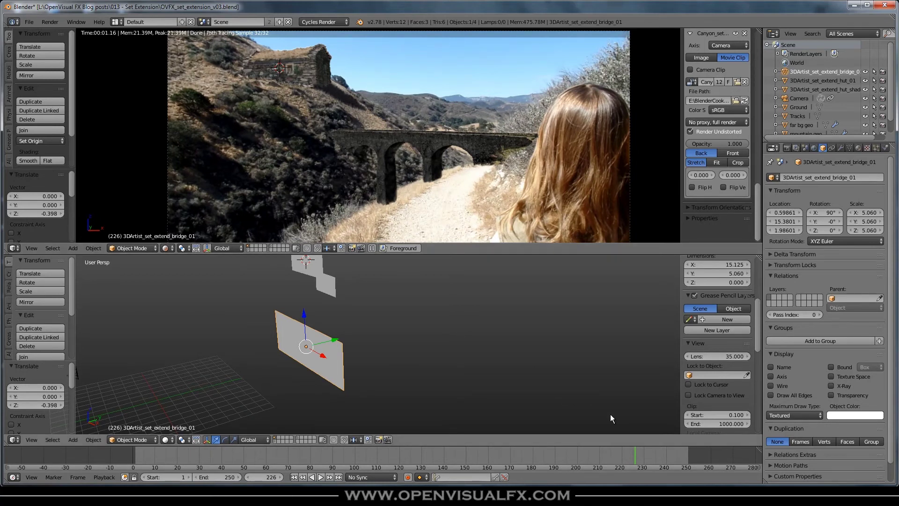
drag(625, 457, 235, 457)
key(alt+a)
click(612, 453)
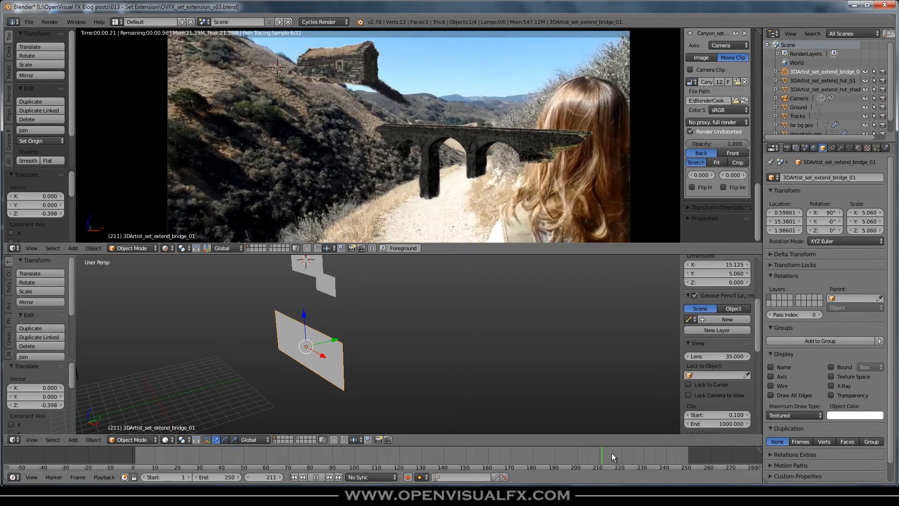
click(681, 451)
drag(682, 451, 590, 456)
key(alt+a)
- Import 3DArtist_set_extend_sky_01.png as an image plane with an emission material
scroll(319, 411, down, 4)
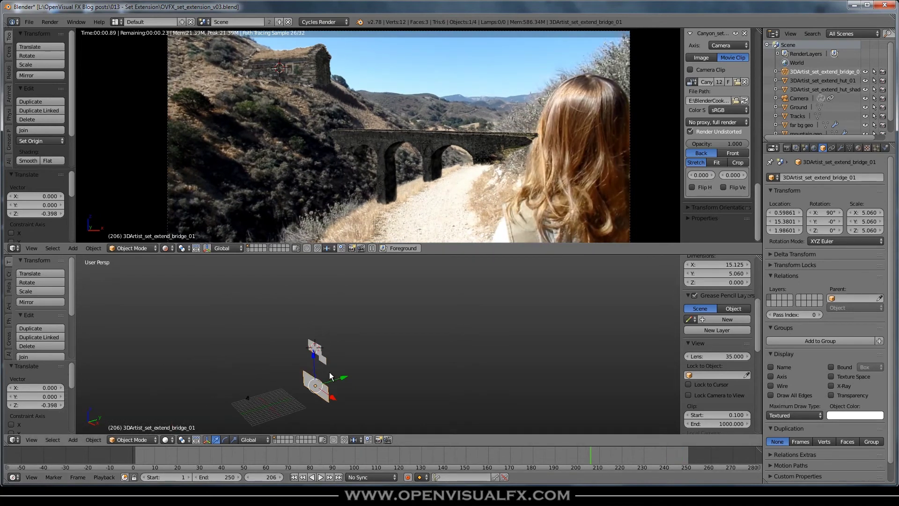
shift+middle_drag(324, 397, 346, 354)
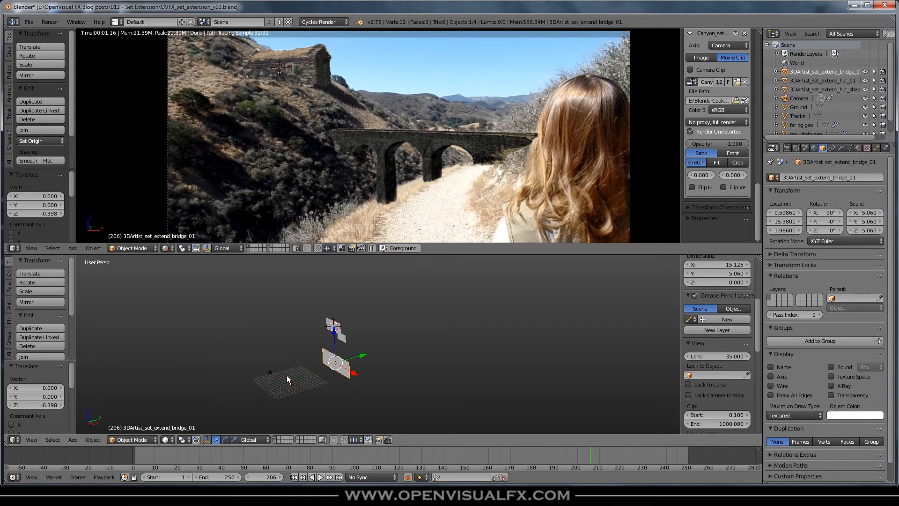
key(shift+a)
mouse_move(275, 347)
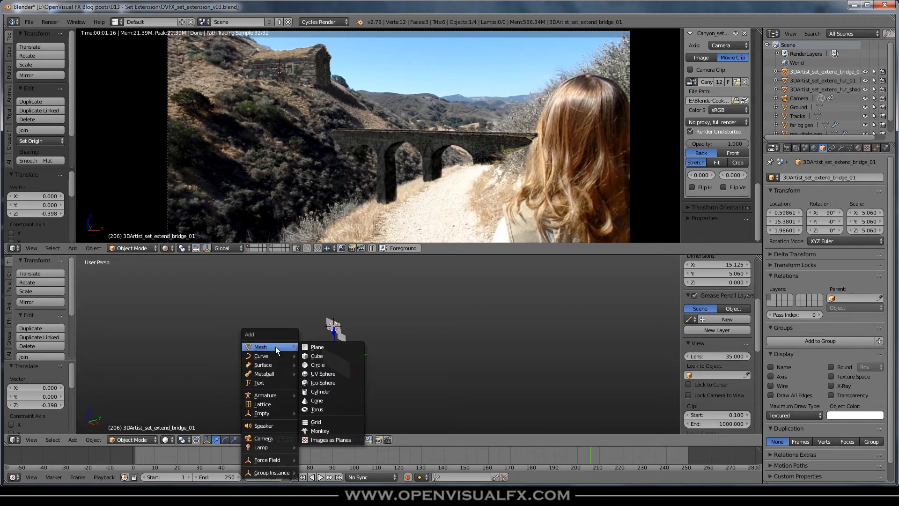
click(318, 439)
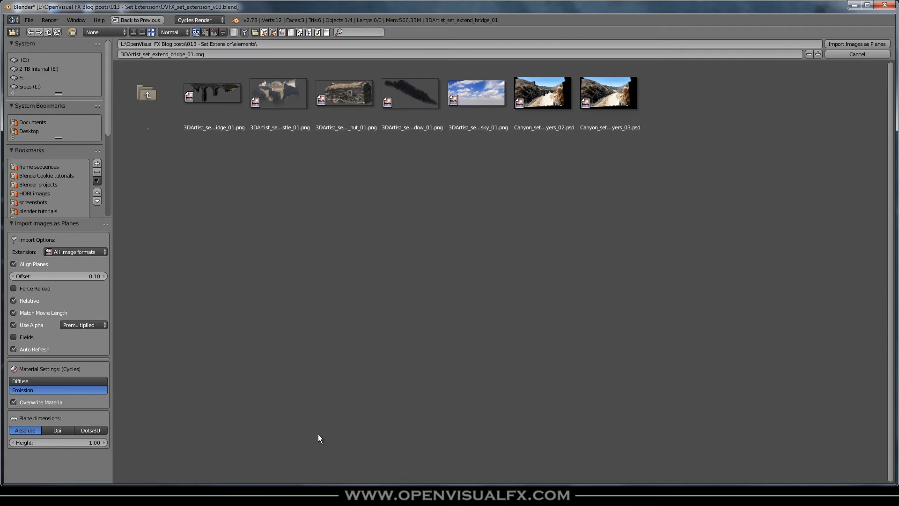
click(474, 91)
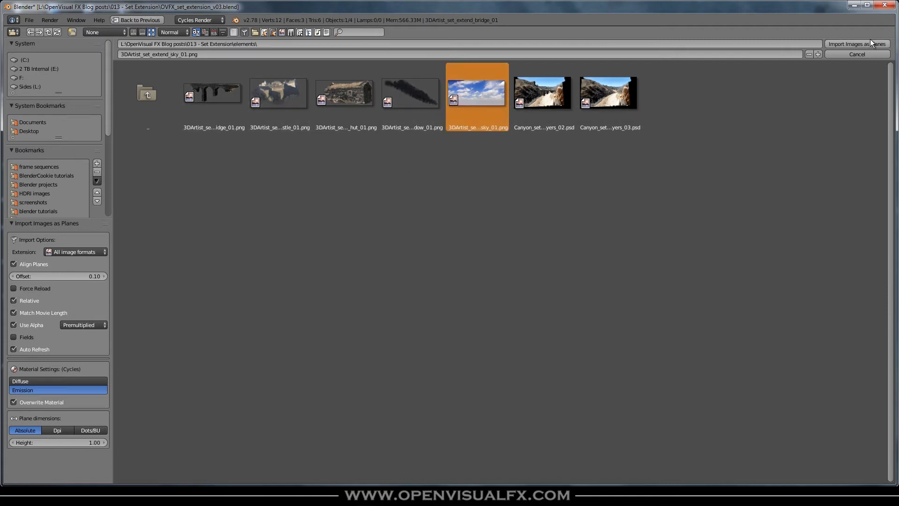
click(871, 44)
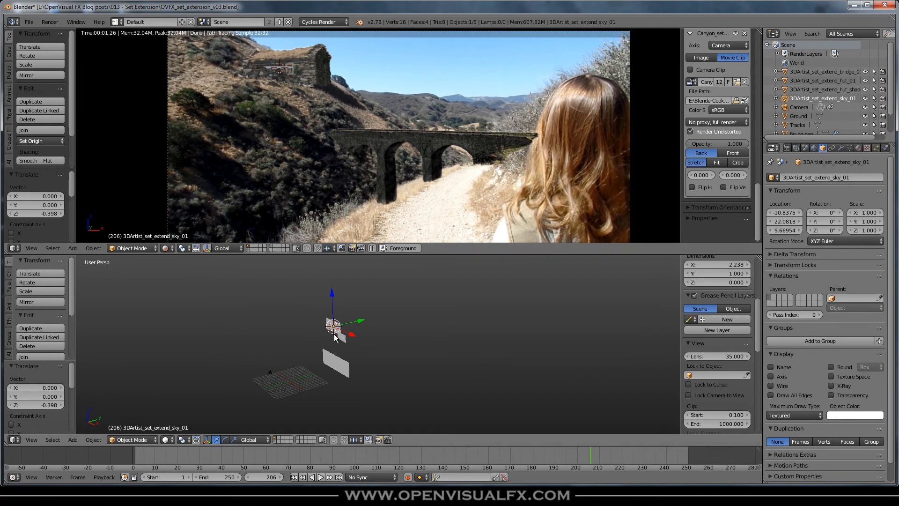
- Rotate the sky plane 90° about X and move it about 16.25 along X
text(rx)
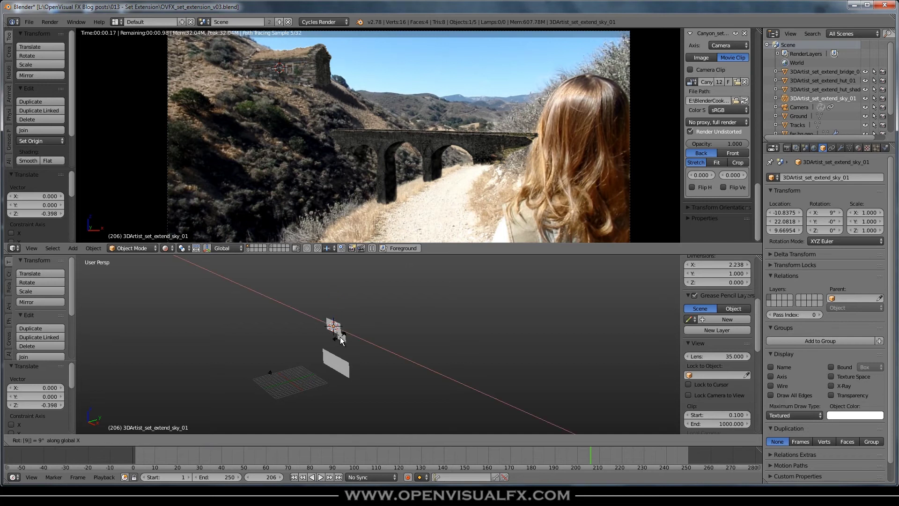
text(0)
key(Return)
key(g)
key(x)
click(380, 349)
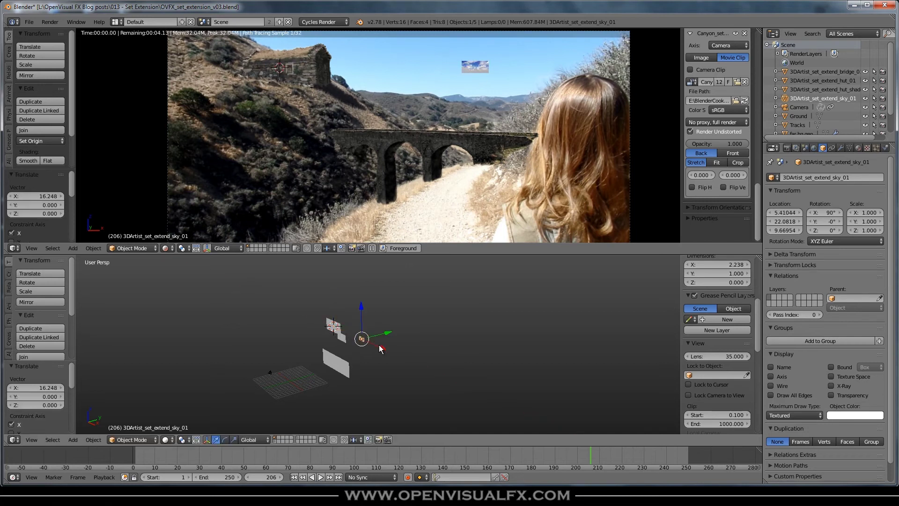
- Scale the sky plane up to about 22.26
key(s)
click(599, 364)
key(s)
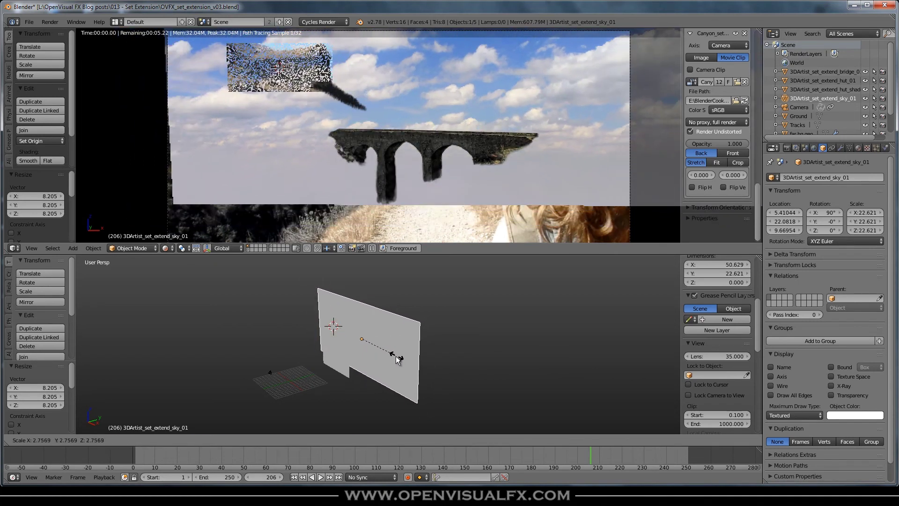
click(400, 357)
- Show the layer holding the canyon geometry alongside the image planes and view the scene from the side
scroll(438, 282, down, 3)
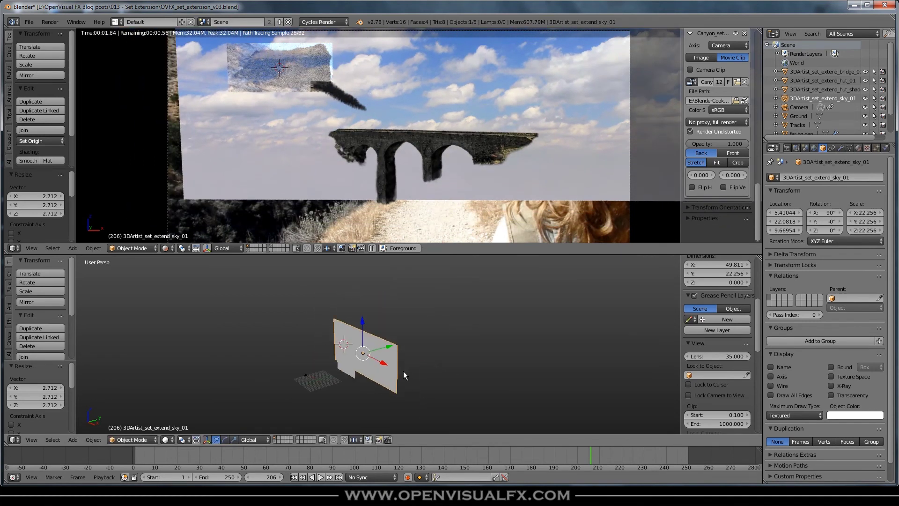
middle_drag(403, 370, 366, 364)
shift+click(274, 442)
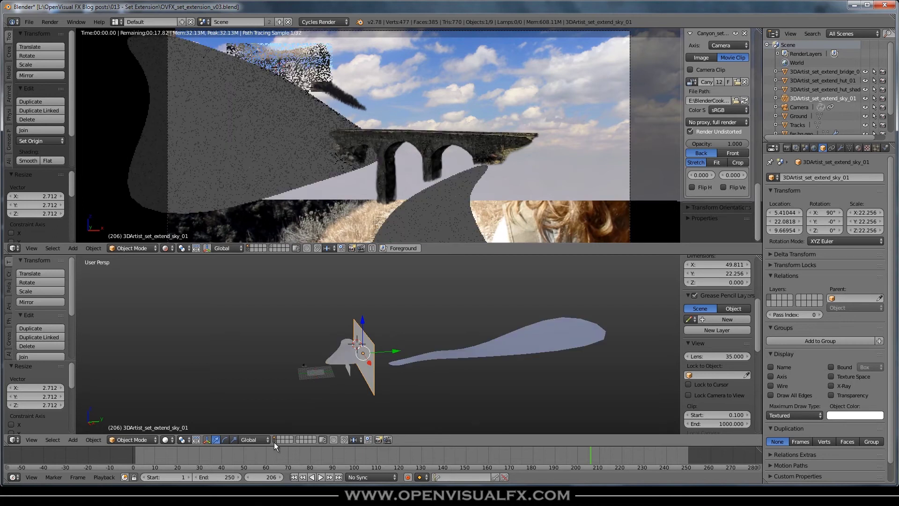
middle_drag(376, 367, 305, 361)
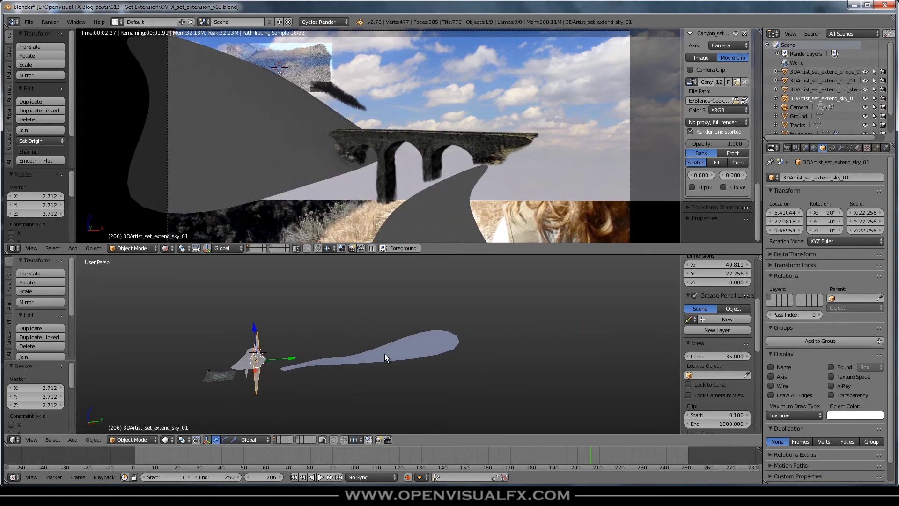
- Move the sky plane behind the far background geometry, to about Y 174.1 and Z 27.5, and scale it up to about 83.4
drag(296, 358, 525, 345)
drag(499, 312, 502, 285)
key(s)
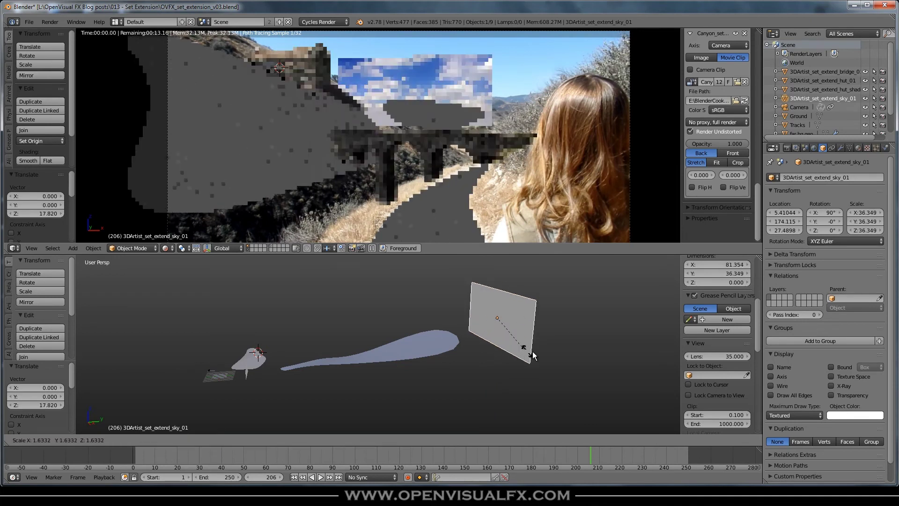
click(583, 366)
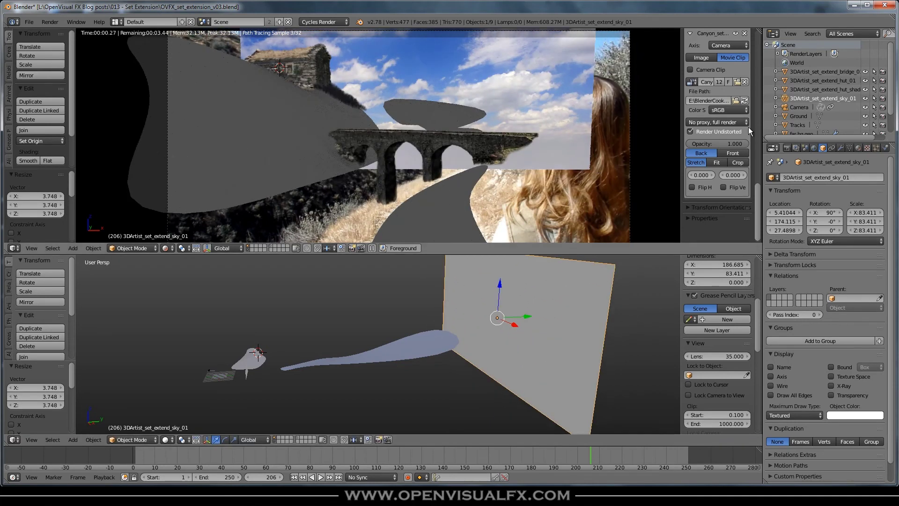
- Display the camera's background movie clip in front of the scene at about 0.534 opacity
click(732, 153)
drag(737, 143, 712, 146)
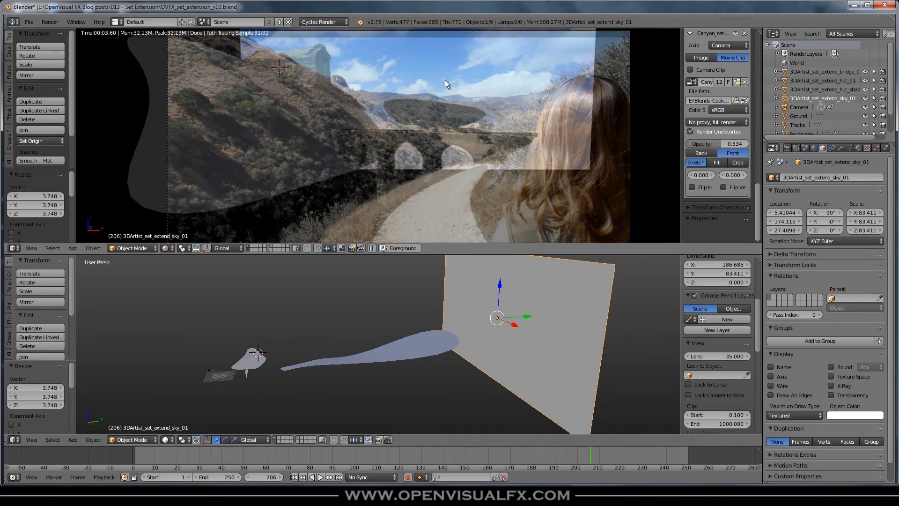
shift+middle_drag(439, 97, 423, 111)
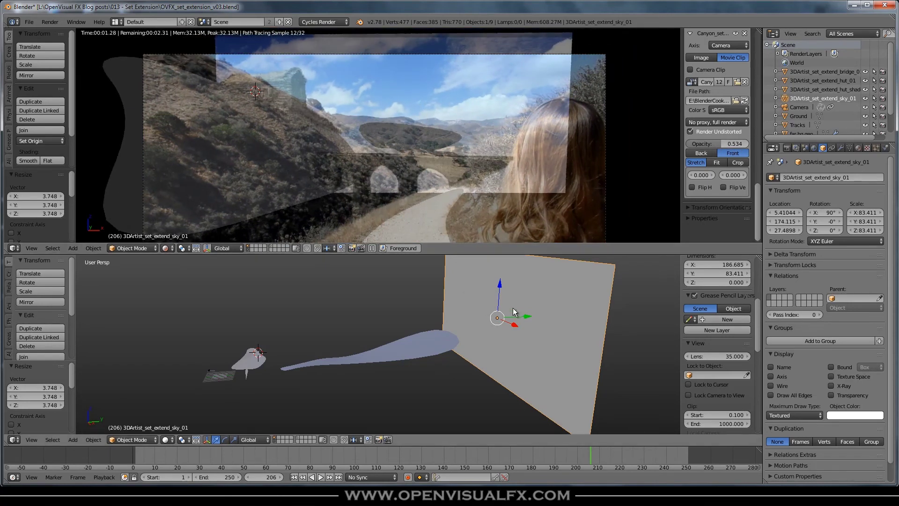
- Move the sky plane to about X 14.9 and Z 44.7, and scale it up to about 117
drag(499, 306, 522, 299)
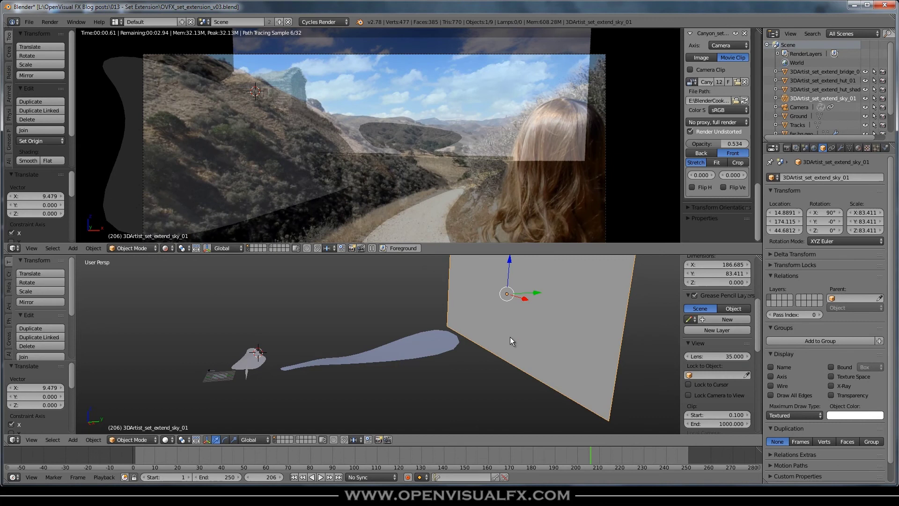
key(s)
click(542, 342)
scroll(504, 331, down, 1)
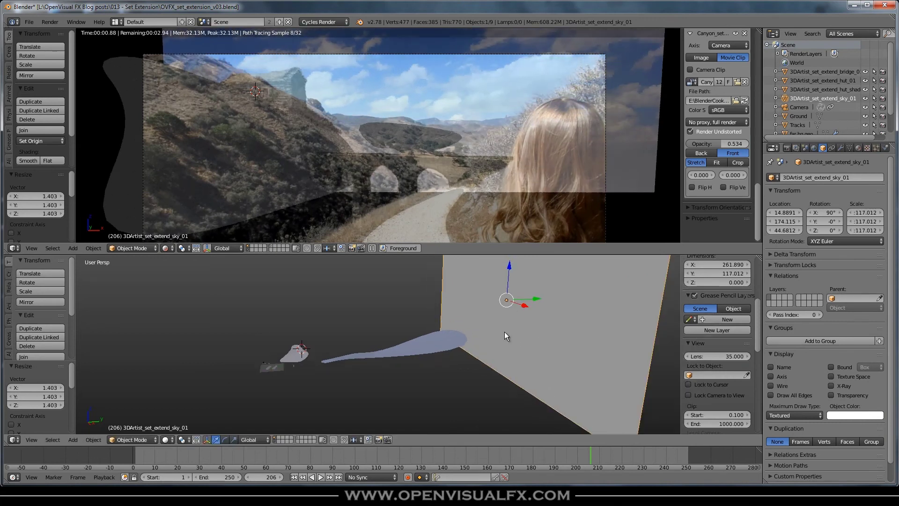
- Raise the sky plane about 18.7 along Z and shift it about -5.0 along X
middle_drag(504, 332, 468, 328)
mouse_move(450, 300)
mouse_down()
mouse_move(451, 271)
mouse_move(451, 284)
mouse_up()
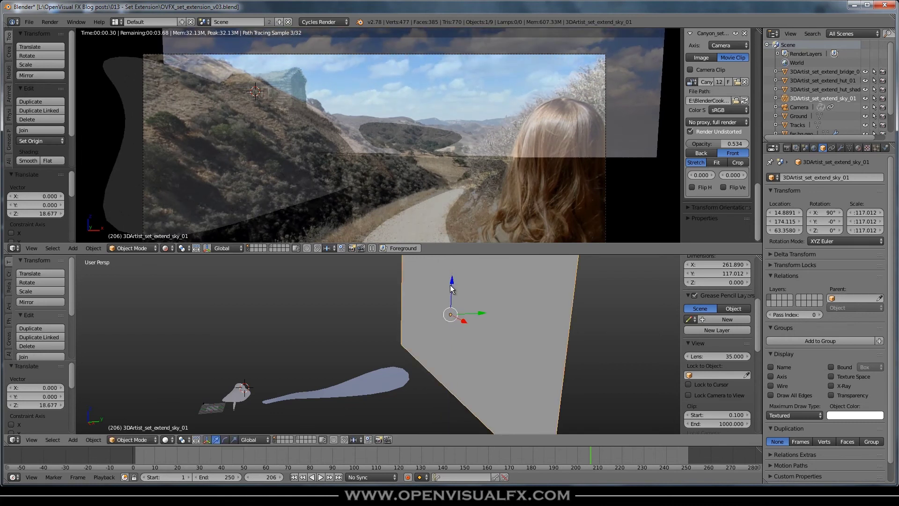
mouse_move(464, 322)
middle_down()
mouse_move(446, 353)
mouse_move(481, 321)
middle_up()
drag(481, 317, 423, 320)
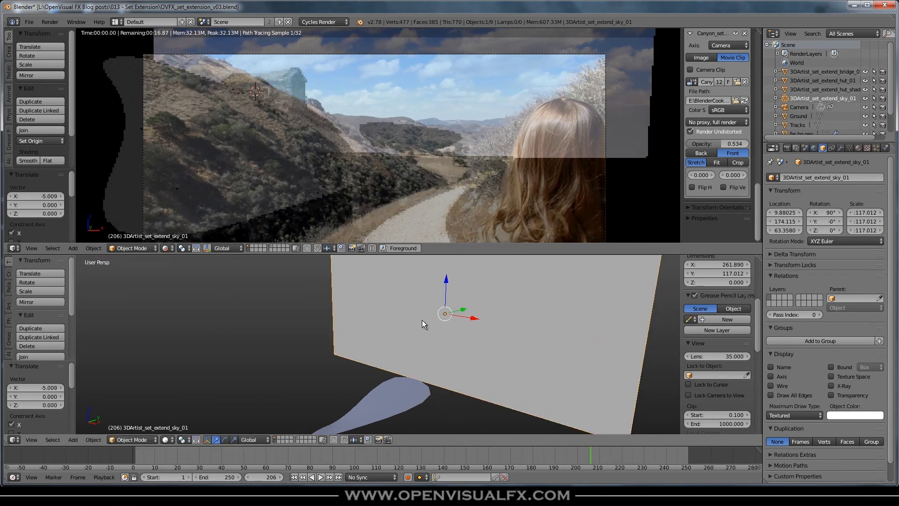
- Hide the canyon geometry layer and go to frame 29 to check the sky's coverage
click(276, 437)
shift+middle_drag(421, 148, 476, 108)
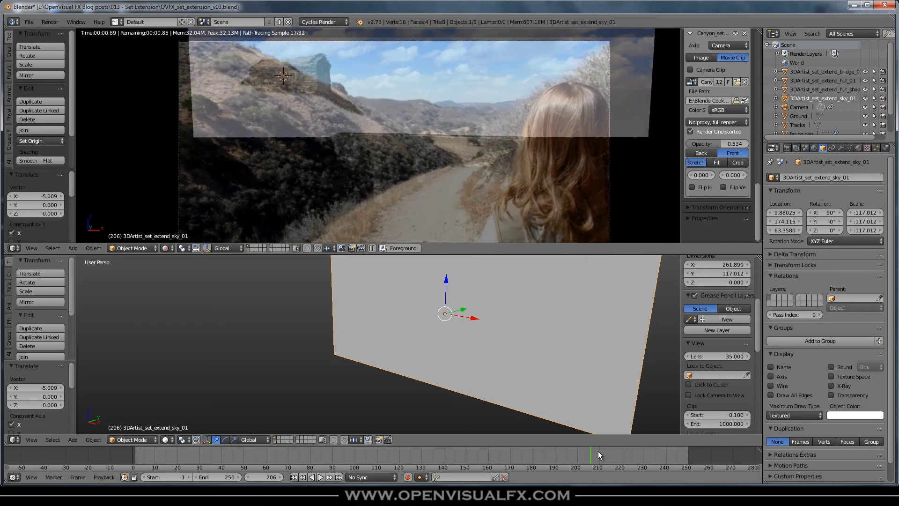
key(shift+alt+a)
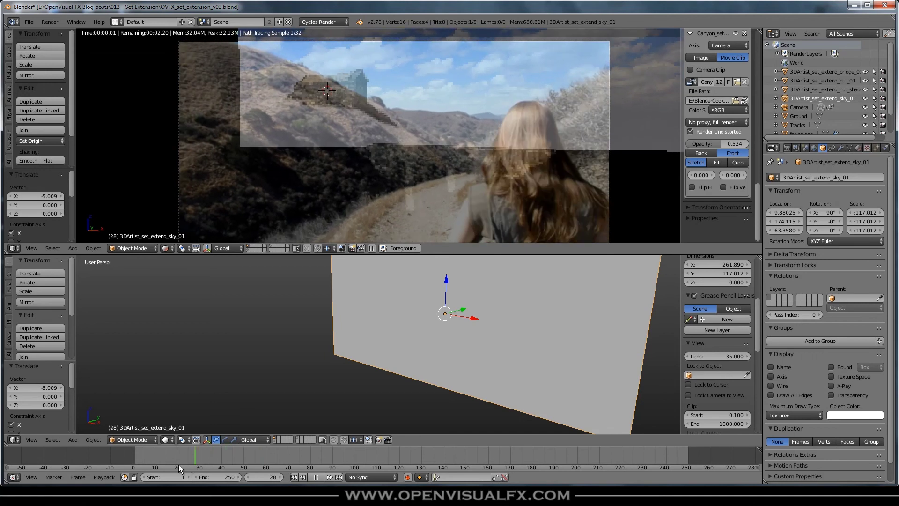
click(197, 465)
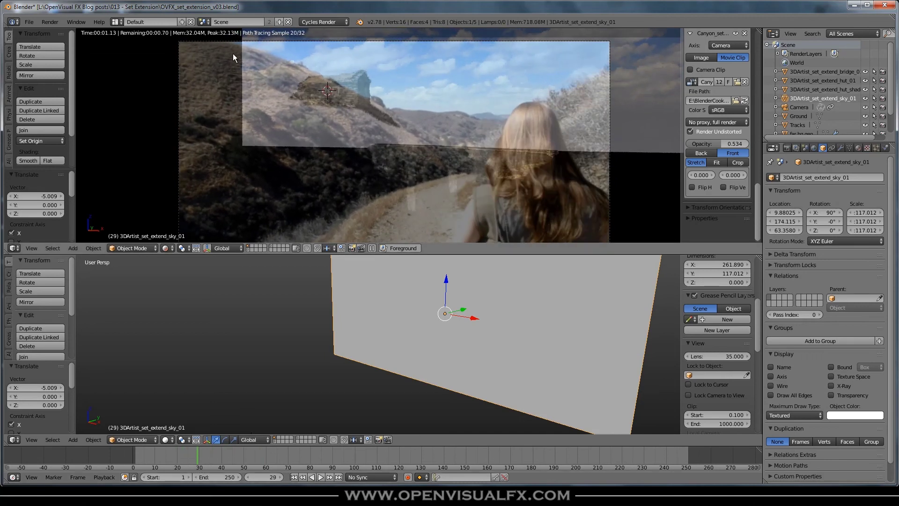
- Shift the sky plane about -14.5 along X and check its coverage up to frame 153
drag(473, 322, 312, 322)
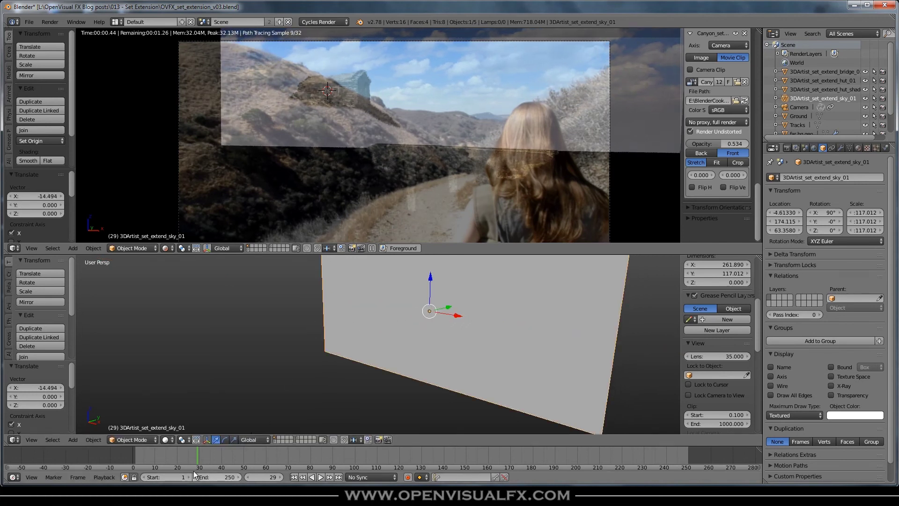
drag(257, 451, 471, 451)
- Import 3DArtist_set_extend_castle_01.png as an image plane with an emission material
scroll(384, 333, down, 4)
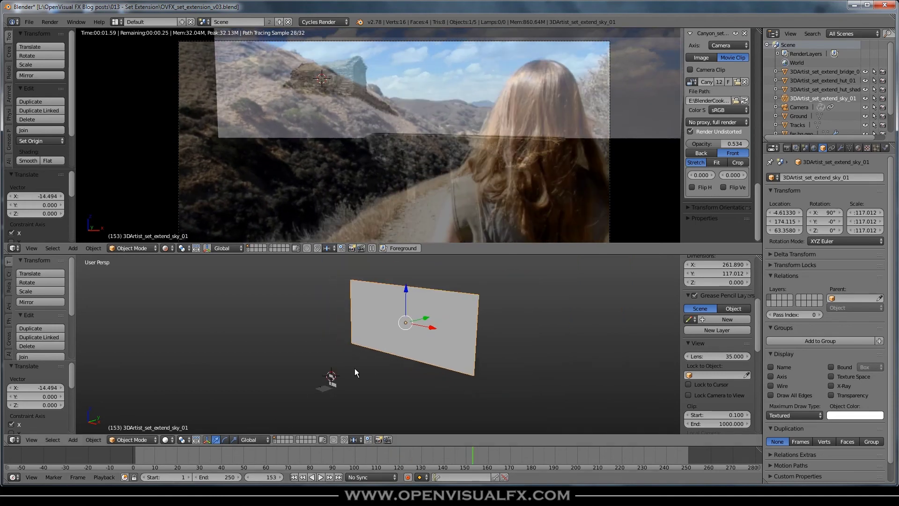
scroll(363, 366, up, 3)
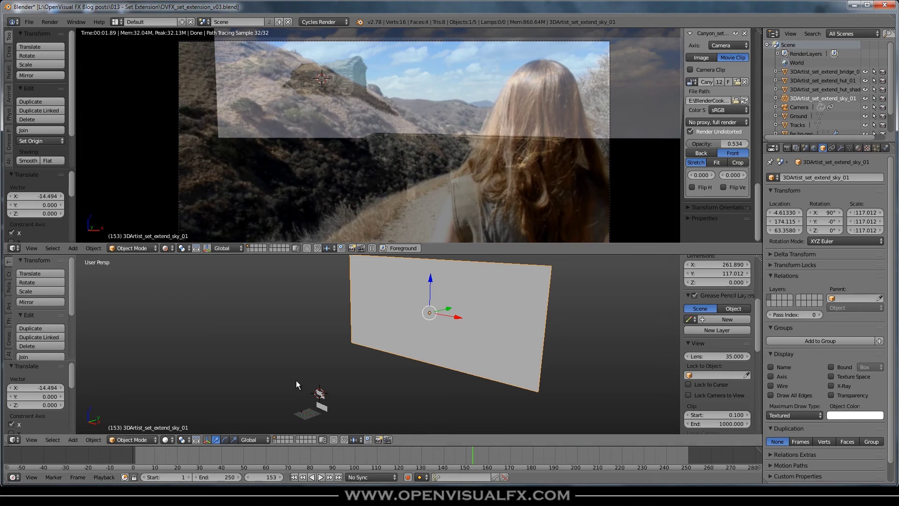
key(shift+a)
mouse_move(286, 348)
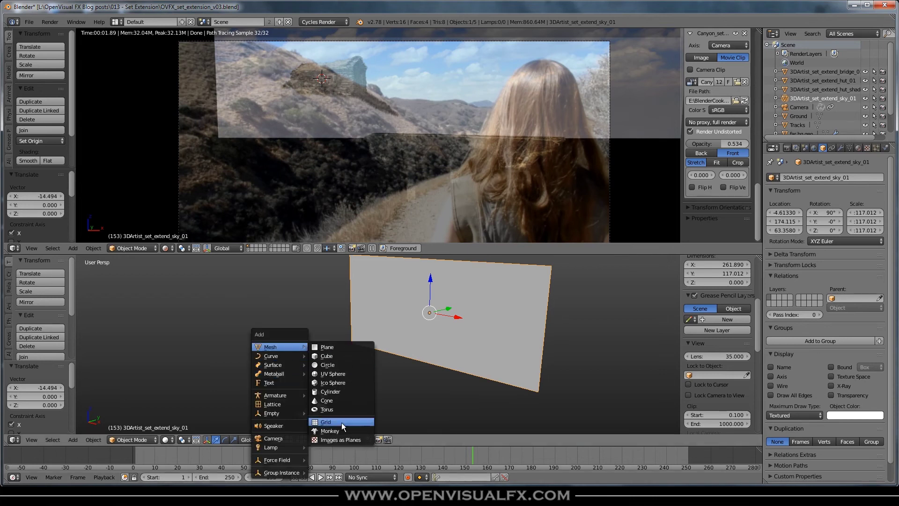
click(341, 438)
click(276, 94)
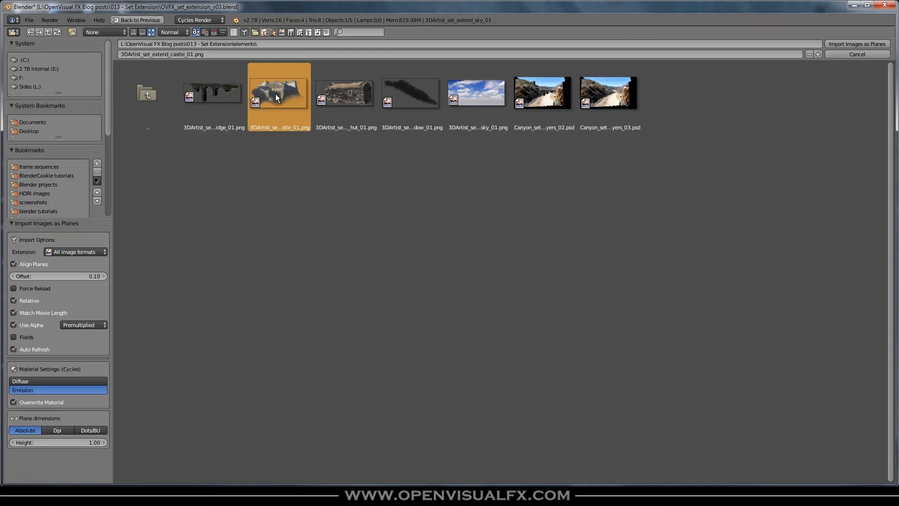
click(855, 44)
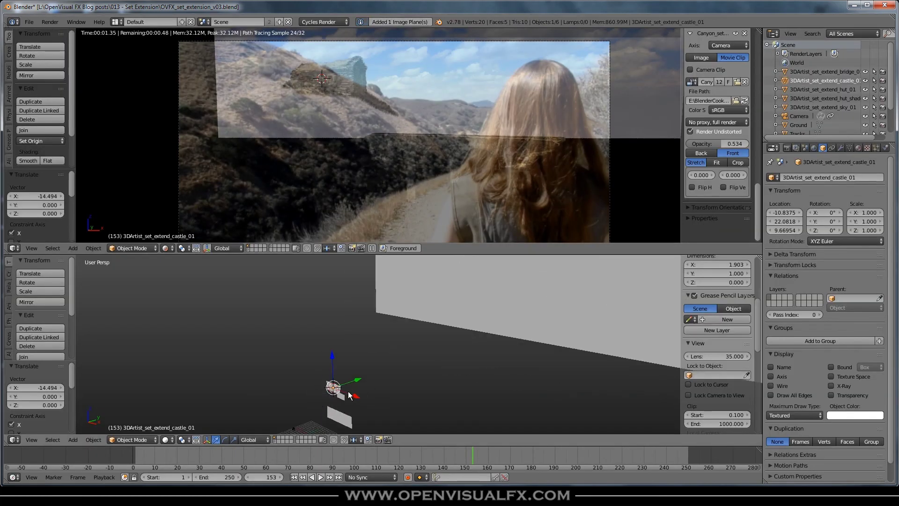
- Rotate the castle plane 90° about the X axis so it stands upright
key(r)
key(x)
key(9)
key(0)
key(Return)
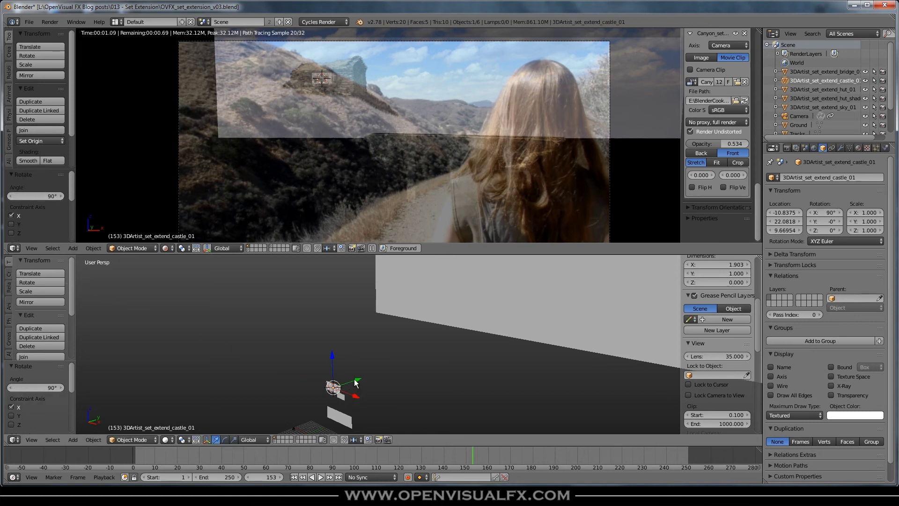
- With the canyon geometry shown, move the castle plane to about X -4.3, Y 84.0 and scale it to about 6.66
middle_drag(414, 357, 375, 374)
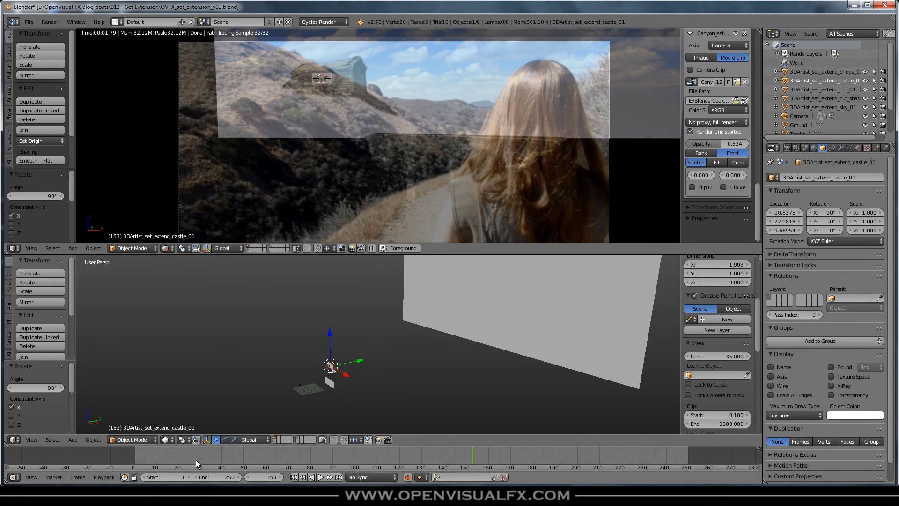
shift+click(273, 440)
drag(360, 364, 421, 371)
key(s)
click(513, 369)
key(s)
click(472, 376)
- Display the background clip behind the objects at about 0.518 opacity and hide the canyon geometry layer
scroll(435, 113, up, 4)
shift+middle_drag(429, 137, 419, 171)
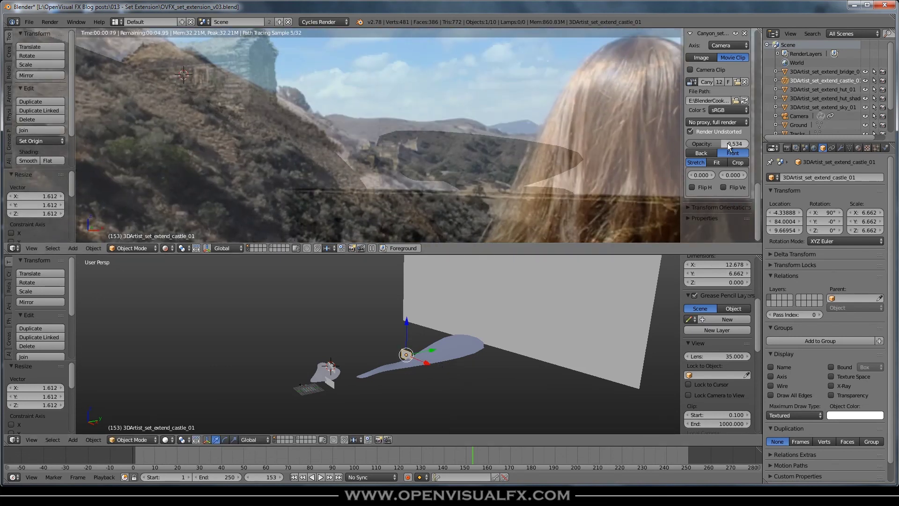
click(711, 153)
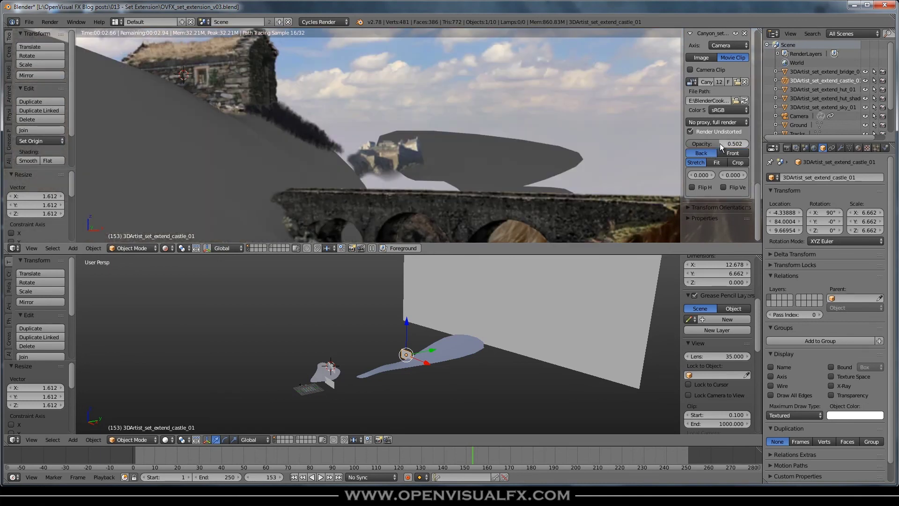
mouse_move(714, 142)
mouse_down()
mouse_move(697, 144)
mouse_move(715, 144)
mouse_up()
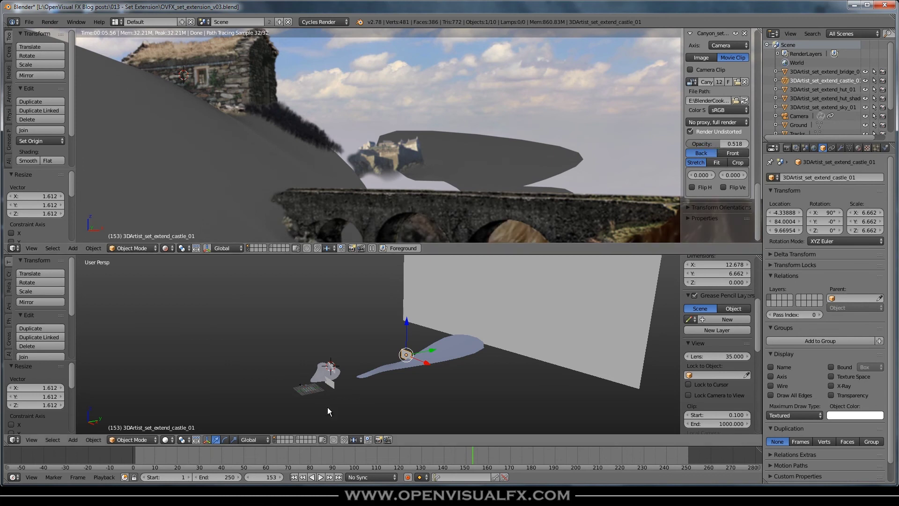
click(276, 438)
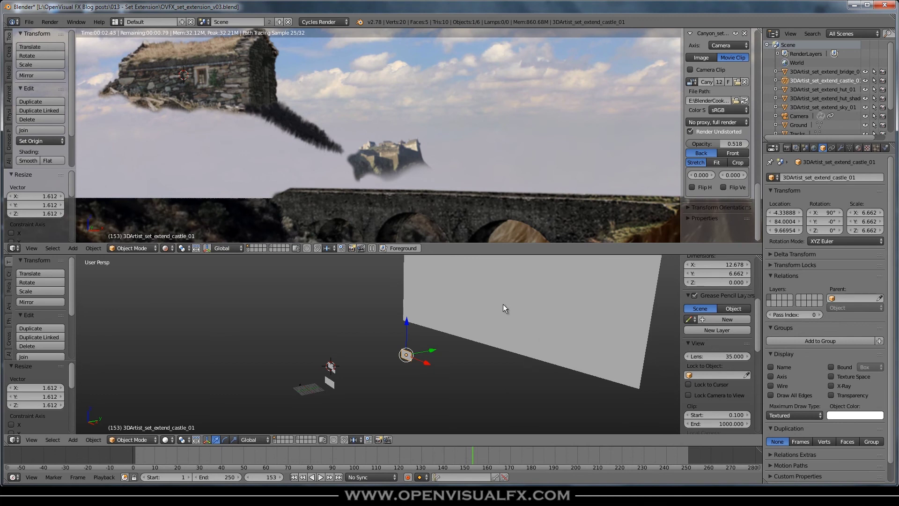
- Move the sky plane to the fifth layer
scroll(456, 333, down, 3)
right_click(455, 319)
key(m)
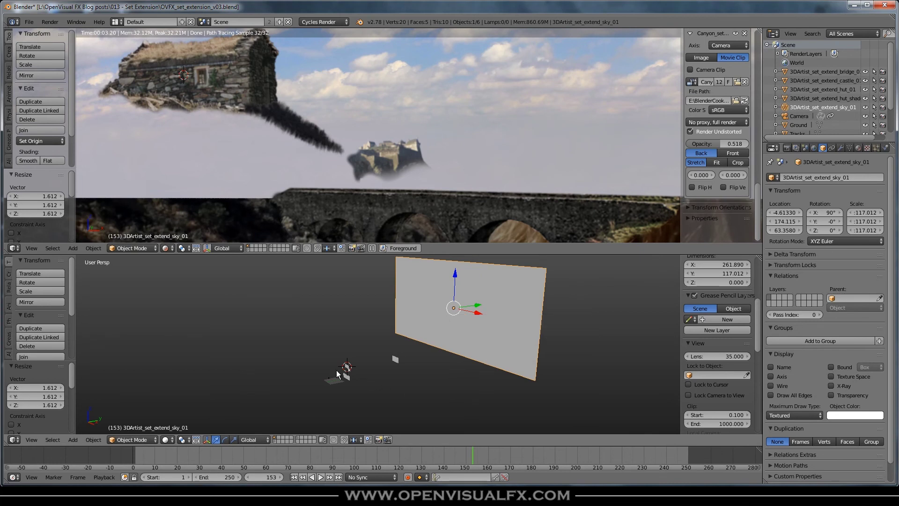
key(m)
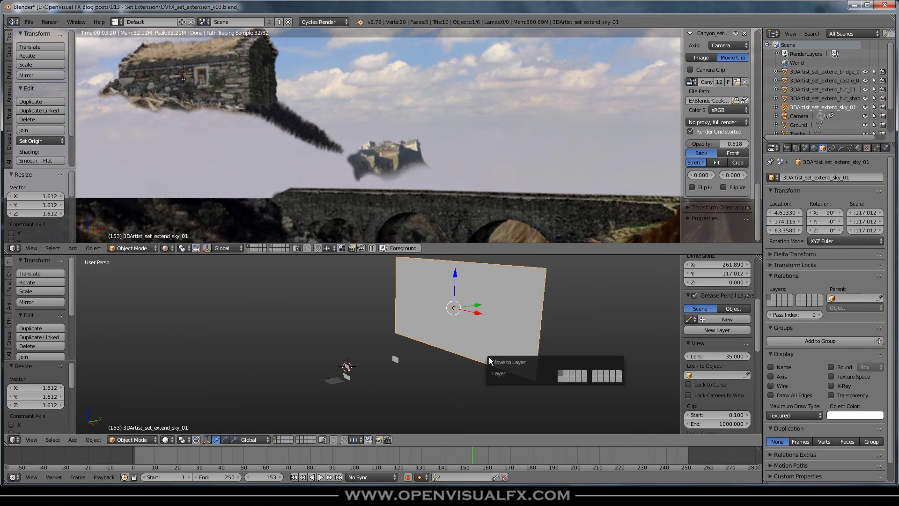
click(585, 376)
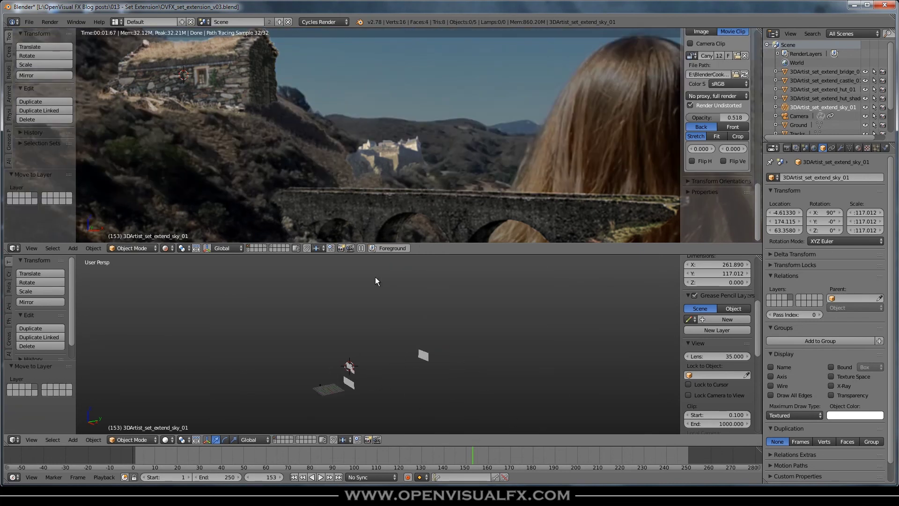
- Raise the castle plane about 5.8 along Z
right_click(403, 147)
key(KP_Decimal)
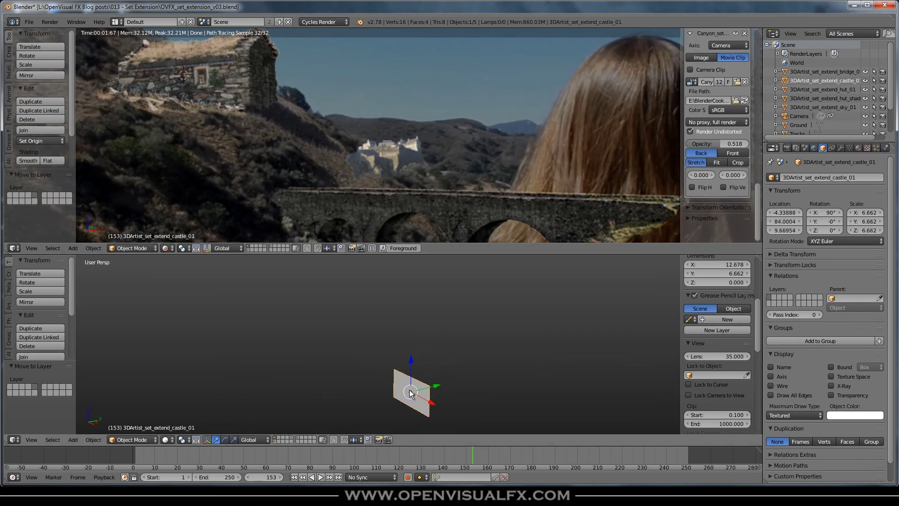
shift+middle_drag(408, 380, 405, 350)
drag(407, 321, 406, 273)
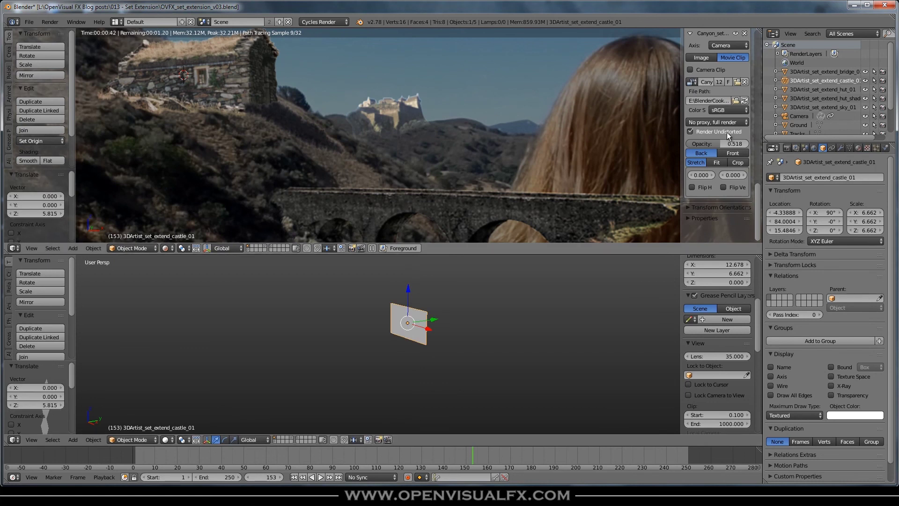
- With the background clip's opacity at 1.000, shift the castle plane about -6.0 along X and 0.34 along Z
drag(717, 143, 748, 143)
drag(431, 334, 381, 335)
shift+drag(392, 283, 395, 289)
key(ctrl+z)
- Play the animation to check how the castle, hut and bridge sit against the footage
scroll(360, 122, down, 3)
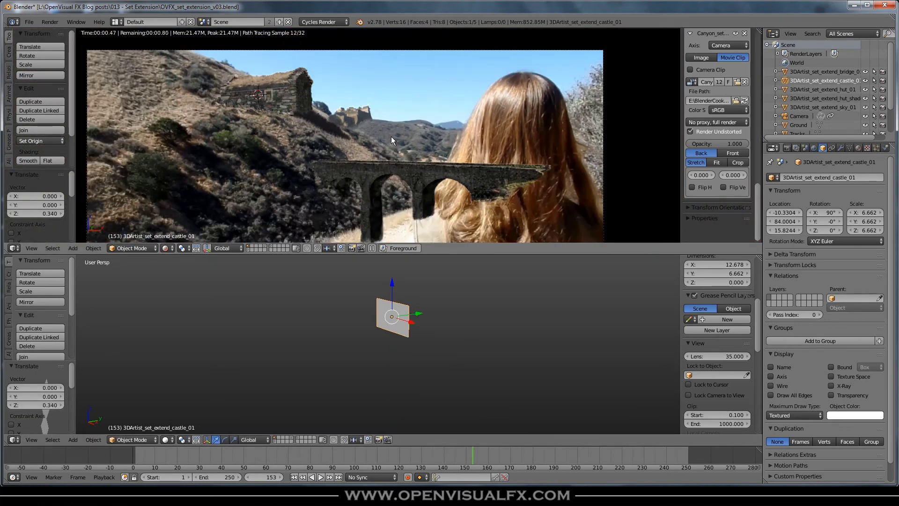
shift+middle_drag(380, 133, 424, 124)
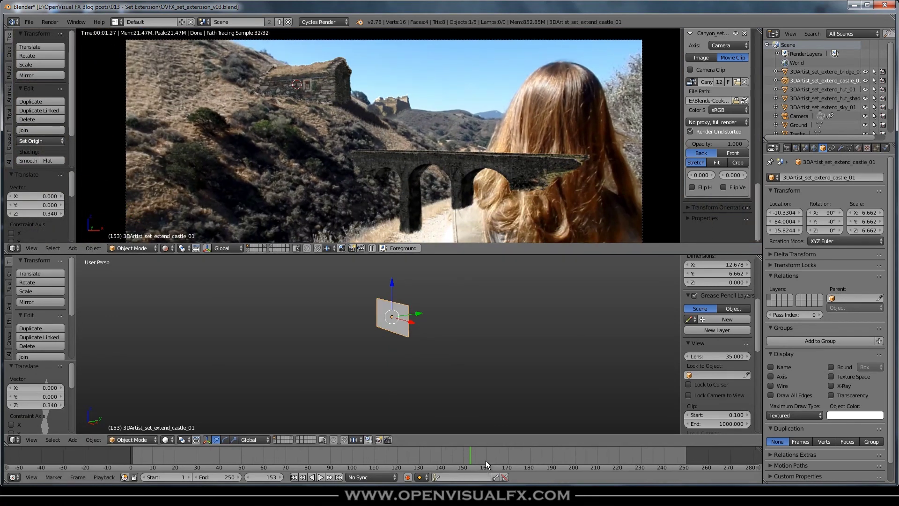
key(alt+a)
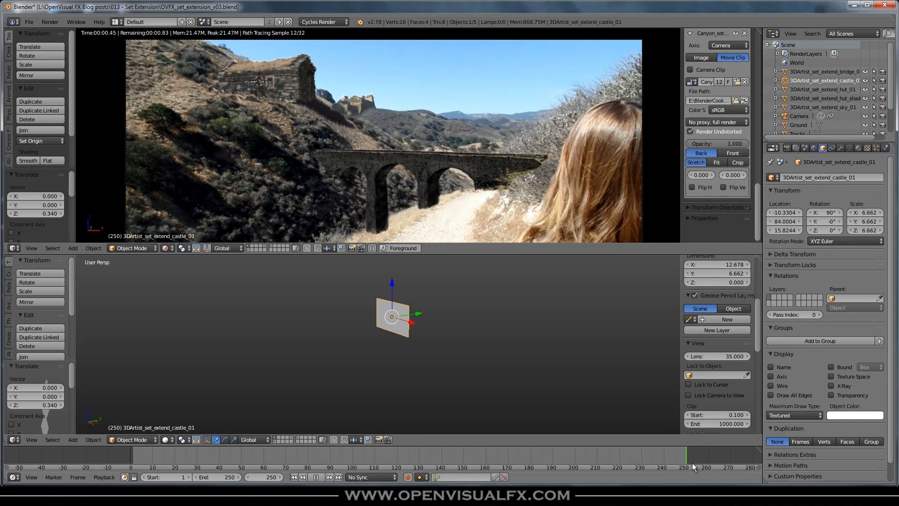
key(Escape)
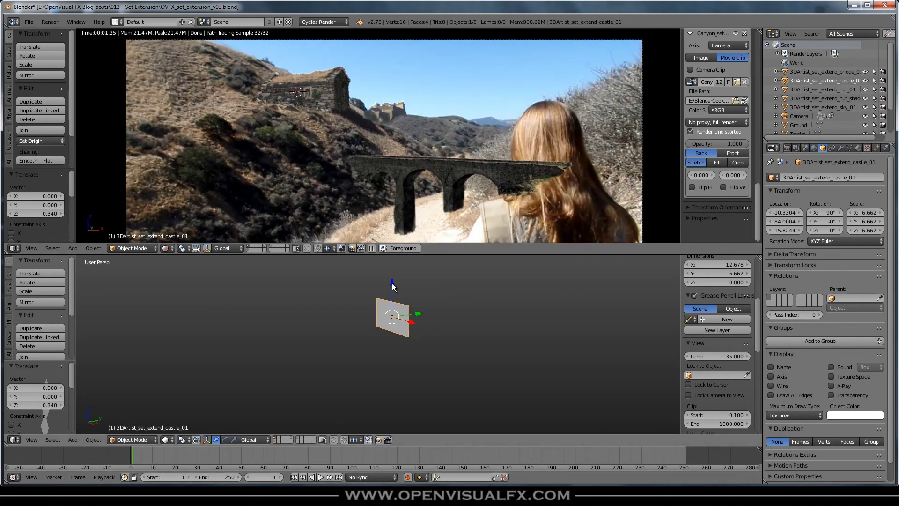
scroll(414, 141, down, 2)
shift+middle_drag(417, 149, 412, 131)
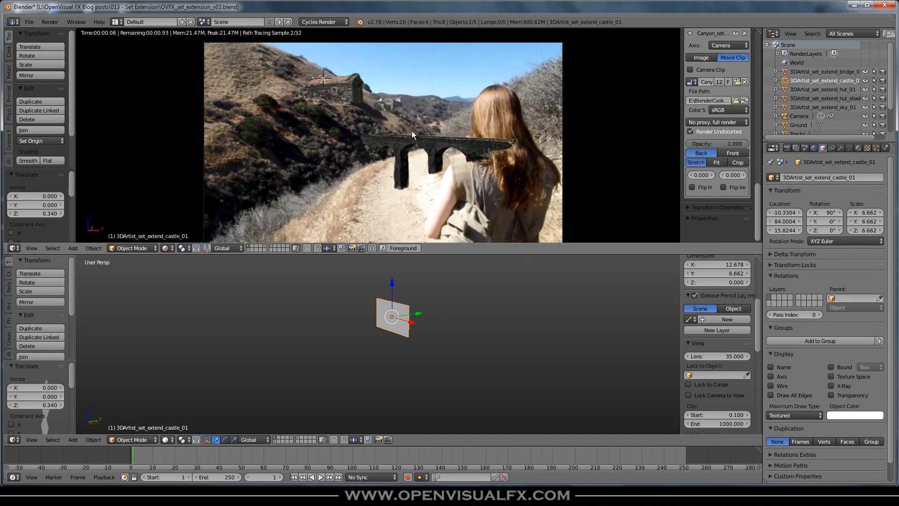
- Show the fifth layer with the sky plane alongside the other image planes
scroll(360, 325, down, 3)
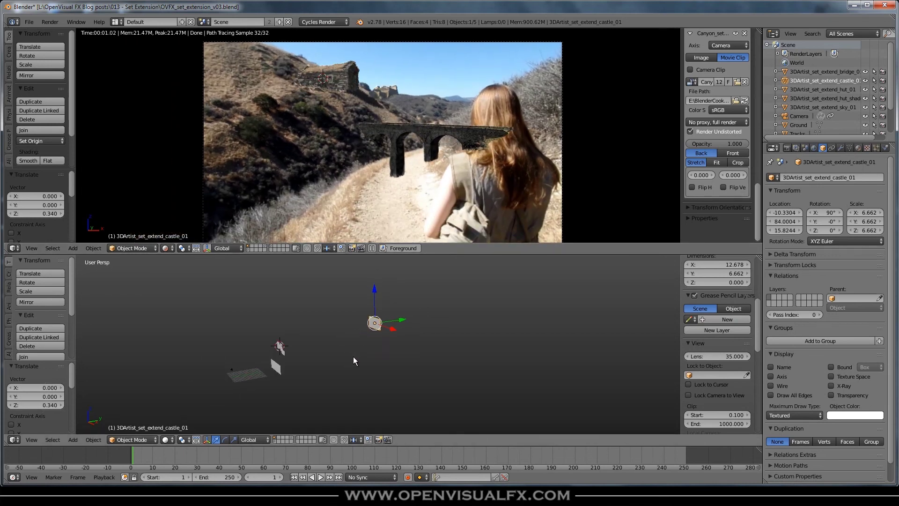
shift+middle_drag(353, 355, 365, 363)
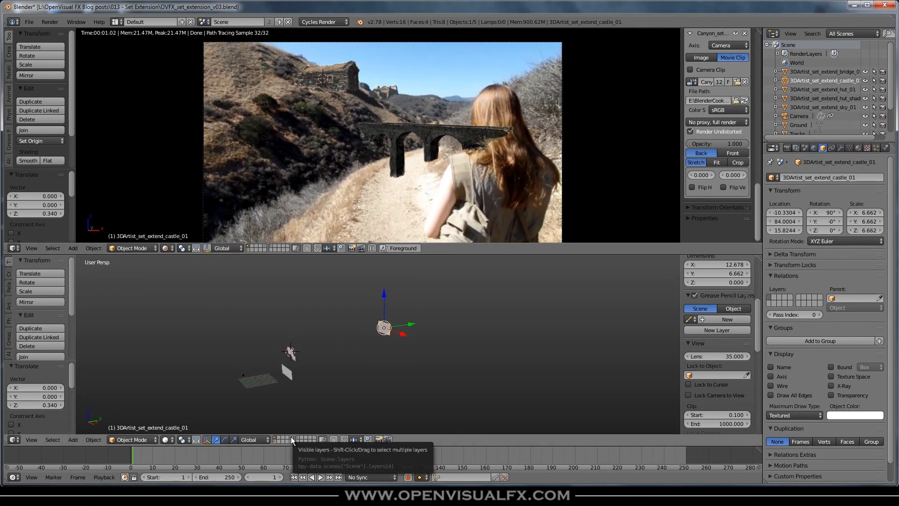
shift+click(290, 437)
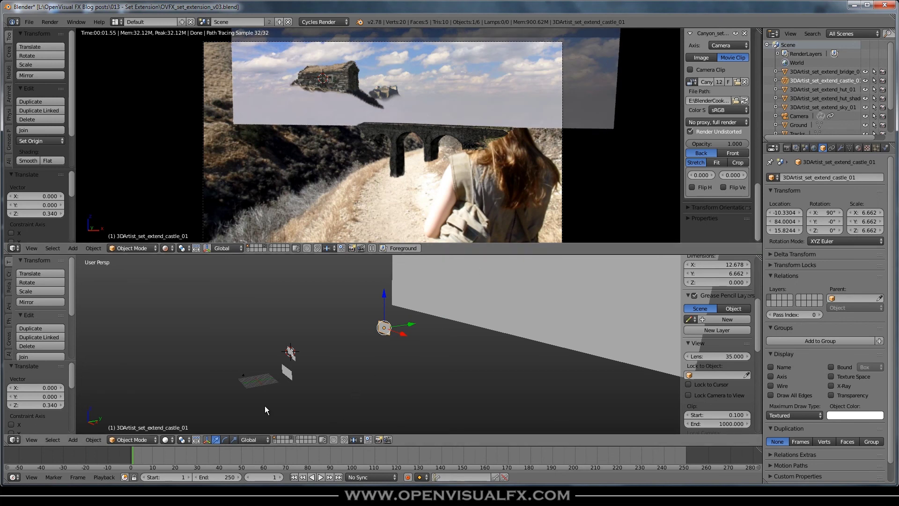
- Move the hut shadow plane to the second layer
scroll(296, 372, up, 5)
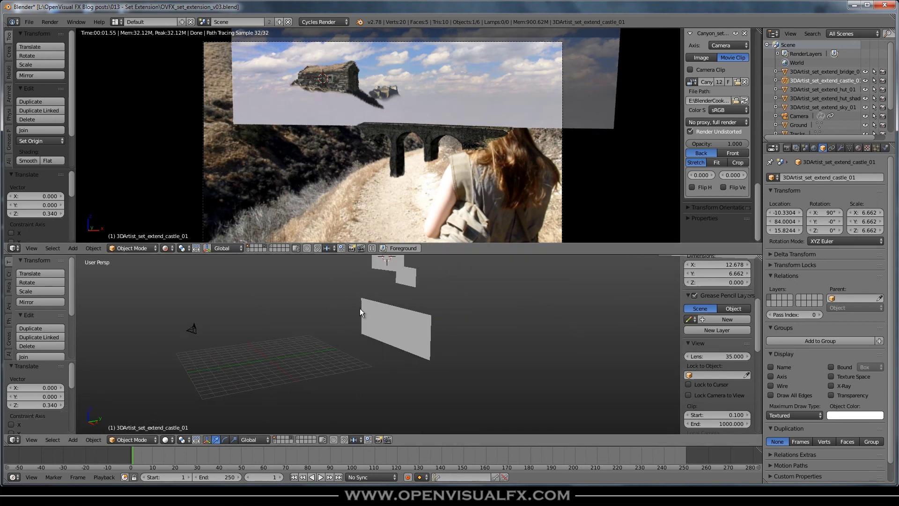
shift+middle_drag(359, 311, 339, 336)
right_click(361, 283)
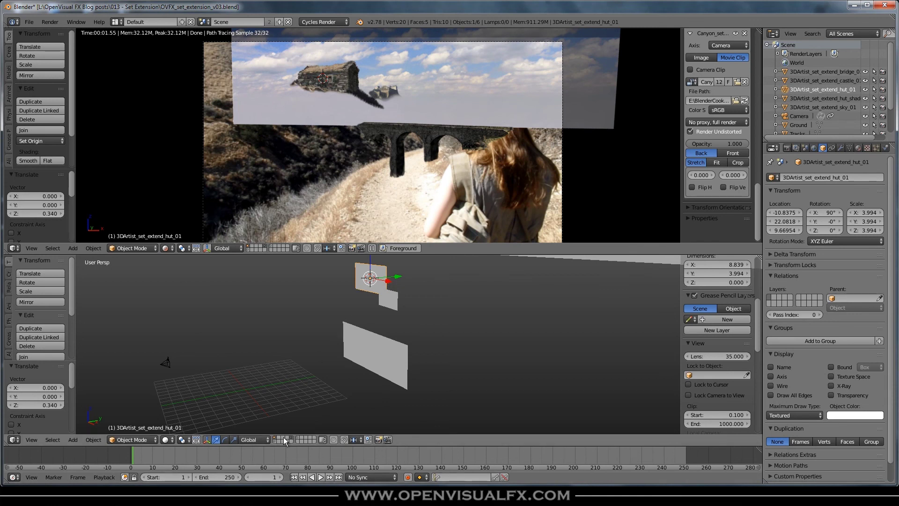
right_click(389, 301)
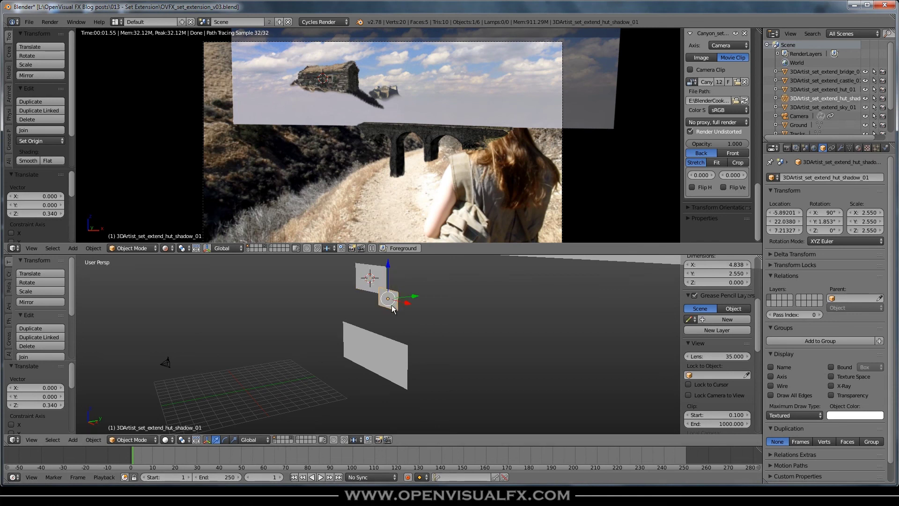
key(m)
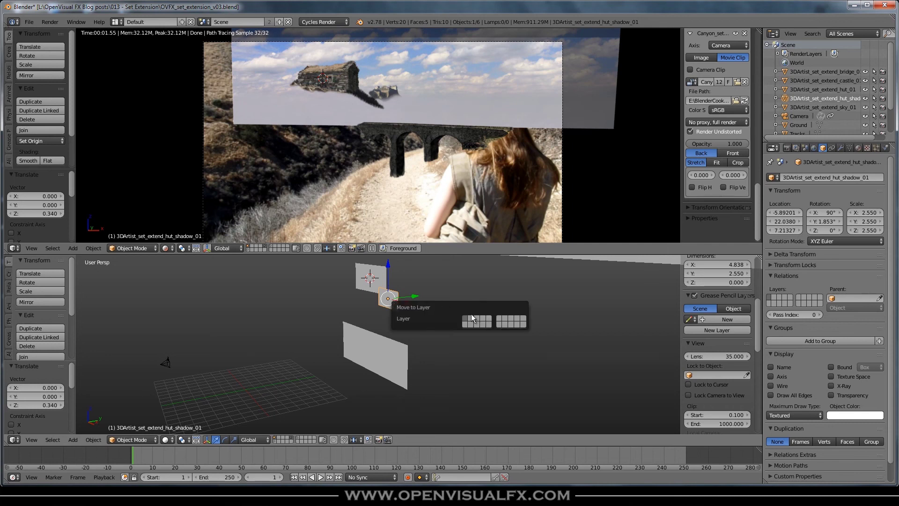
click(472, 316)
- Move the bridge plane to the third layer and the castle plane to the fourth layer
right_click(374, 351)
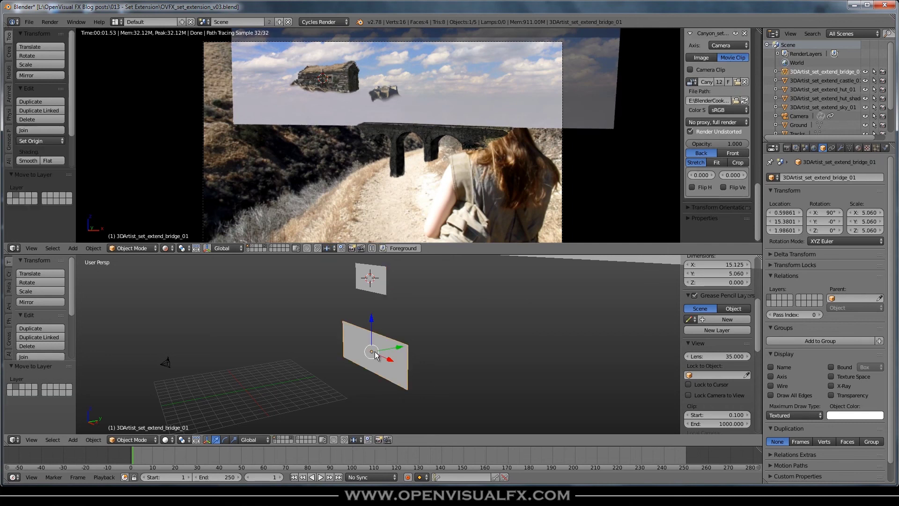
key(m)
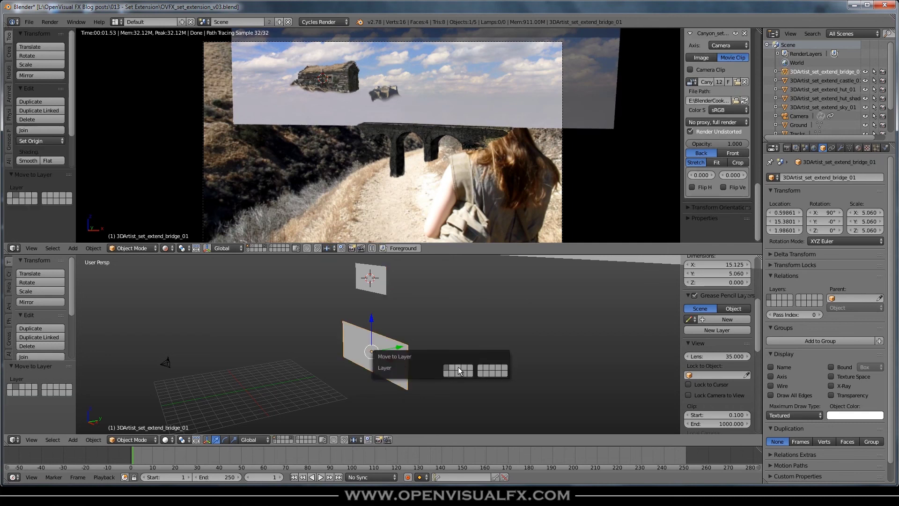
click(457, 367)
scroll(482, 318, down, 8)
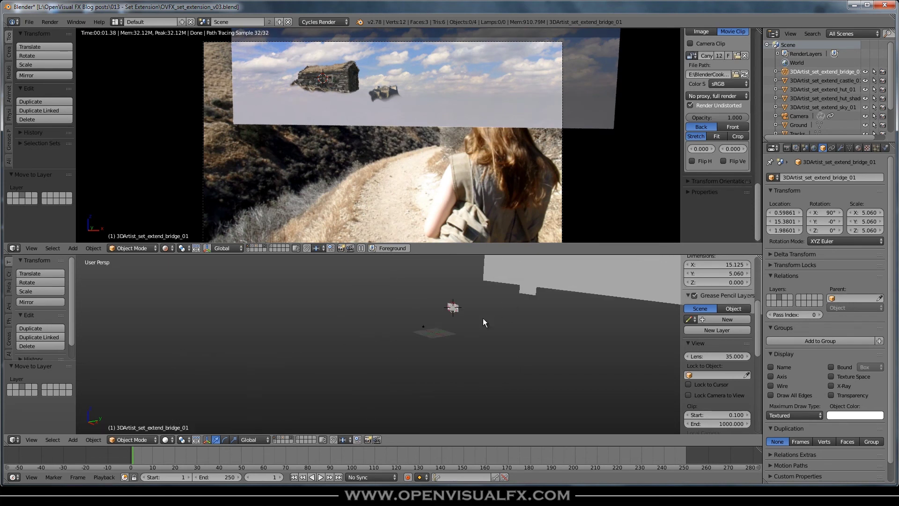
scroll(485, 313, up, 3)
right_click(424, 344)
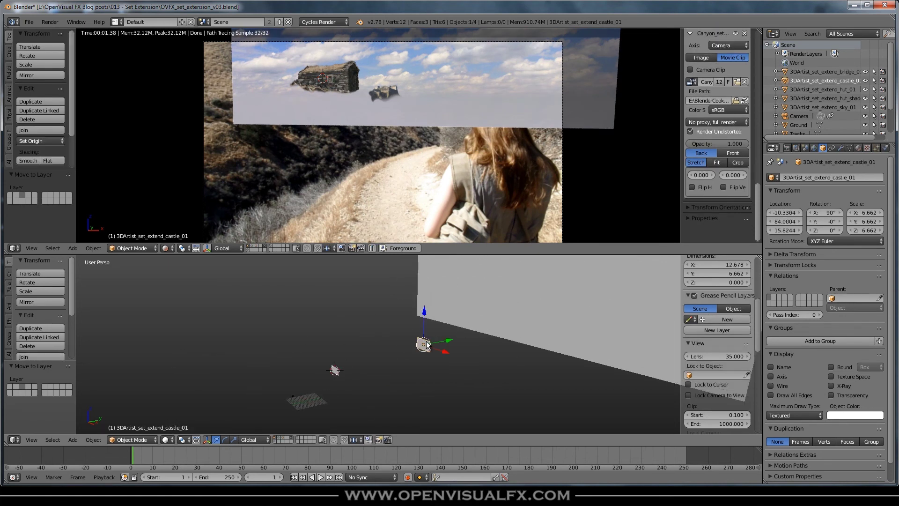
key(m)
click(515, 357)
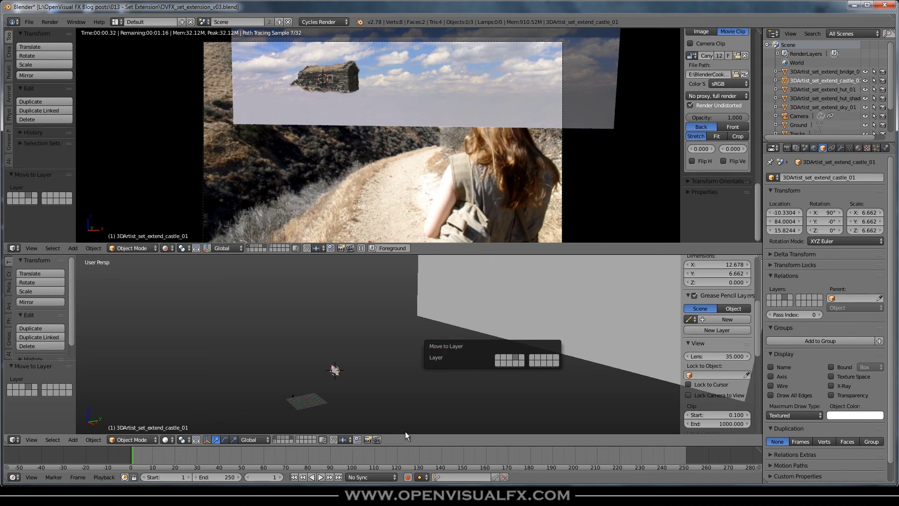
- Turn on the second, third and fourth layers so all the set extension planes display together
shift+click(282, 439)
shift+click(286, 439)
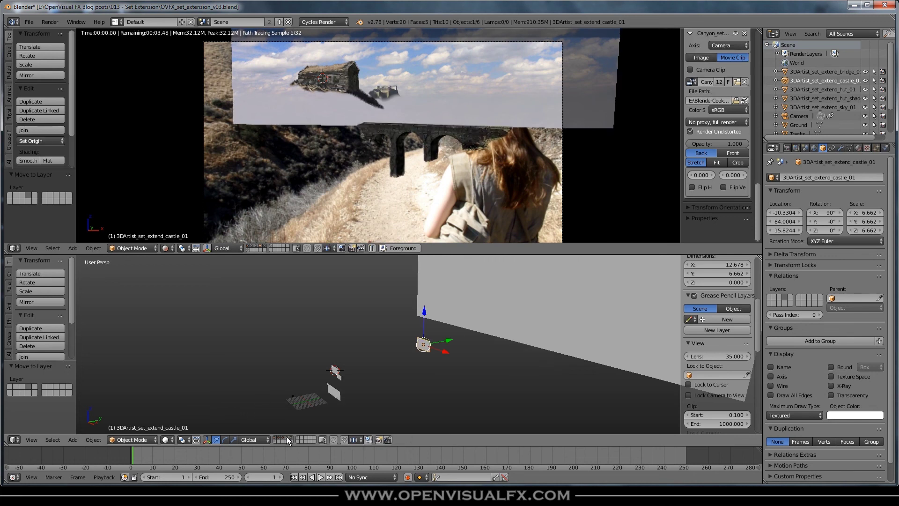
middle_drag(382, 337, 397, 333)
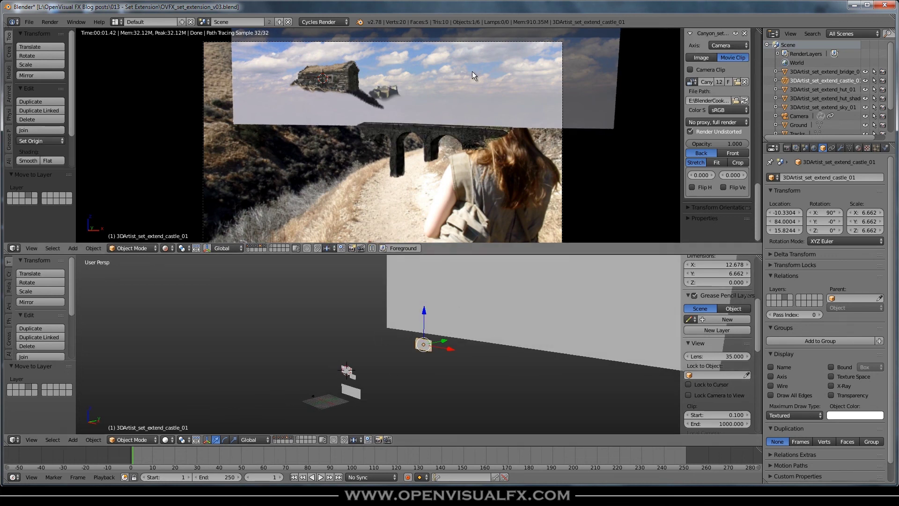
scroll(473, 108, down, 2)
middle_drag(511, 272, 344, 301)
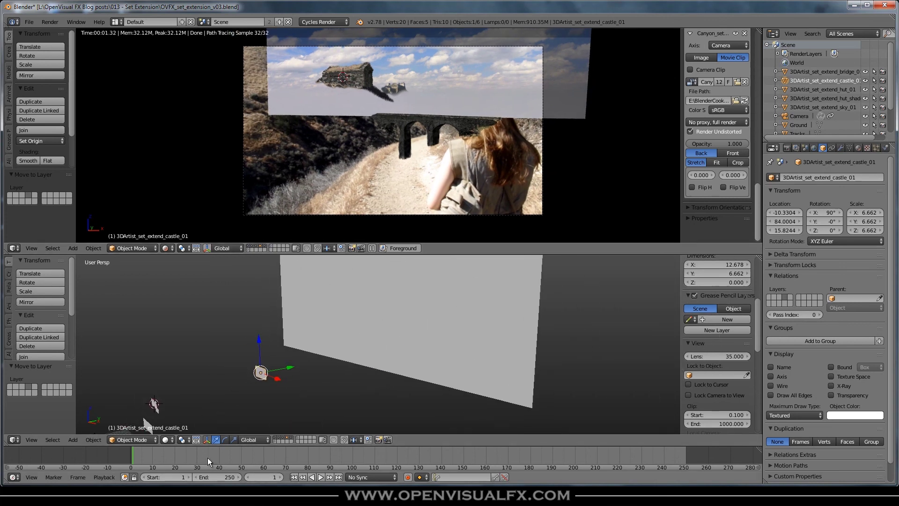